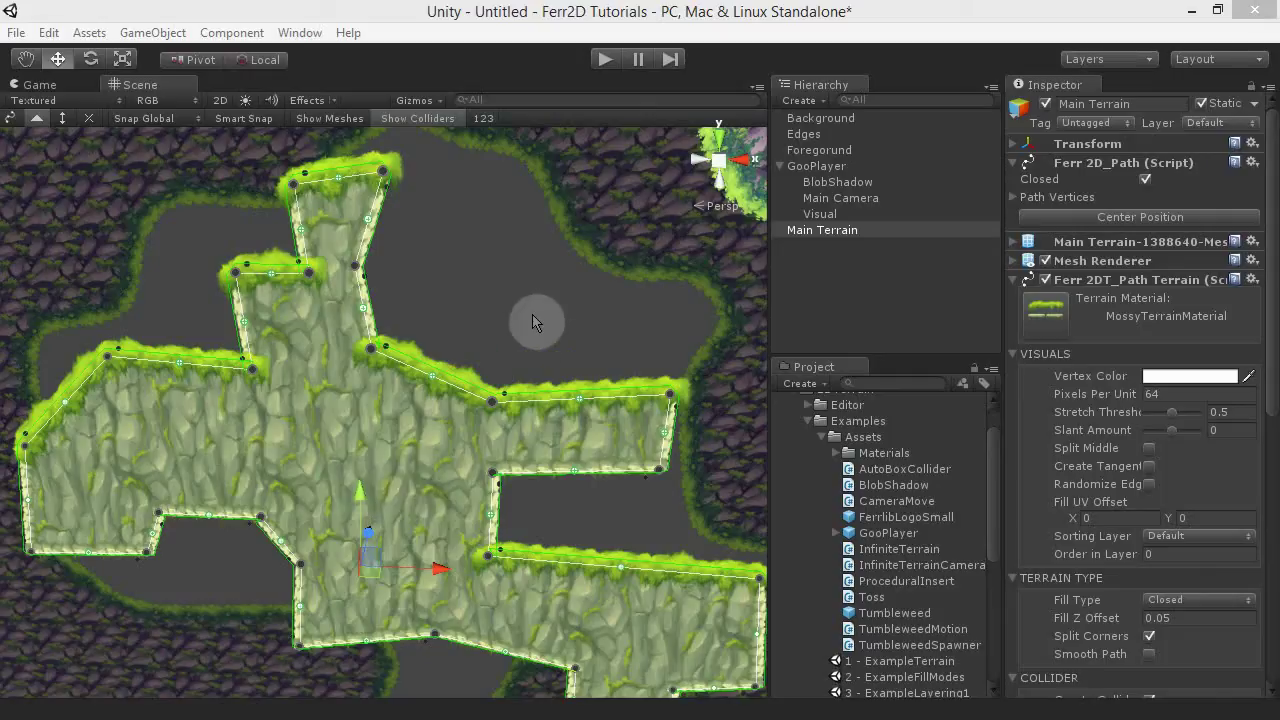
# Step: Select the Background terrain and set its vertex color to a neutral grey with saturation 0 and value 124
pyautogui.keyDown('alt'); pyautogui.moveTo(528, 320); pyautogui.dragTo(530, 317); pyautogui.keyUp('alt')
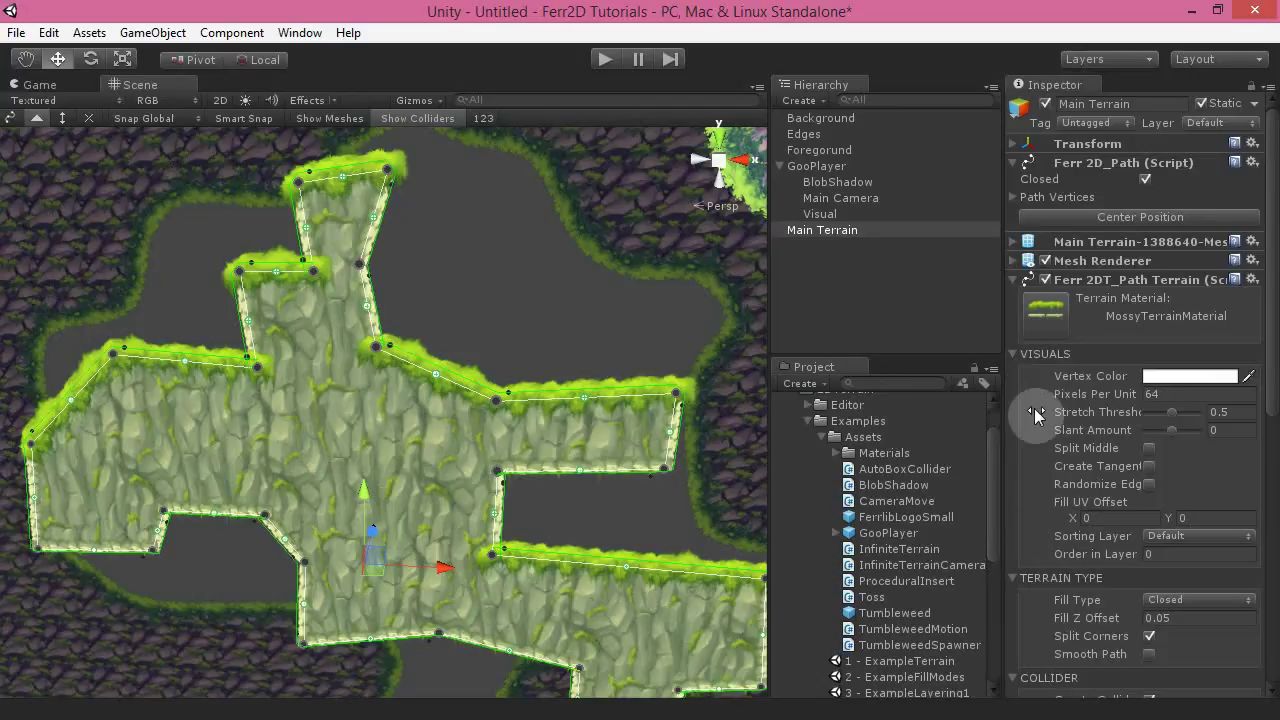
pyautogui.scroll(-3, 1035, 415)
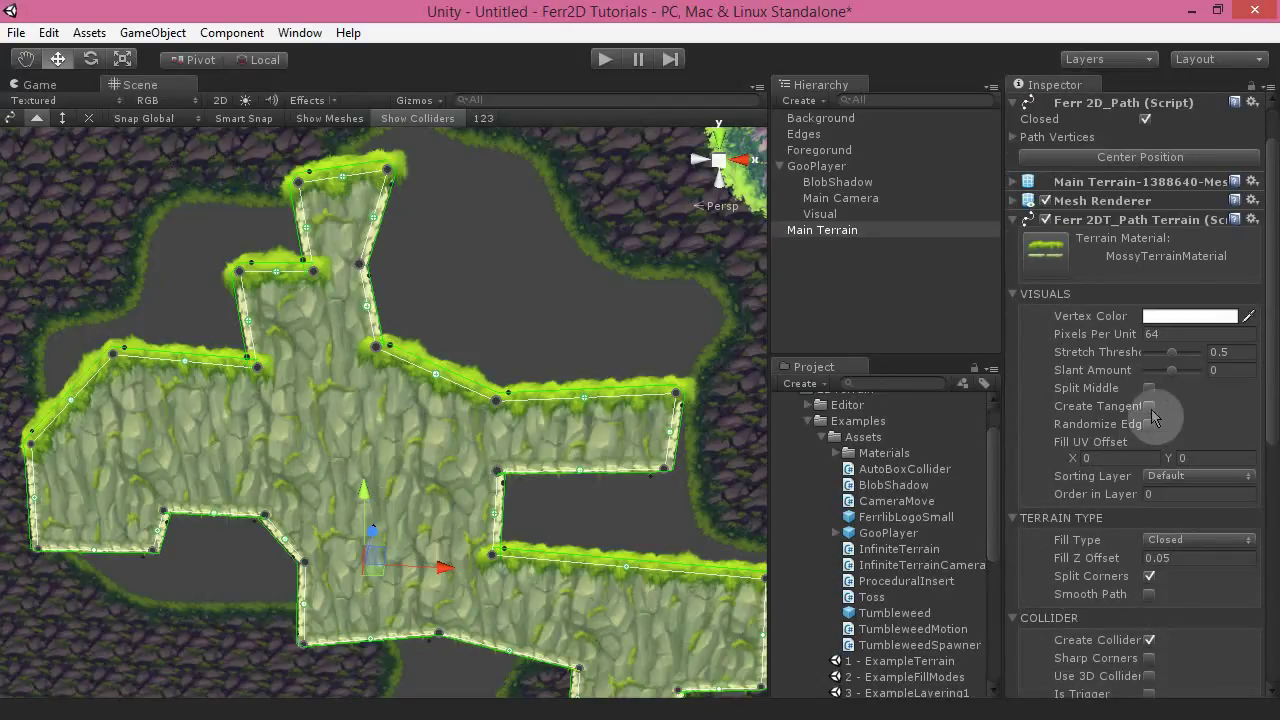
pyautogui.keyDown('alt'); pyautogui.moveTo(381, 270); pyautogui.dragTo(467, 309); pyautogui.keyUp('alt')
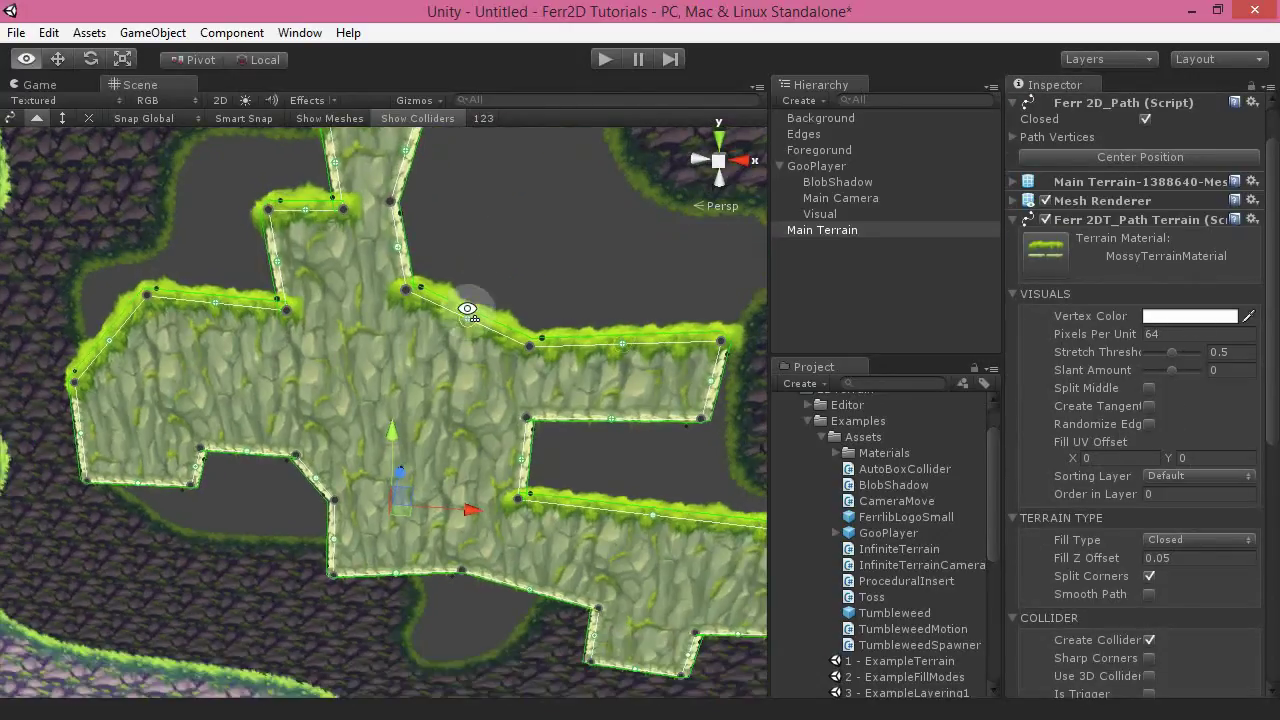
pyautogui.keyDown('alt'); pyautogui.moveTo(445, 214); pyautogui.dragTo(331, 175); pyautogui.keyUp('alt')
pyautogui.click(417, 303)
pyautogui.keyDown('alt'); pyautogui.moveTo(425, 298); pyautogui.dragTo(640, 236); pyautogui.keyUp('alt')
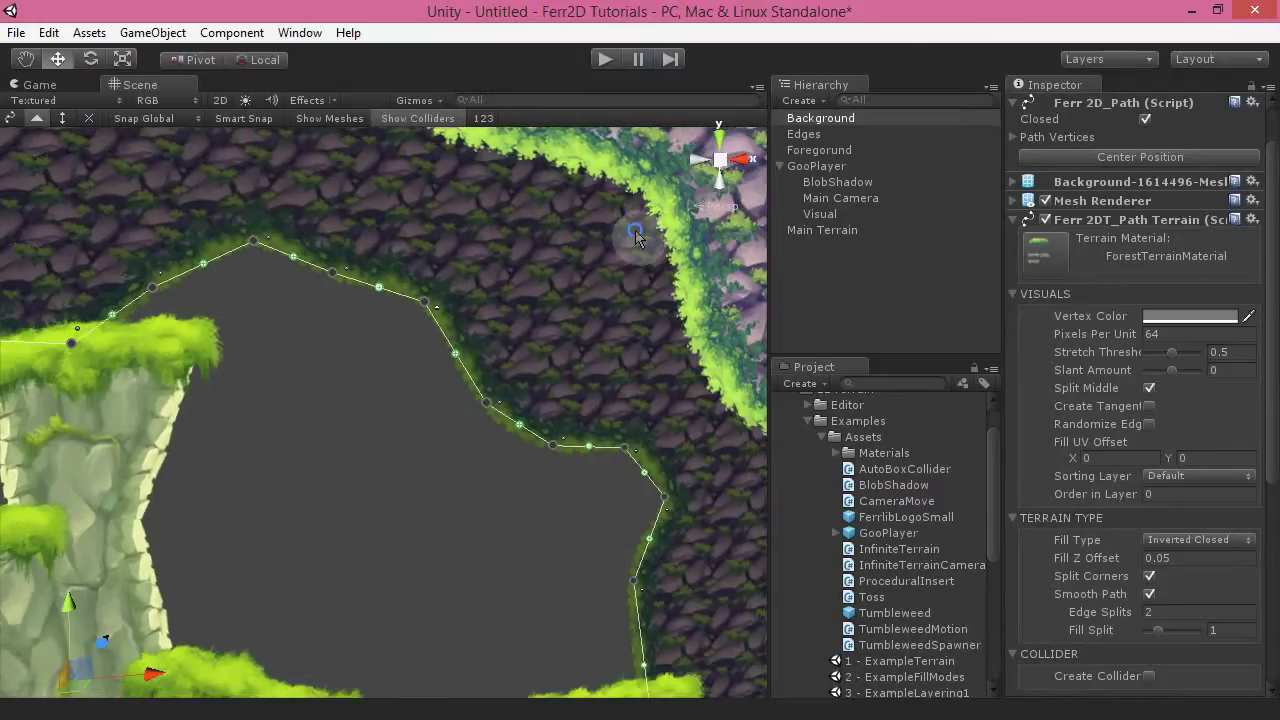
pyautogui.click(1179, 318)
pyautogui.moveTo(857, 344); pyautogui.dragTo(820, 343)
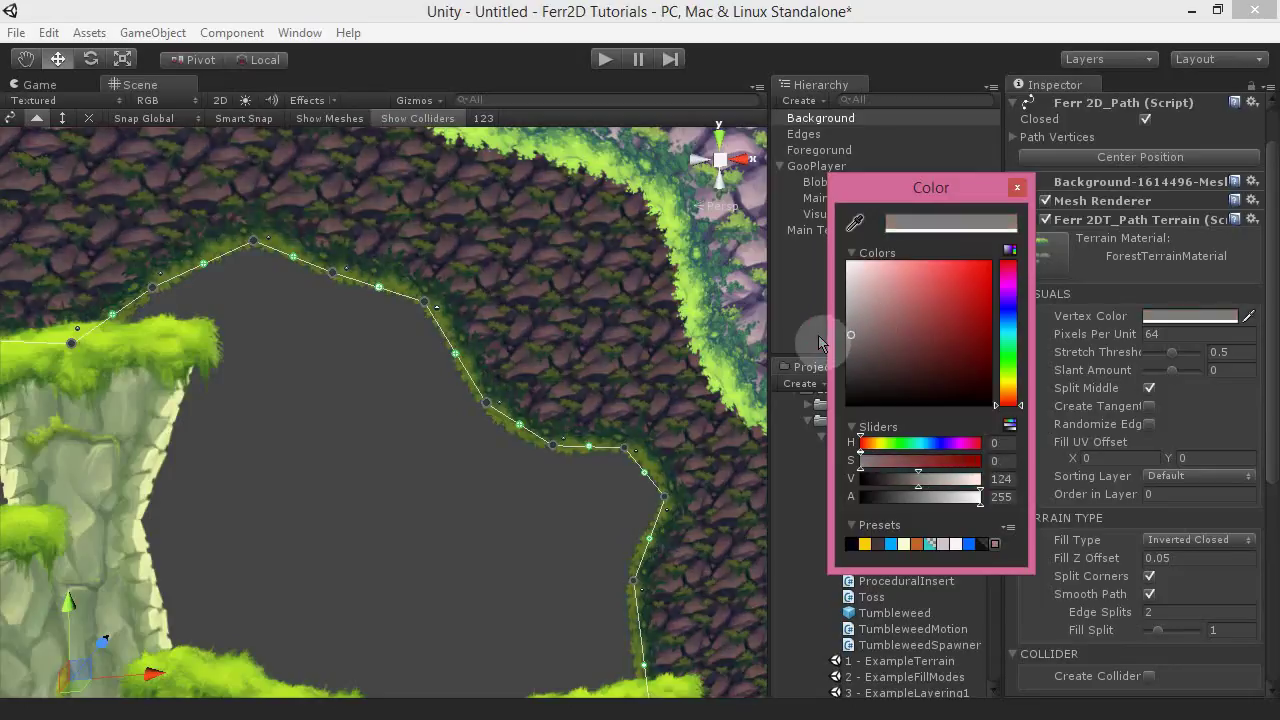
pyautogui.click(375, 480)
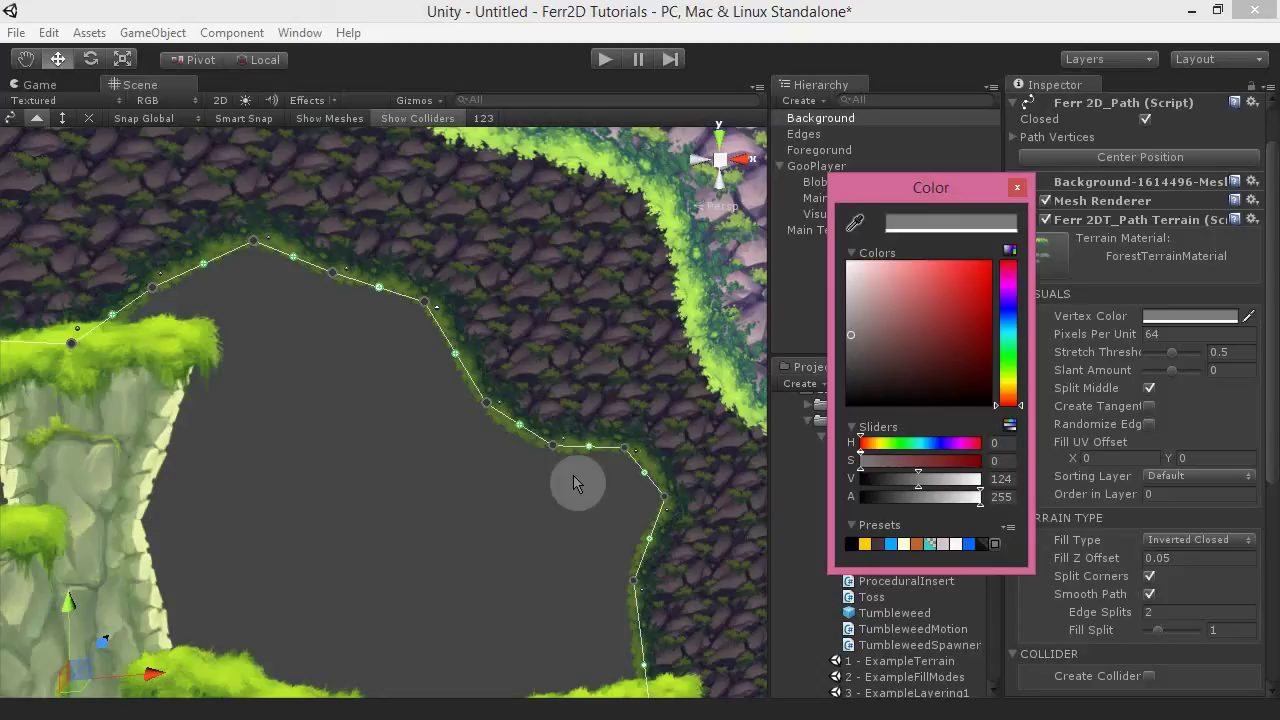
pyautogui.click(428, 494)
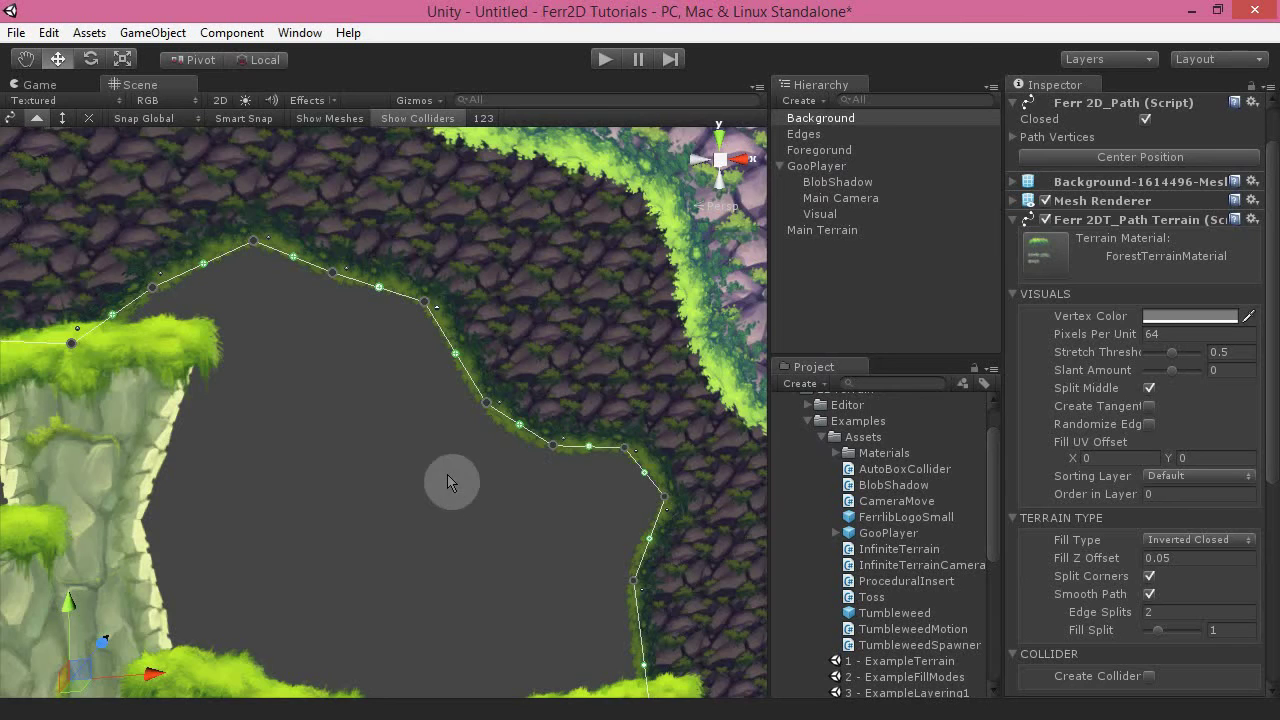
# Step: Select the Main Terrain to edit the path along its grassy slope and ledge
pyautogui.keyDown('alt'); pyautogui.moveTo(536, 542); pyautogui.dragTo(537, 462); pyautogui.keyUp('alt')
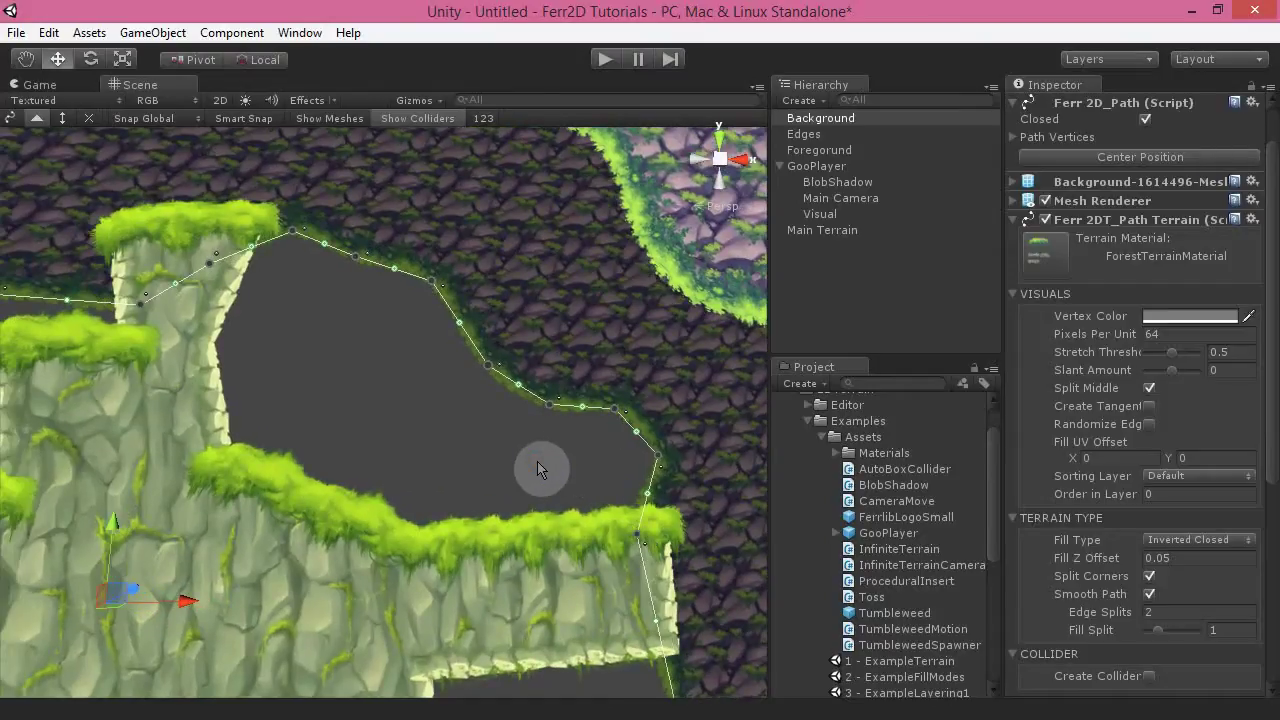
pyautogui.keyDown('alt'); pyautogui.moveTo(541, 463); pyautogui.dragTo(485, 449); pyautogui.keyUp('alt')
pyautogui.moveTo(485, 449); pyautogui.dragTo(485, 449, button='right')
pyautogui.keyDown('alt'); pyautogui.moveTo(485, 449); pyautogui.dragTo(551, 506); pyautogui.keyUp('alt')
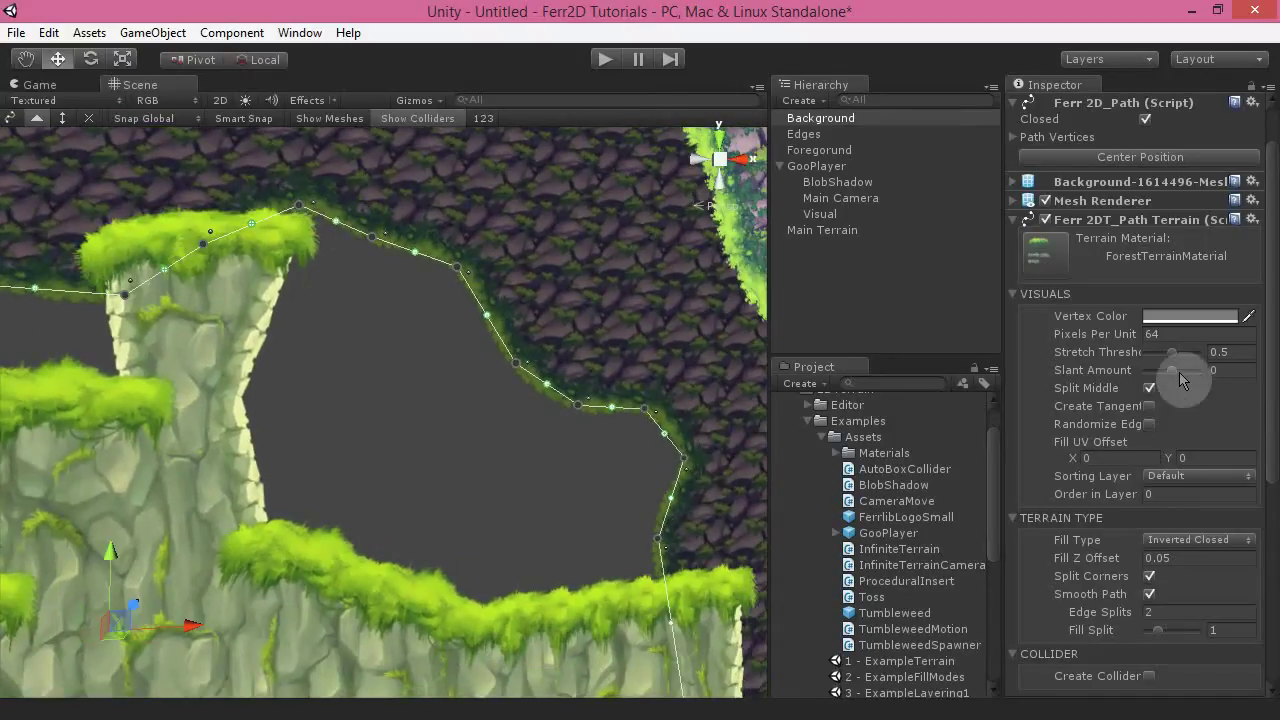
pyautogui.moveTo(424, 452); pyautogui.dragTo(340, 494, button='right')
pyautogui.click(340, 494)
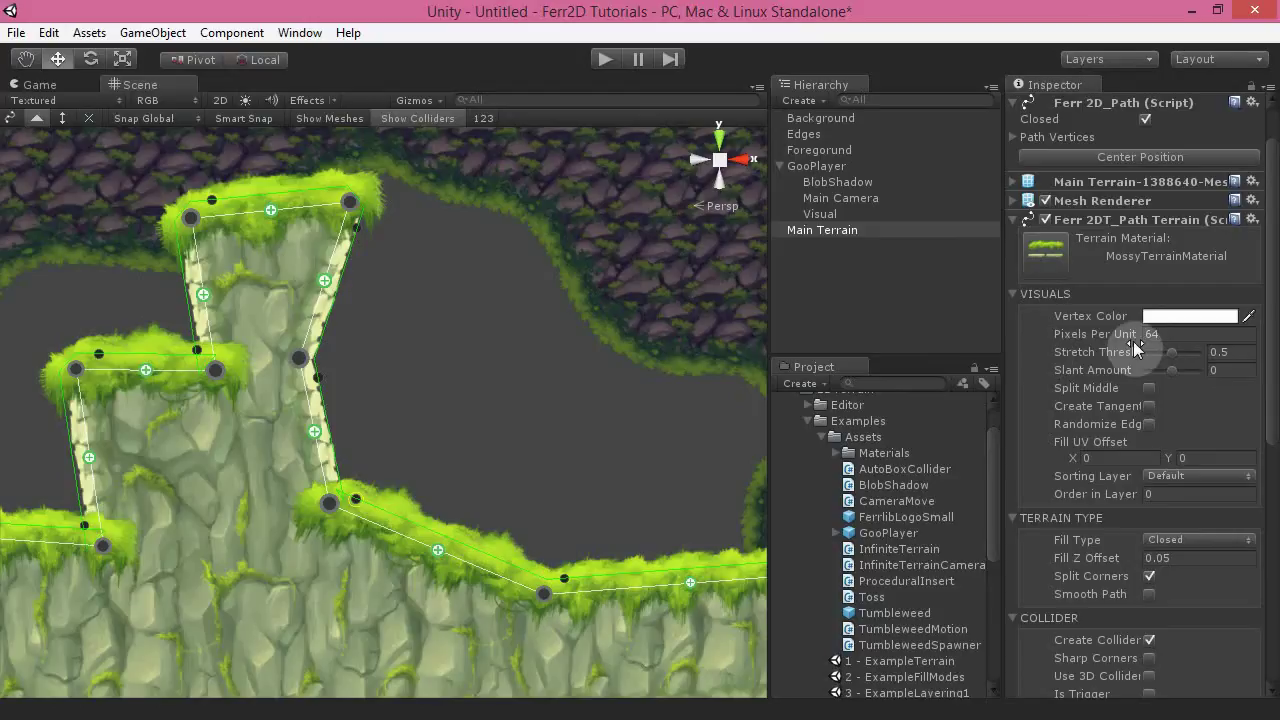
pyautogui.keyDown('alt'); pyautogui.moveTo(480, 409); pyautogui.dragTo(408, 426); pyautogui.keyUp('alt')
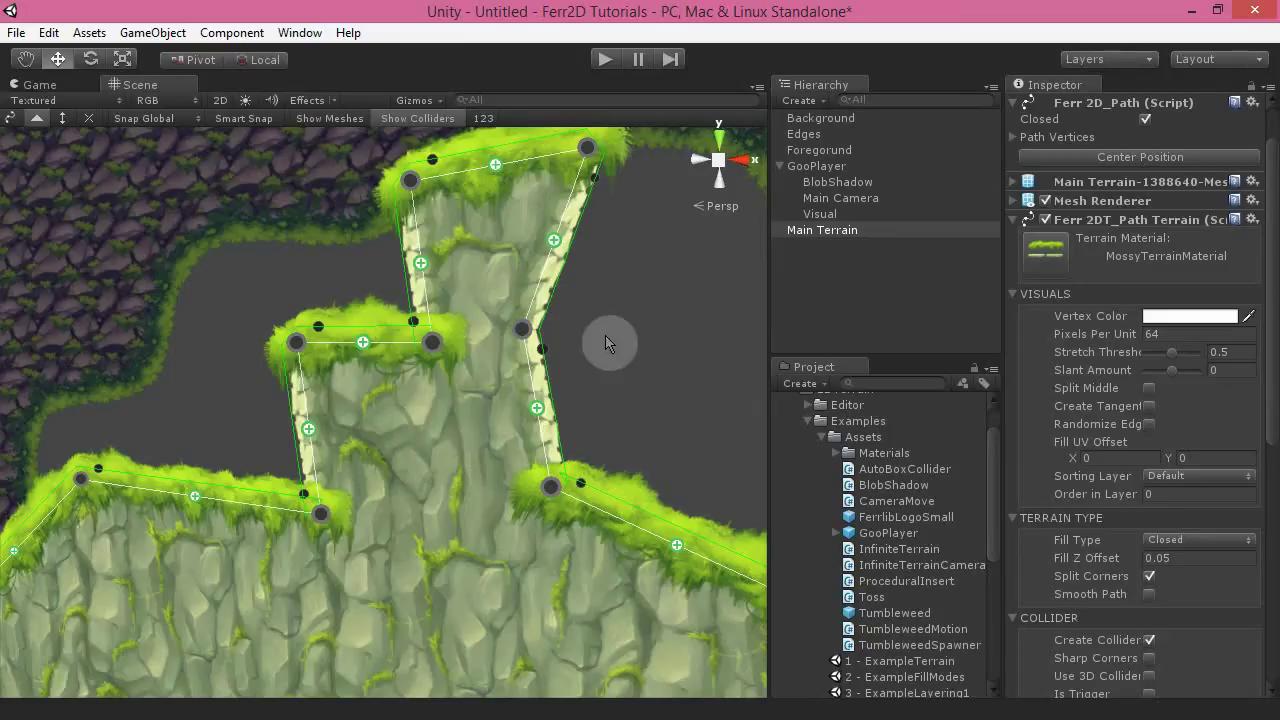
pyautogui.keyDown('alt'); pyautogui.moveTo(619, 409); pyautogui.dragTo(718, 445); pyautogui.keyUp('alt')
pyautogui.press('d')
pyautogui.moveTo(718, 445); pyautogui.dragTo(726, 414, button='right')
pyautogui.press('q')
pyautogui.moveTo(464, 500); pyautogui.dragTo(514, 486, button='right')
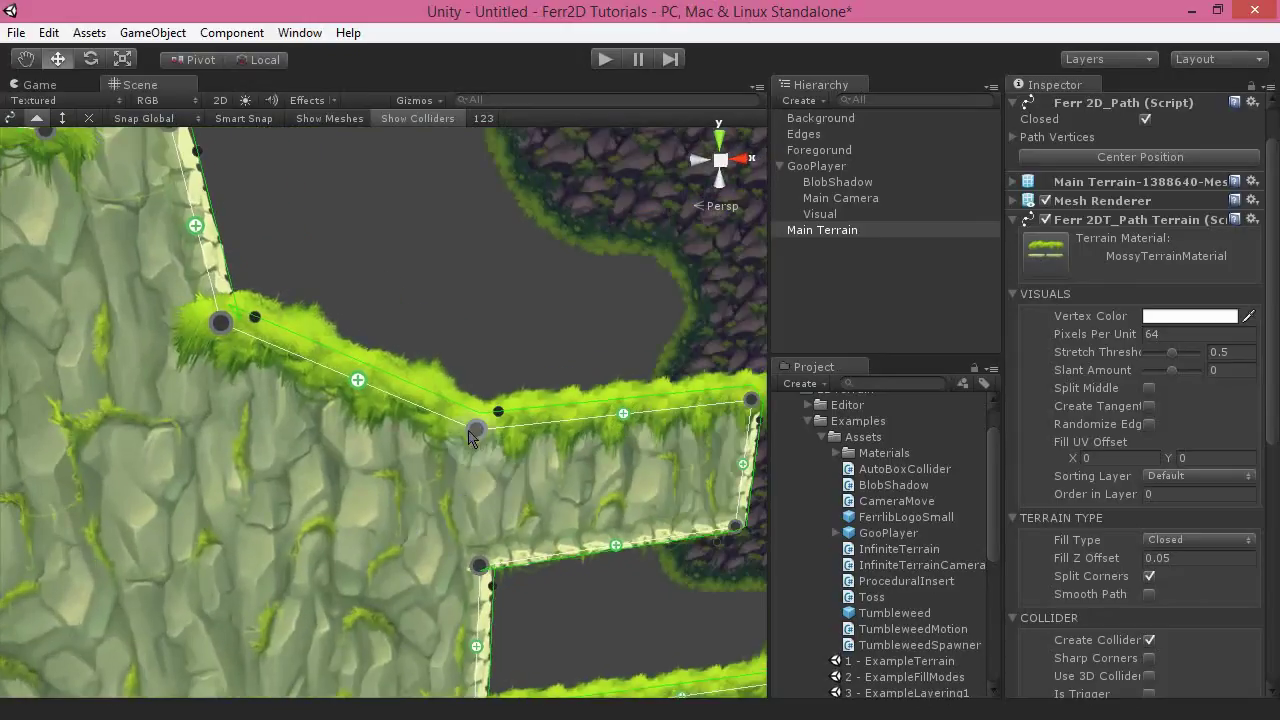
# Step: Try a stretch threshold of 0 on the Main Terrain while moving the path vertex at the foot of the grassy slope
pyautogui.moveTo(474, 432); pyautogui.dragTo(487, 407)
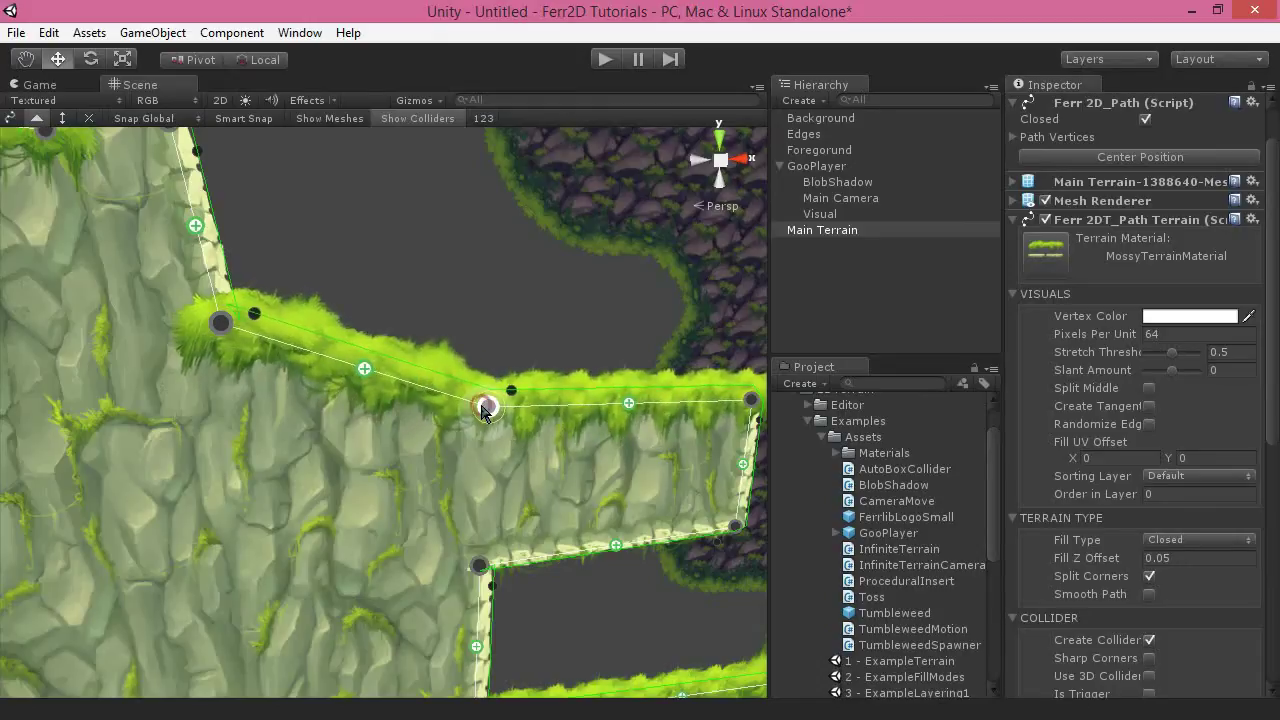
pyautogui.moveTo(1173, 360); pyautogui.dragTo(1110, 362)
pyautogui.moveTo(481, 403); pyautogui.dragTo(580, 427)
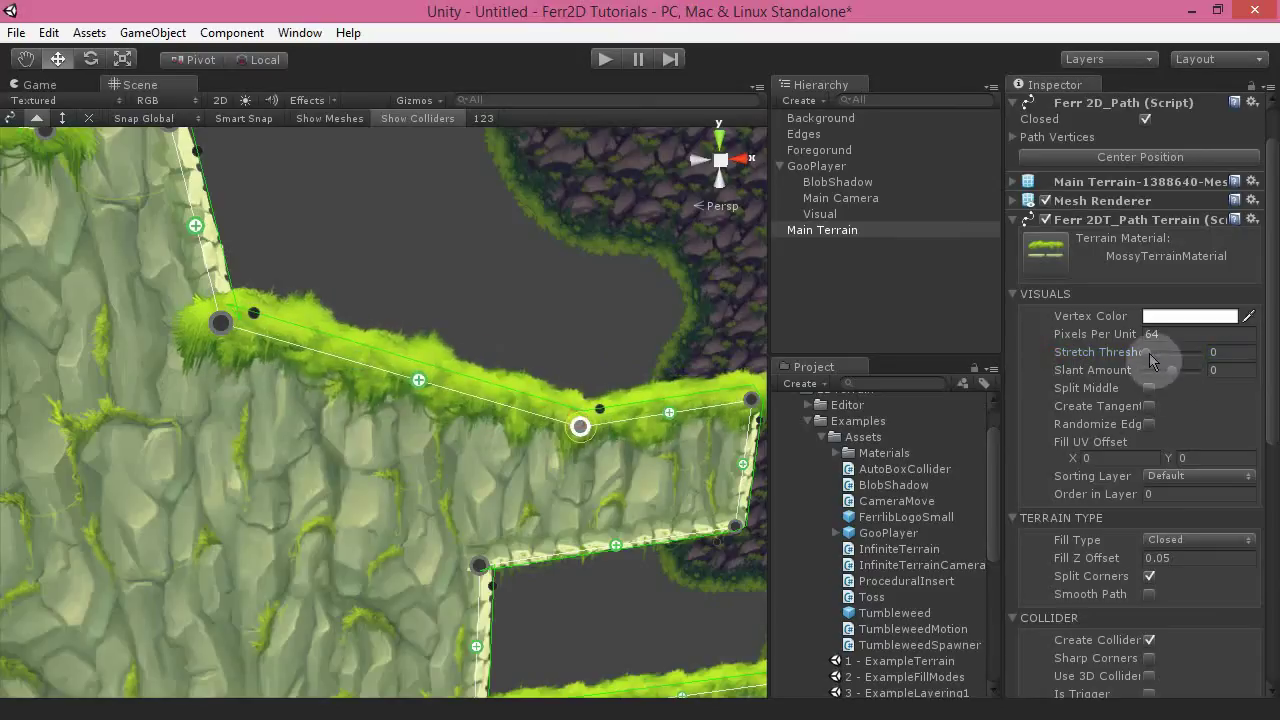
# Step: Set the Main Terrain's stretch threshold to 0.5 and move the slope-foot vertex back toward the pillar
pyautogui.moveTo(1150, 358)
pyautogui.mouseDown()
pyautogui.moveTo(1208, 366)
pyautogui.moveTo(1107, 373)
pyautogui.moveTo(1208, 362)
pyautogui.moveTo(1140, 357)
pyautogui.mouseUp()
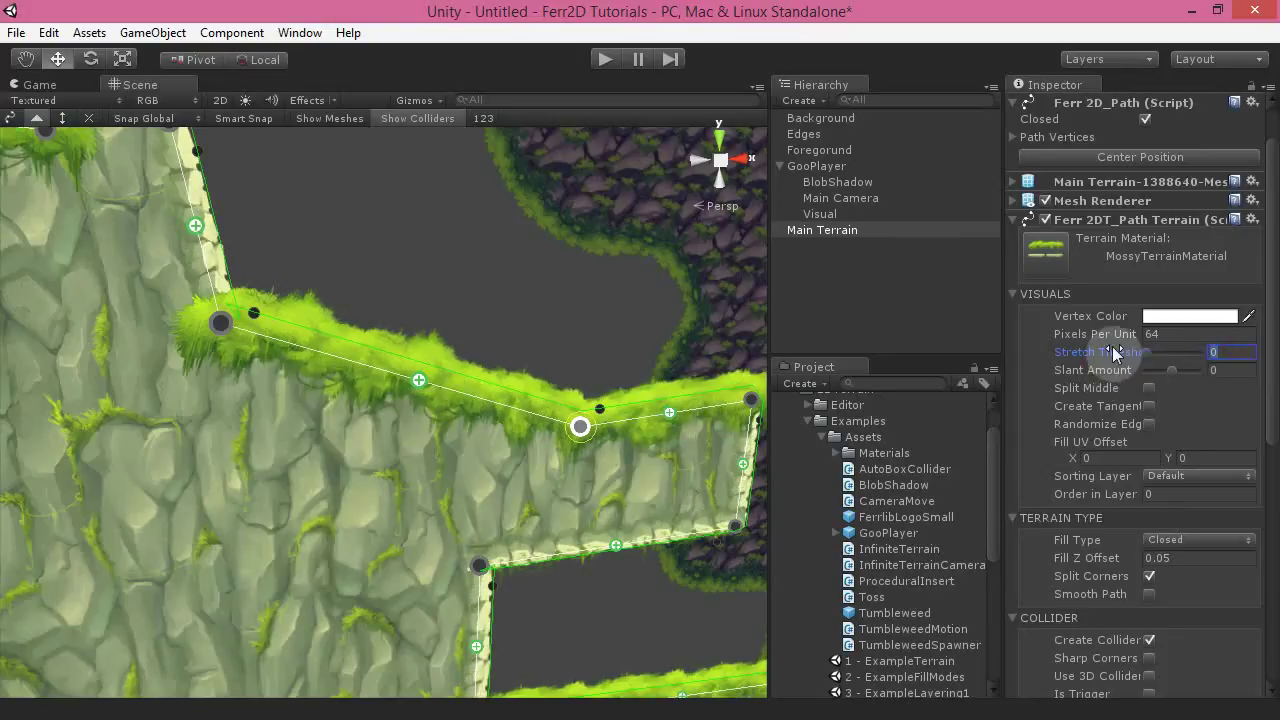
pyautogui.write('0.5')
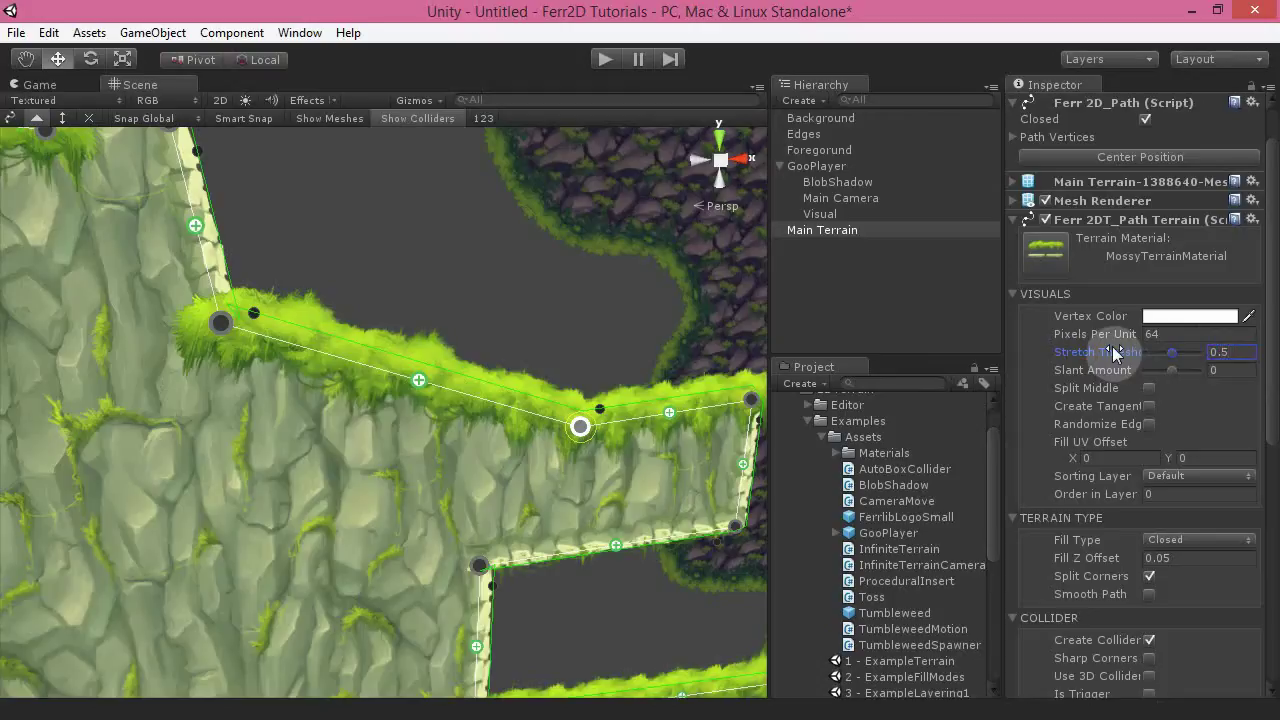
pyautogui.moveTo(580, 428); pyautogui.dragTo(492, 418)
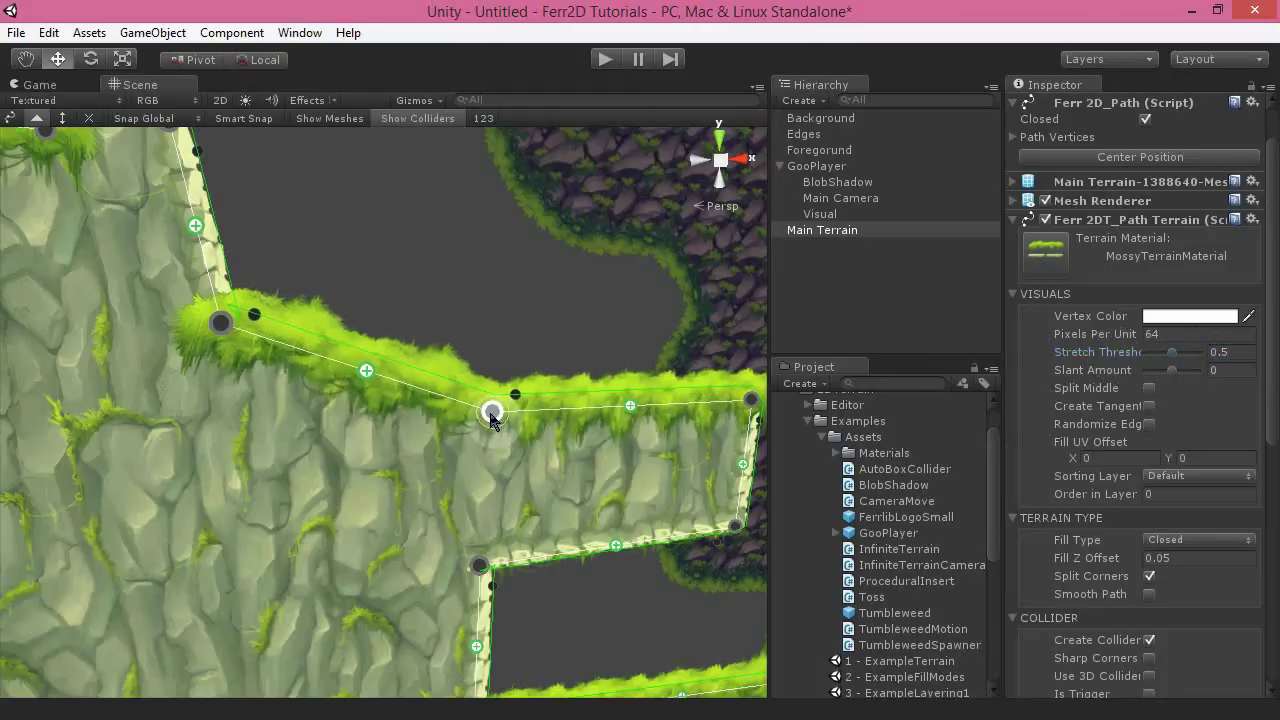
# Step: Test slant amounts of 1.08 and -2 on the Main Terrain and reset the slant amount to 0
pyautogui.keyDown('alt'); pyautogui.moveTo(416, 296); pyautogui.dragTo(130, 385); pyautogui.keyUp('alt')
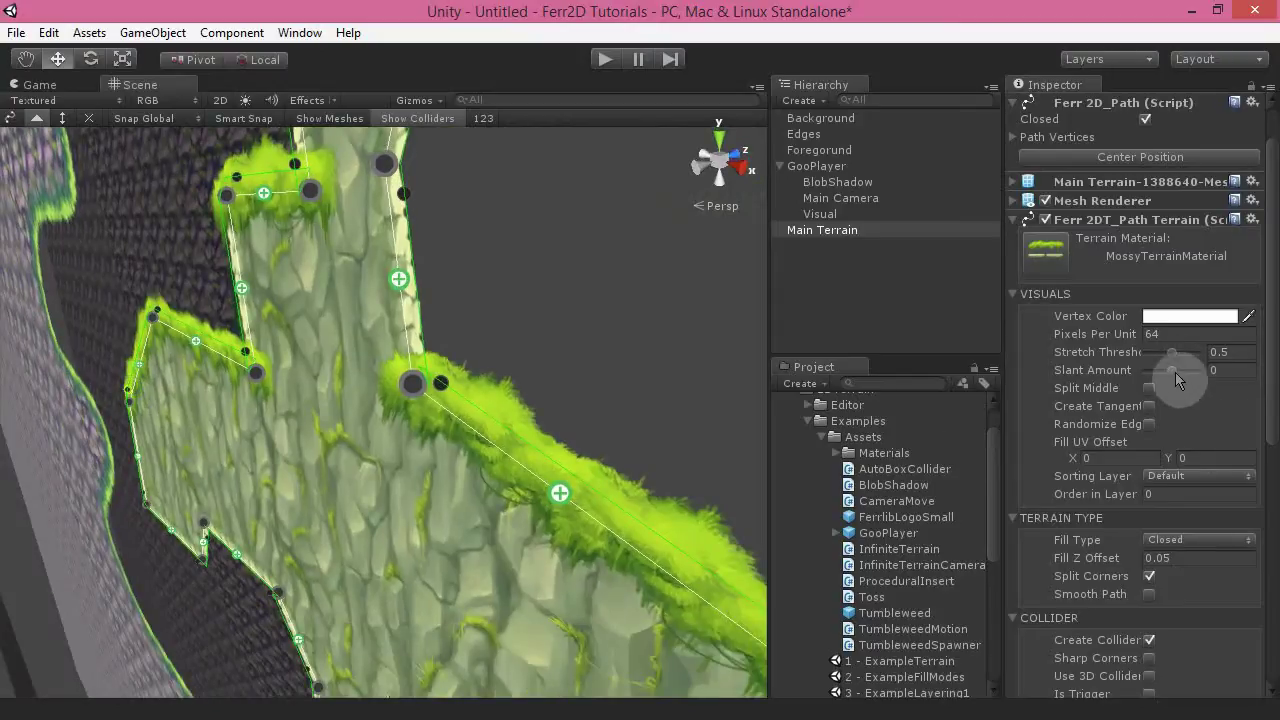
pyautogui.moveTo(1177, 378); pyautogui.dragTo(1190, 374)
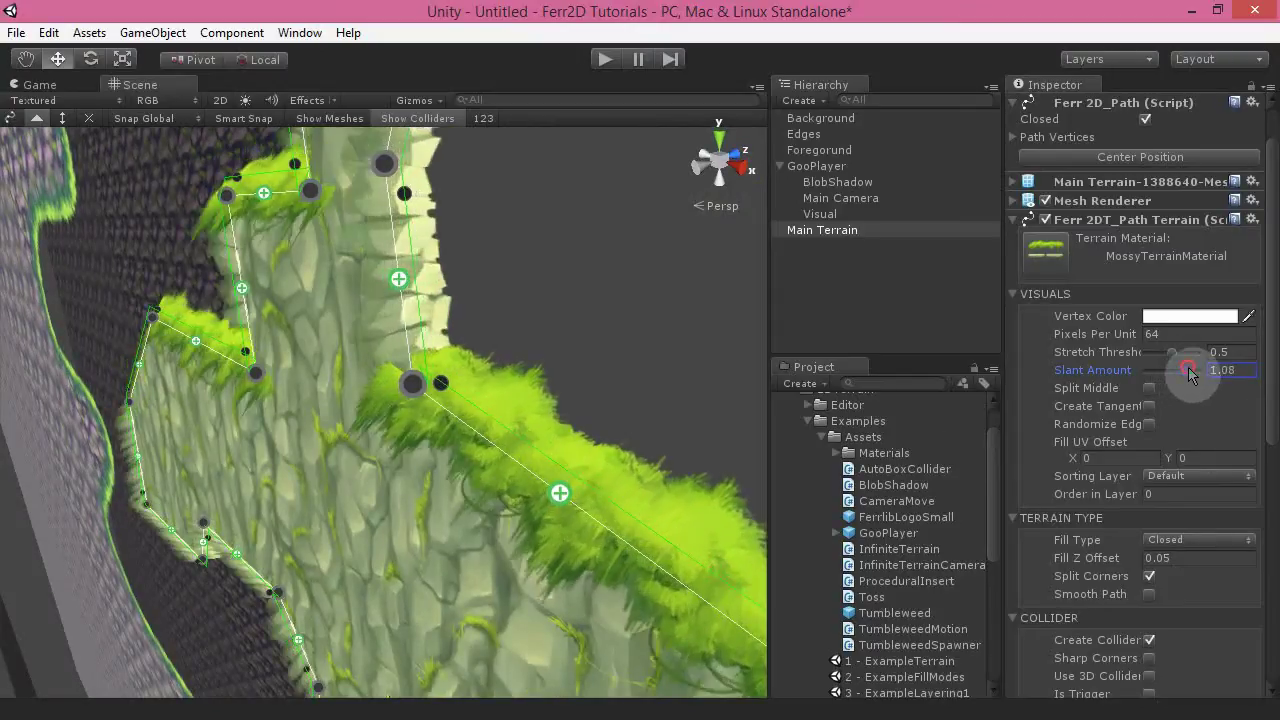
pyautogui.keyDown('alt'); pyautogui.moveTo(555, 298); pyautogui.dragTo(697, 250); pyautogui.keyUp('alt')
pyautogui.click(580, 354)
pyautogui.press('a')
pyautogui.moveTo(580, 354); pyautogui.dragTo(632, 363, button='right')
pyautogui.press('d')
pyautogui.keyDown('alt'); pyautogui.moveTo(632, 362); pyautogui.dragTo(603, 351); pyautogui.keyUp('alt')
pyautogui.click(603, 351)
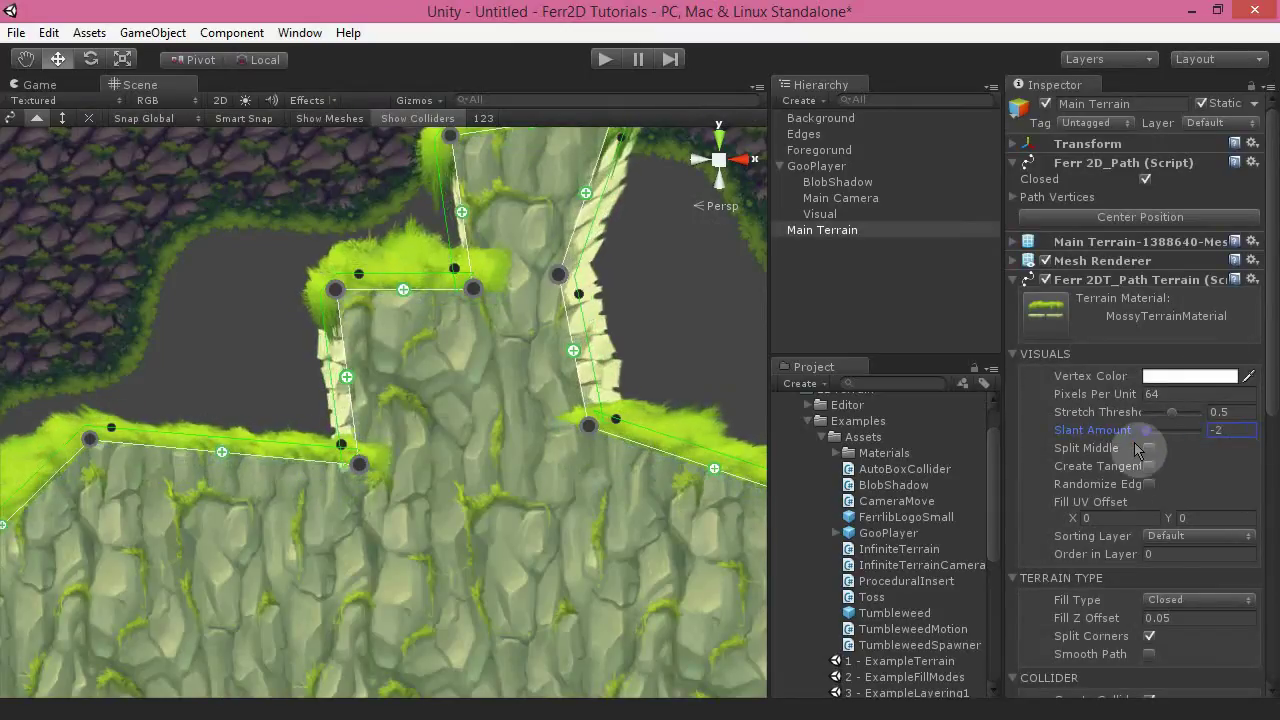
pyautogui.moveTo(1137, 450); pyautogui.dragTo(1183, 455)
pyautogui.write('0')
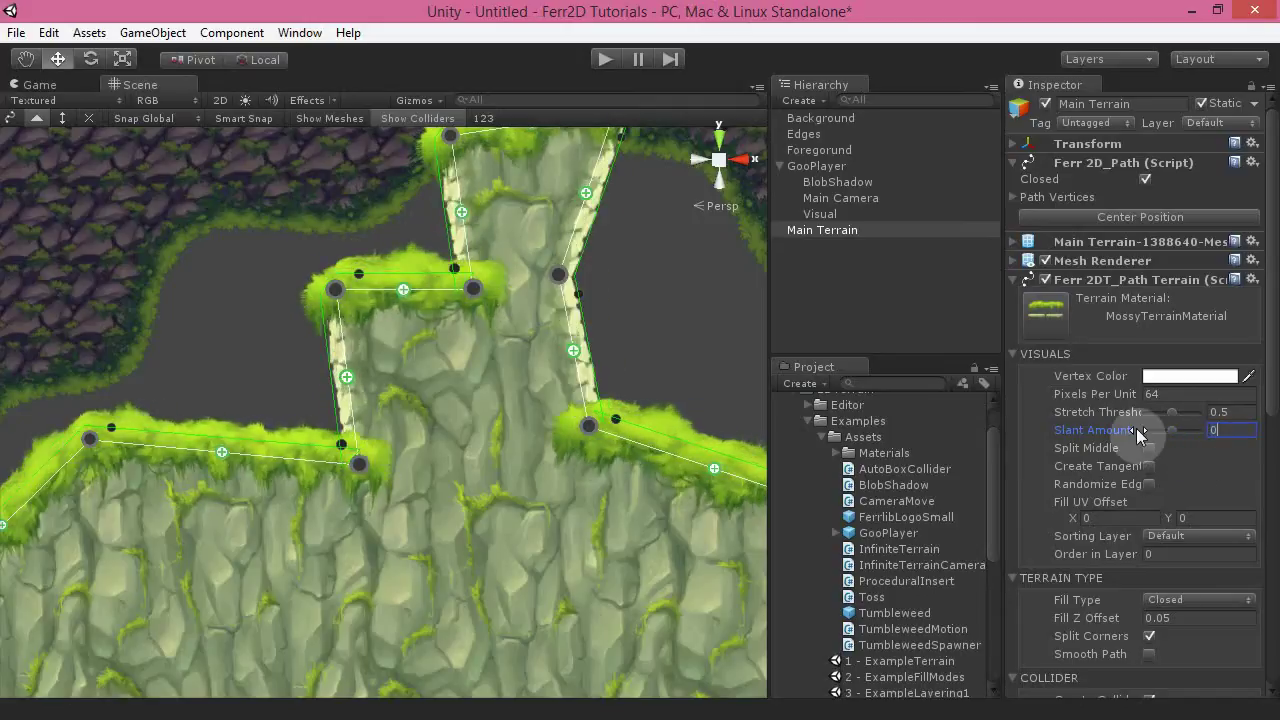
# Step: Turn on mesh display so the terrain's wireframe is drawn in the scene
pyautogui.moveTo(665, 363); pyautogui.dragTo(683, 283, button='right')
pyautogui.keyDown('alt'); pyautogui.moveTo(682, 283); pyautogui.dragTo(567, 390); pyautogui.keyUp('alt')
pyautogui.click(315, 120)
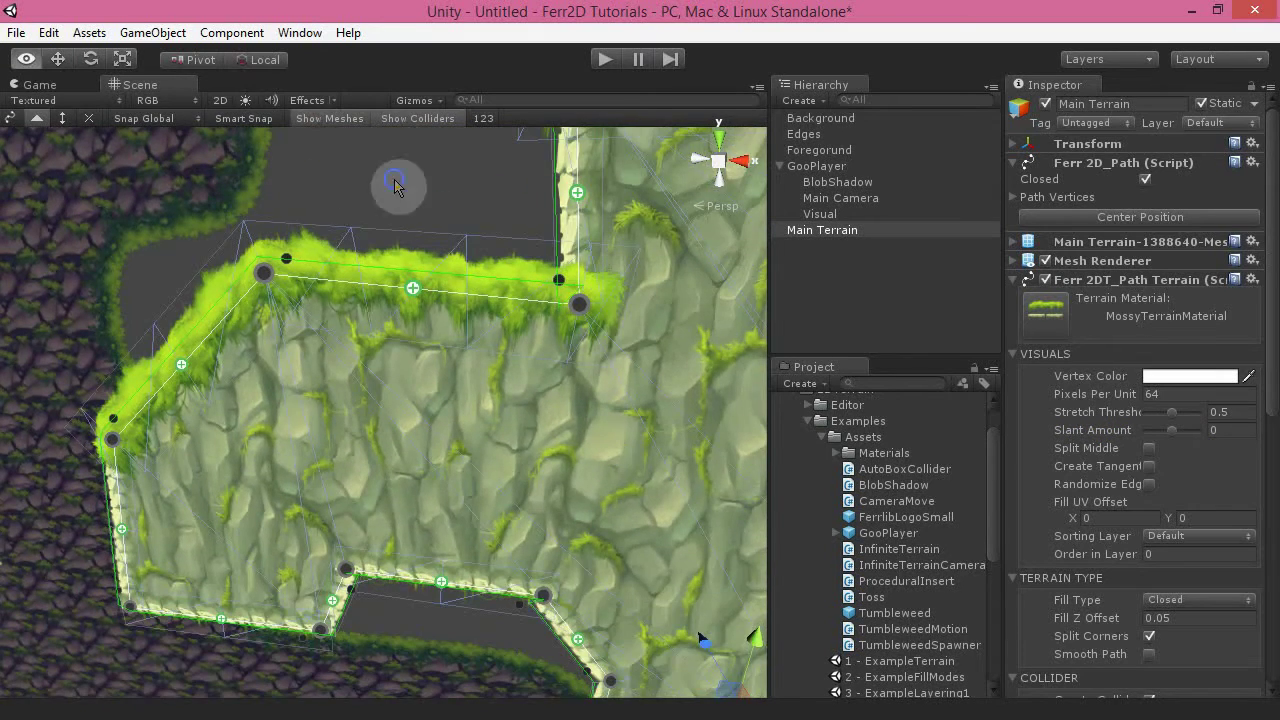
# Step: Enable Split Middle on the Main Terrain and examine the grass edge at the upper corner vertex
pyautogui.moveTo(400, 180)
pyautogui.keyDown('alt'); pyautogui.mouseDown()
pyautogui.moveTo(429, 86)
pyautogui.moveTo(490, 40)
pyautogui.moveTo(403, 189)
pyautogui.moveTo(403, 155)
pyautogui.mouseUp(); pyautogui.keyUp('alt')
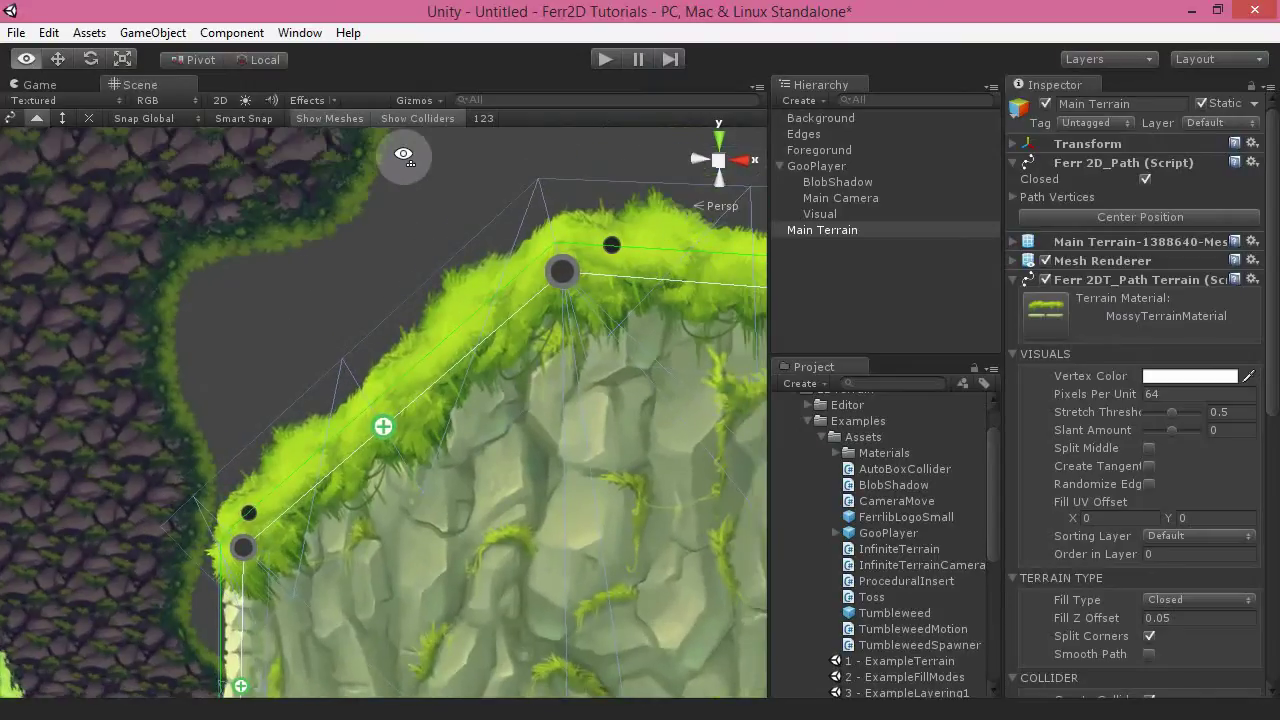
pyautogui.moveTo(404, 155); pyautogui.dragTo(420, 151, button='right')
pyautogui.moveTo(286, 350); pyautogui.dragTo(331, 293, button='right')
pyautogui.press('d')
pyautogui.keyDown('alt'); pyautogui.moveTo(331, 292); pyautogui.dragTo(323, 250); pyautogui.keyUp('alt')
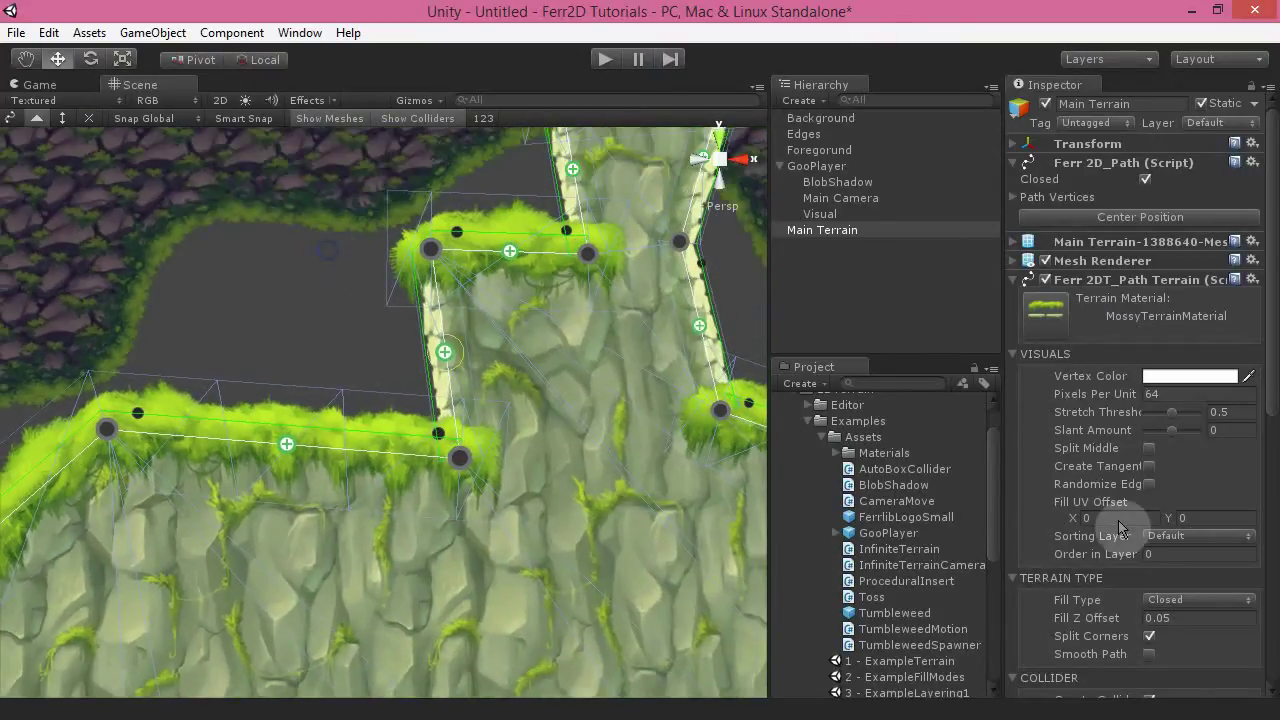
pyautogui.moveTo(202, 316); pyautogui.dragTo(201, 317, button='right')
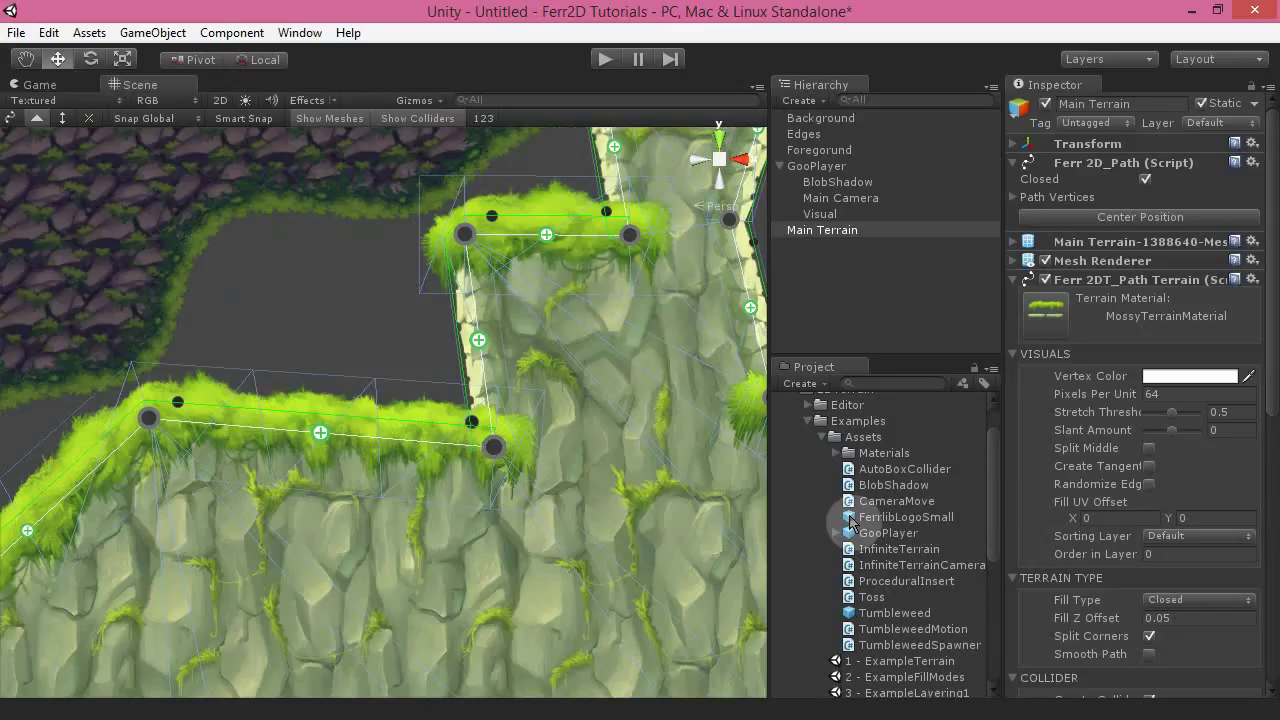
pyautogui.click(1150, 450)
pyautogui.keyDown('alt'); pyautogui.moveTo(254, 342); pyautogui.dragTo(275, 376); pyautogui.keyUp('alt')
pyautogui.press('w')
pyautogui.moveTo(275, 376); pyautogui.dragTo(276, 372, button='right')
pyautogui.keyDown('alt'); pyautogui.moveTo(436, 250); pyautogui.dragTo(463, 220); pyautogui.keyUp('alt')
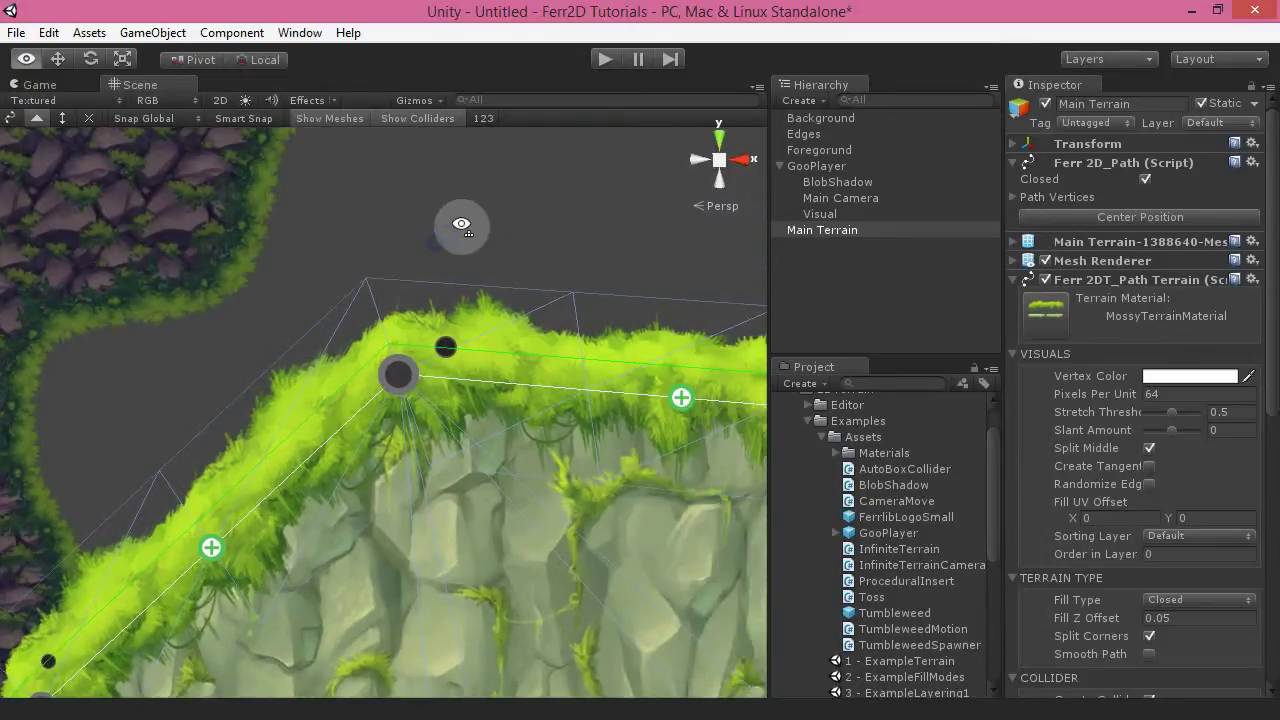
# Step: Switch Split Middle off and on repeatedly to compare the grass edge, ending with it enabled
pyautogui.click(1150, 449)
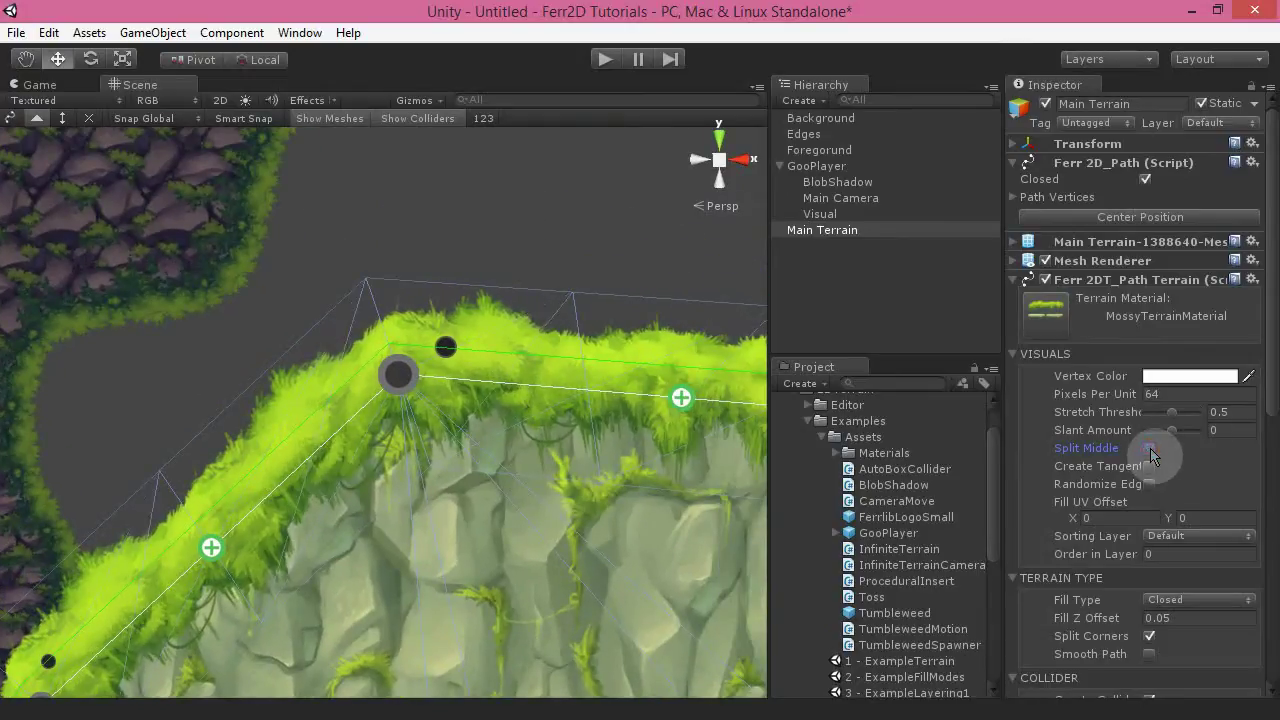
pyautogui.click(1151, 449)
pyautogui.click(1151, 449)
pyautogui.click(1150, 449)
pyautogui.click(1150, 449)
pyautogui.click(1150, 449)
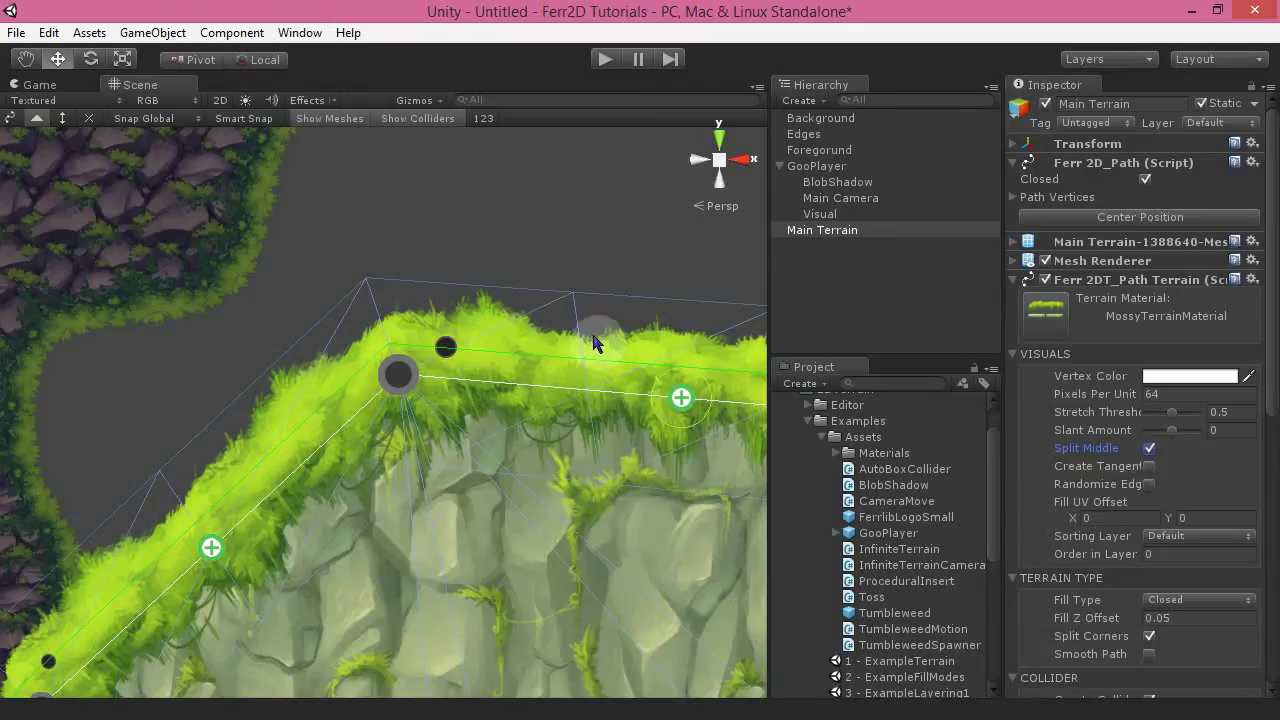
# Step: Enable Smooth Path on the Main Terrain and compare the curved edge with Split Middle off and on
pyautogui.click(1150, 658)
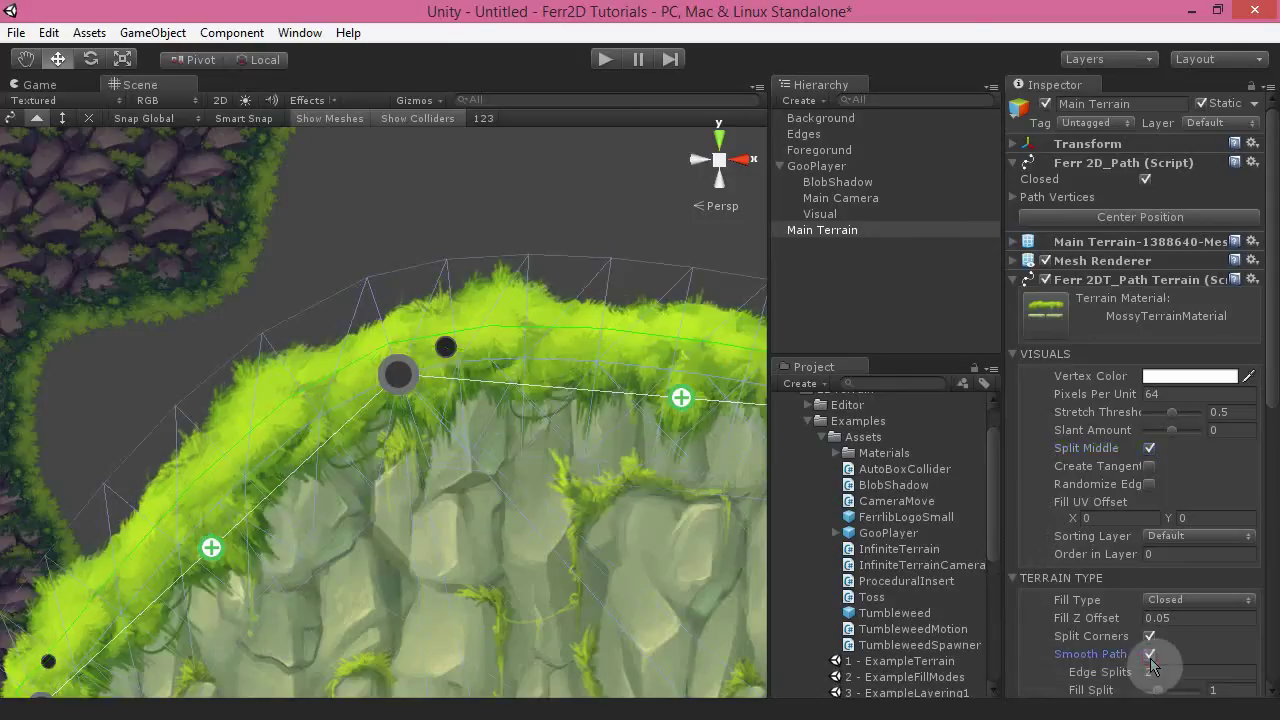
pyautogui.click(635, 184)
pyautogui.click(409, 372)
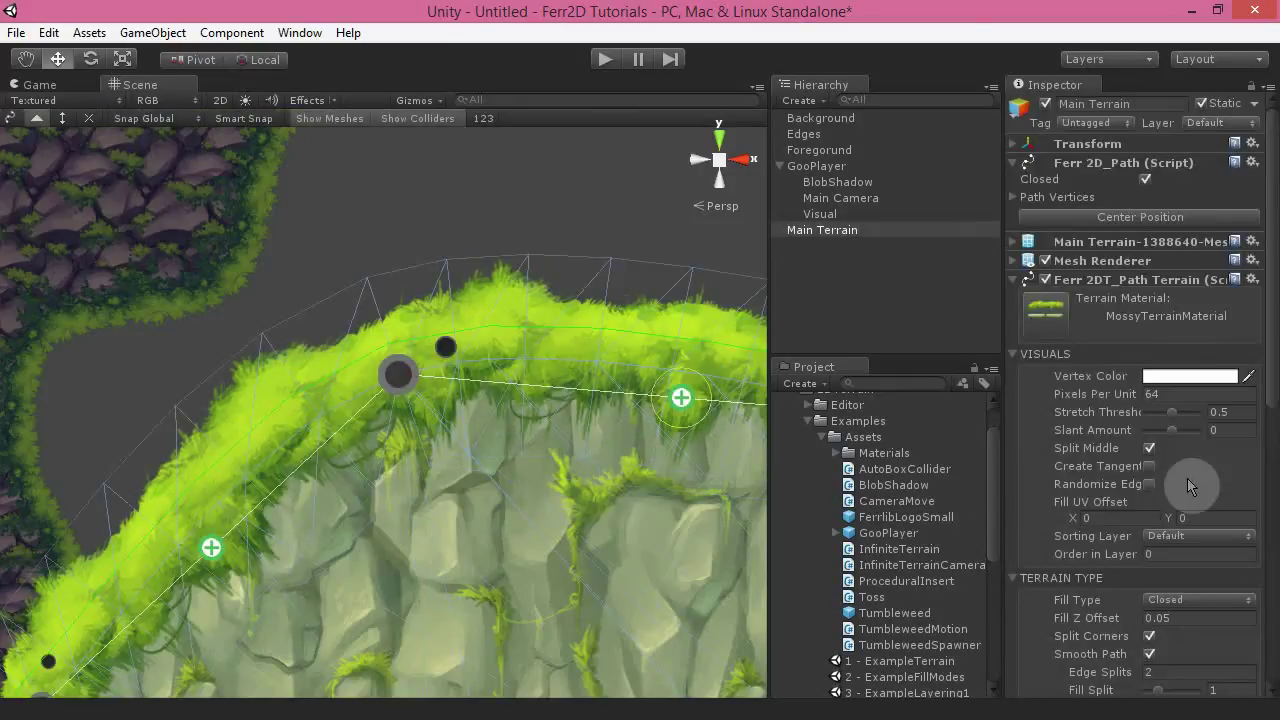
pyautogui.click(1149, 449)
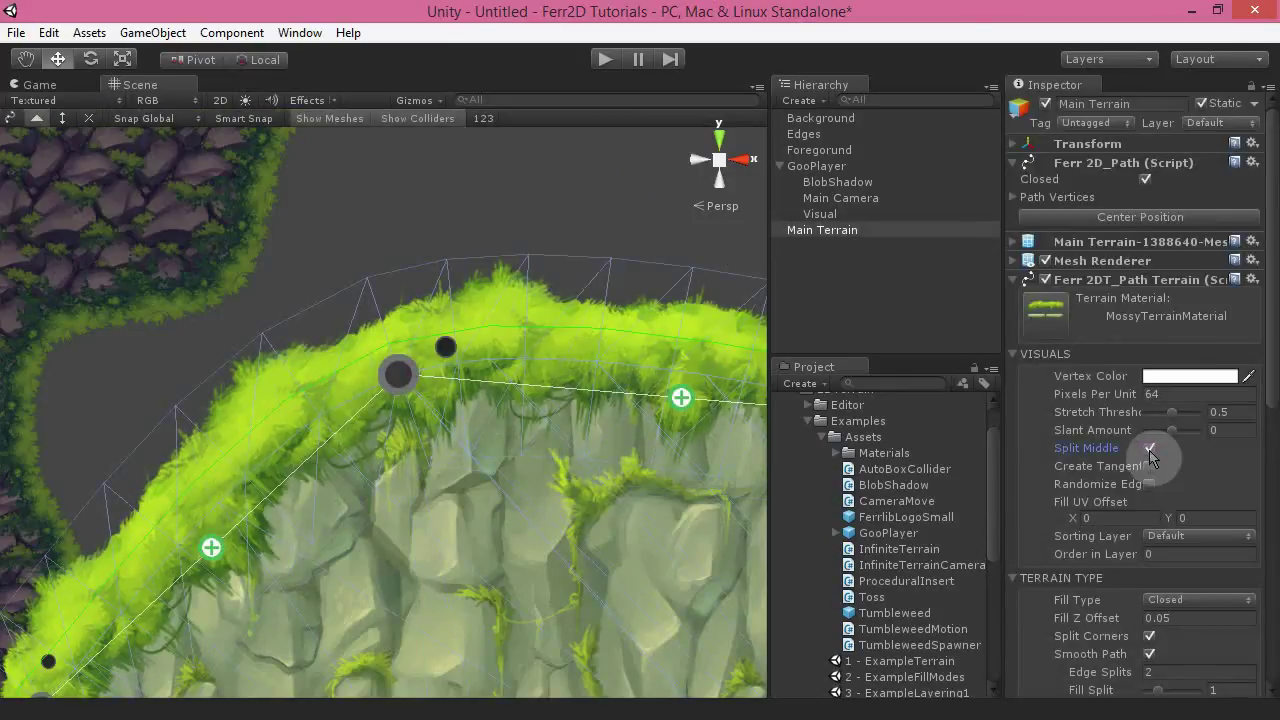
pyautogui.click(1149, 450)
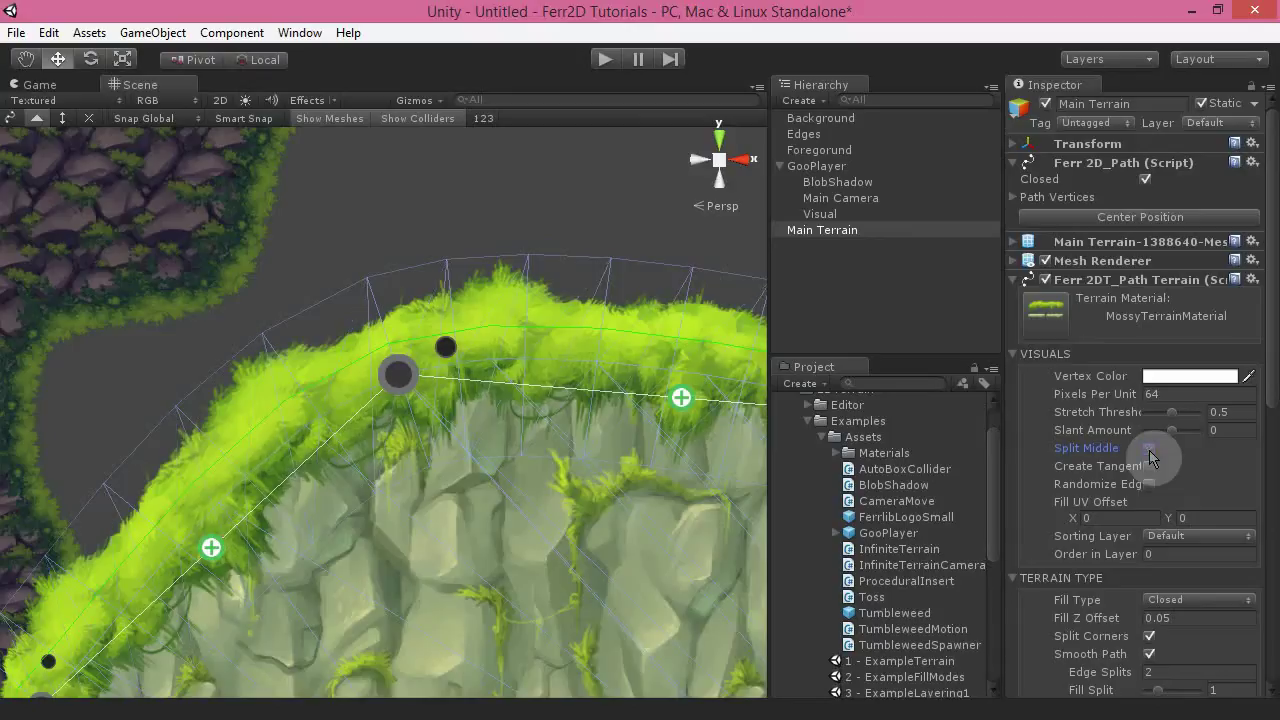
pyautogui.click(1149, 450)
# Step: Disable Smooth Path on the Main Terrain
pyautogui.moveTo(520, 217); pyautogui.dragTo(580, 210, button='right')
pyautogui.press('d')
pyautogui.click(1149, 654)
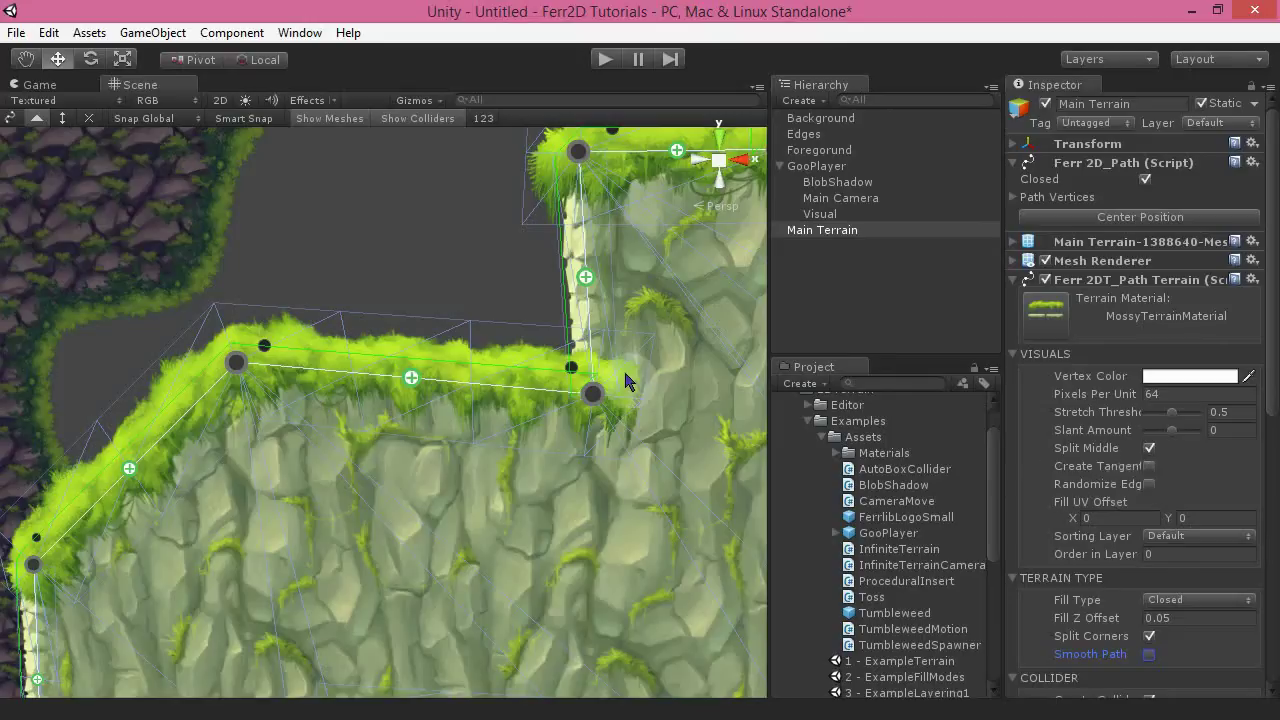
pyautogui.press('d')
pyautogui.moveTo(472, 210); pyautogui.dragTo(465, 217, button='right')
pyautogui.press('s')
pyautogui.press('e')
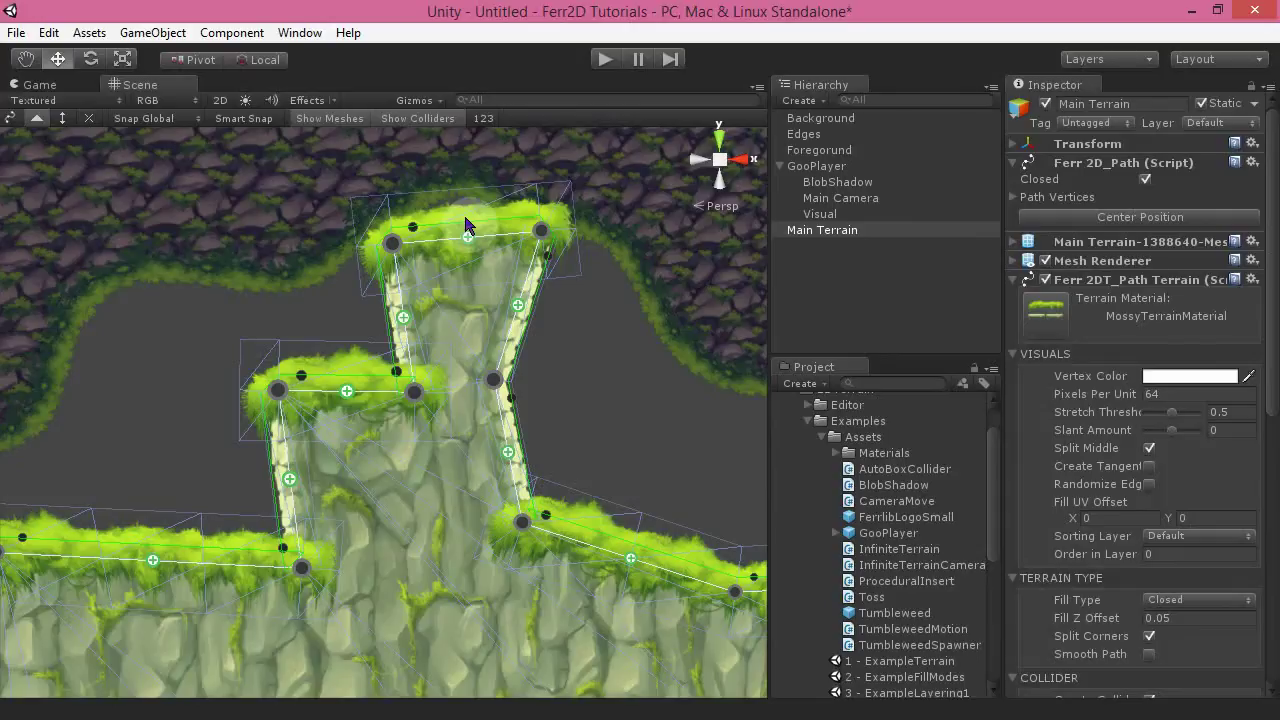
pyautogui.keyDown('alt'); pyautogui.moveTo(571, 386); pyautogui.dragTo(660, 415); pyautogui.keyUp('alt')
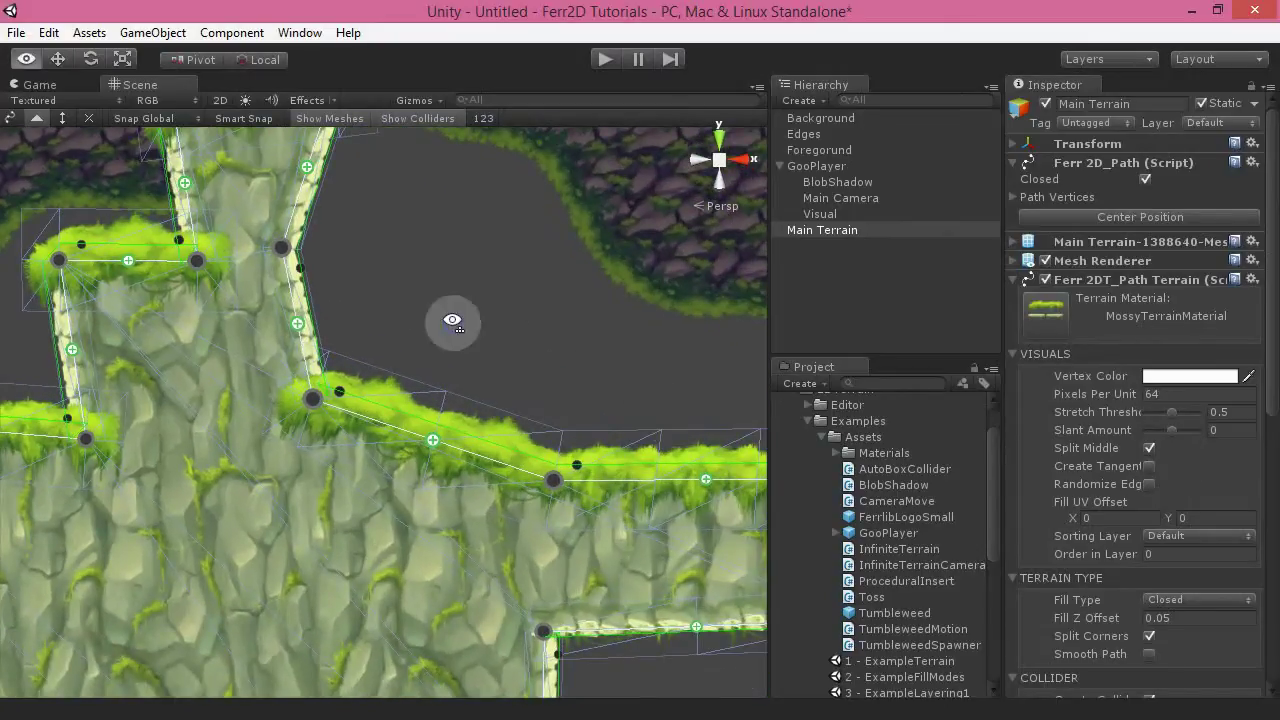
pyautogui.keyDown('alt'); pyautogui.moveTo(443, 320); pyautogui.dragTo(443, 349); pyautogui.keyUp('alt')
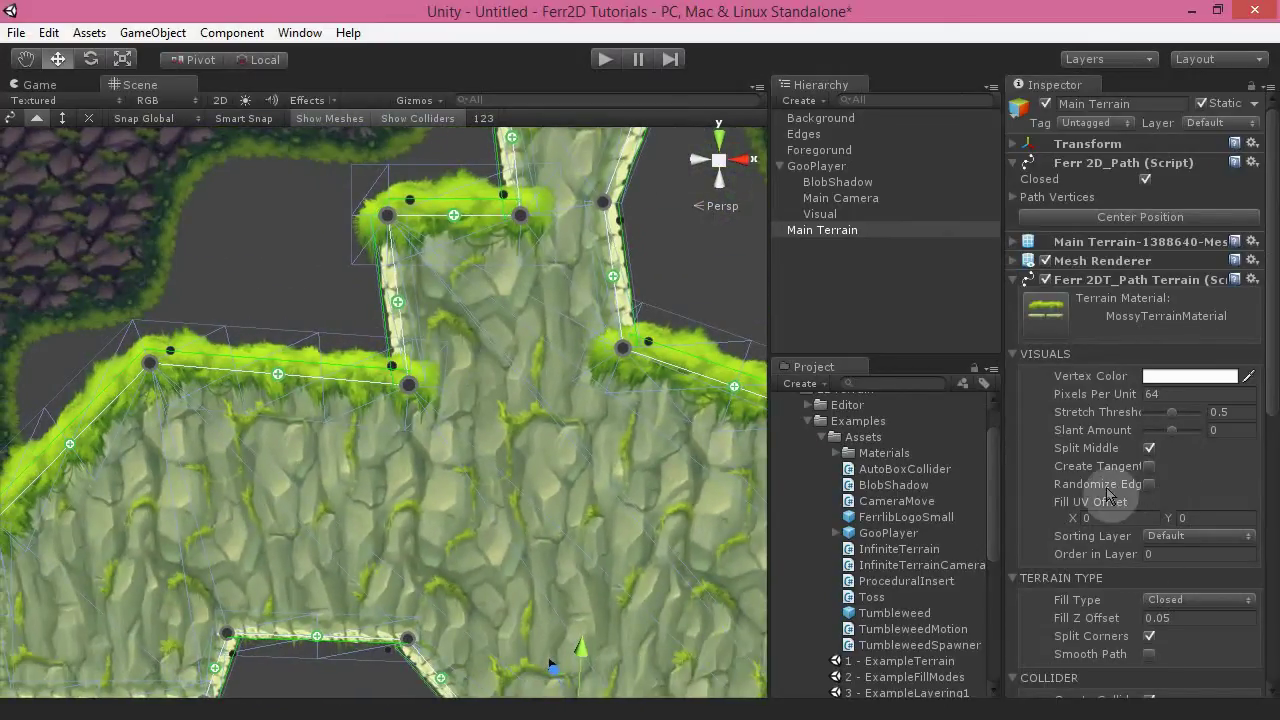
pyautogui.moveTo(860, 470); pyautogui.dragTo(1005, 500)
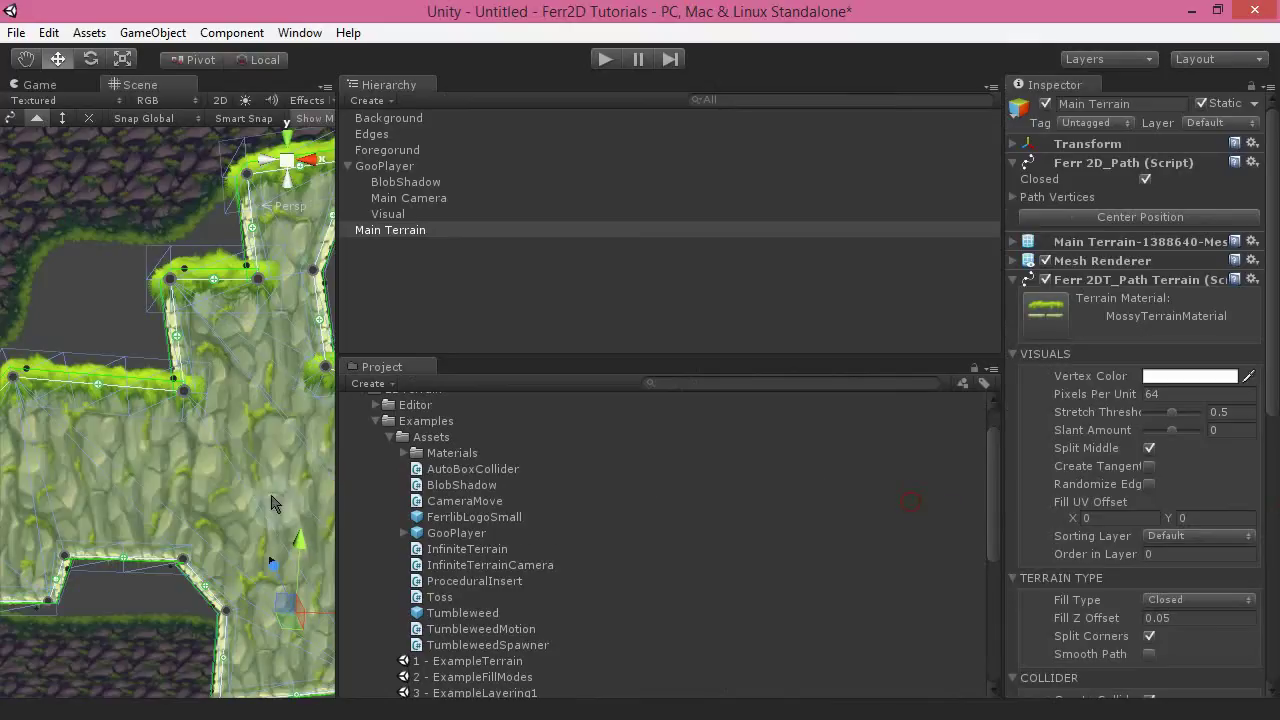
pyautogui.moveTo(333, 476); pyautogui.dragTo(770, 470)
pyautogui.keyDown('alt'); pyautogui.moveTo(677, 491); pyautogui.dragTo(709, 476); pyautogui.keyUp('alt')
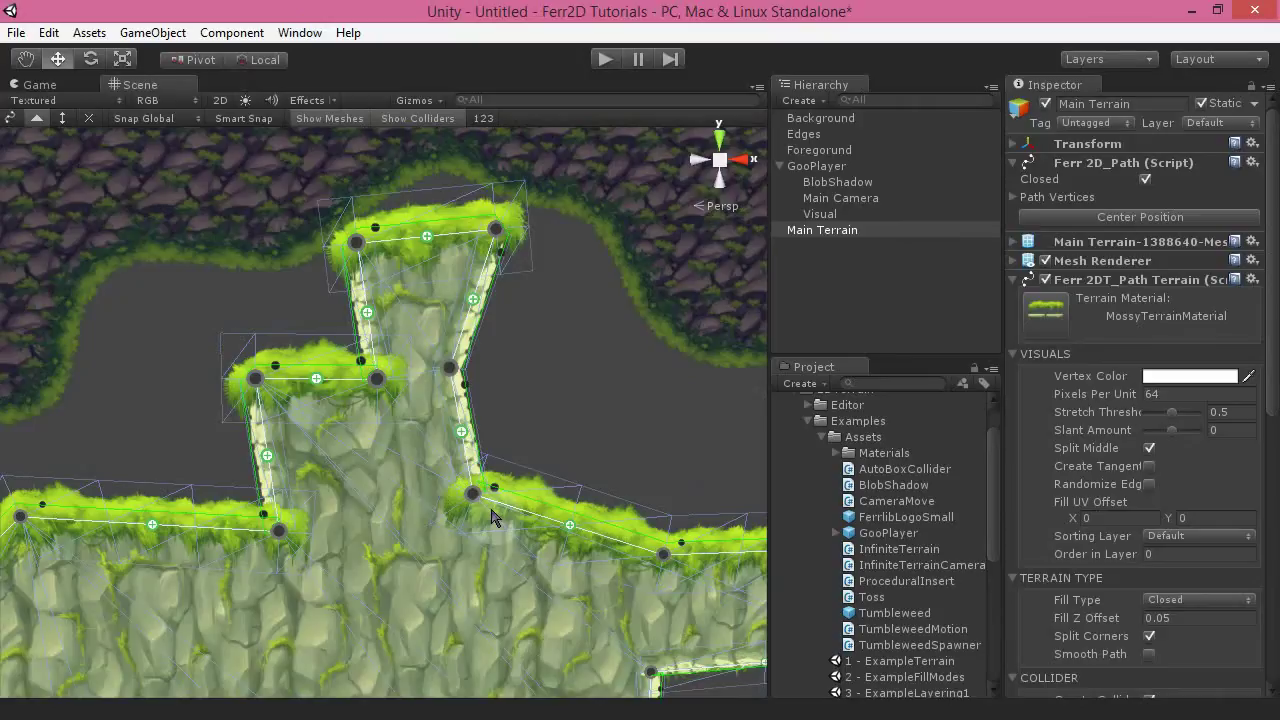
# Step: Reposition the inner corner vertex and the middle vertex of the grassy ledge to the right of the rock tower
pyautogui.moveTo(574, 400)
pyautogui.mouseDown(button='right')
pyautogui.moveTo(611, 429)
pyautogui.moveTo(600, 383)
pyautogui.moveTo(554, 400)
pyautogui.mouseUp(button='right')
pyautogui.moveTo(362, 397)
pyautogui.mouseDown()
pyautogui.moveTo(403, 414)
pyautogui.moveTo(414, 346)
pyautogui.moveTo(367, 447)
pyautogui.moveTo(376, 469)
pyautogui.moveTo(367, 389)
pyautogui.moveTo(376, 418)
pyautogui.mouseUp()
pyautogui.moveTo(424, 604); pyautogui.dragTo(514, 583, button='right')
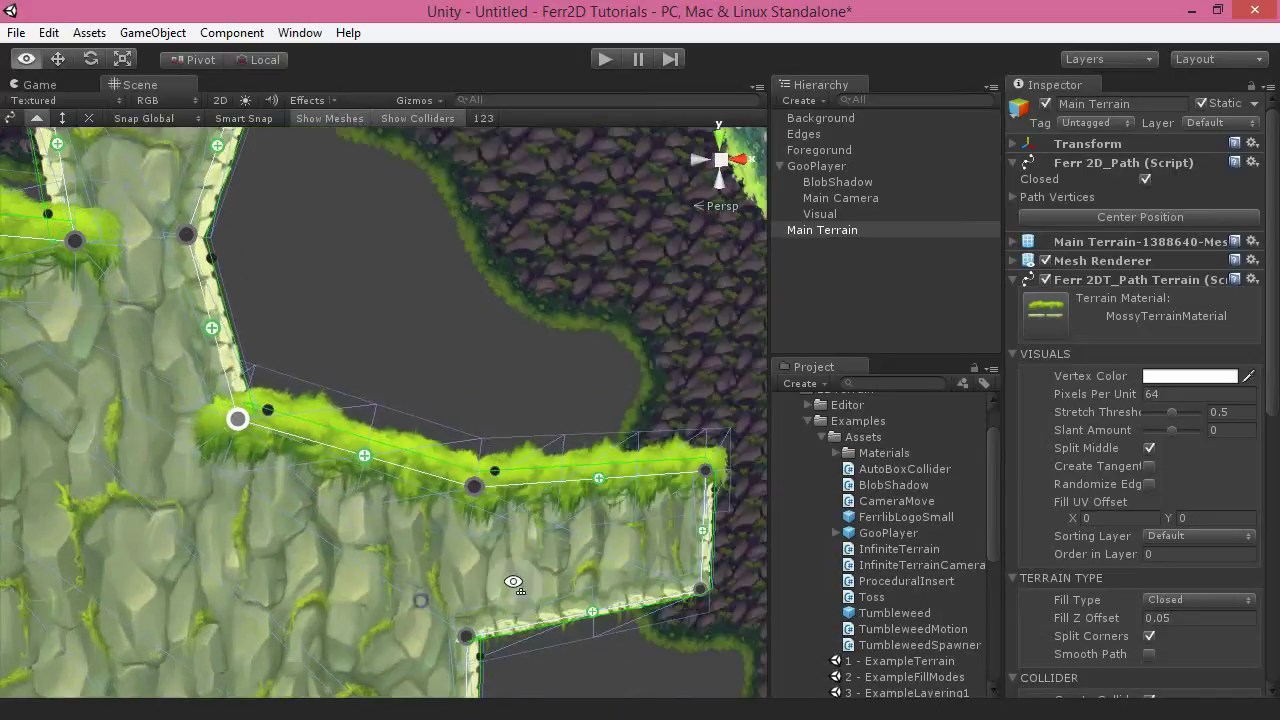
pyautogui.moveTo(480, 490)
pyautogui.mouseDown()
pyautogui.moveTo(532, 487)
pyautogui.moveTo(617, 452)
pyautogui.moveTo(300, 430)
pyautogui.moveTo(578, 446)
pyautogui.moveTo(424, 437)
pyautogui.moveTo(468, 460)
pyautogui.moveTo(466, 506)
pyautogui.mouseUp()
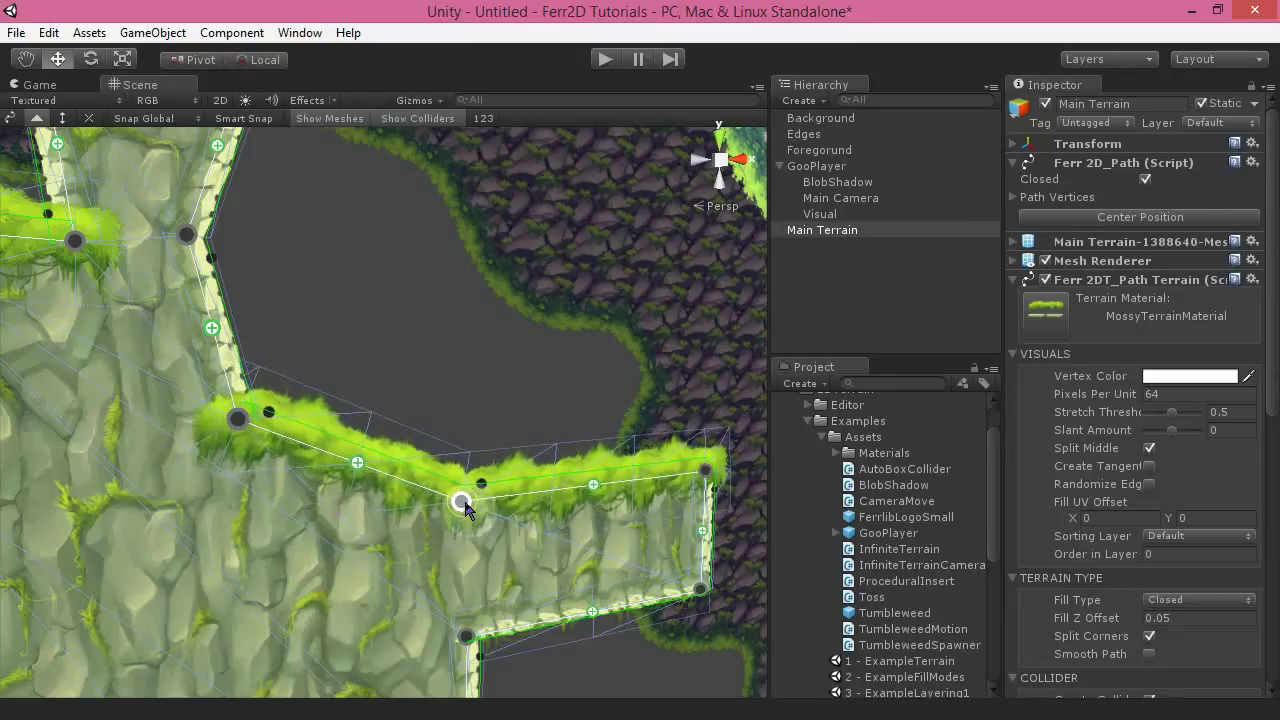
pyautogui.keyDown('alt'); pyautogui.moveTo(543, 380); pyautogui.dragTo(450, 388); pyautogui.keyUp('alt')
pyautogui.moveTo(450, 442); pyautogui.dragTo(435, 415)
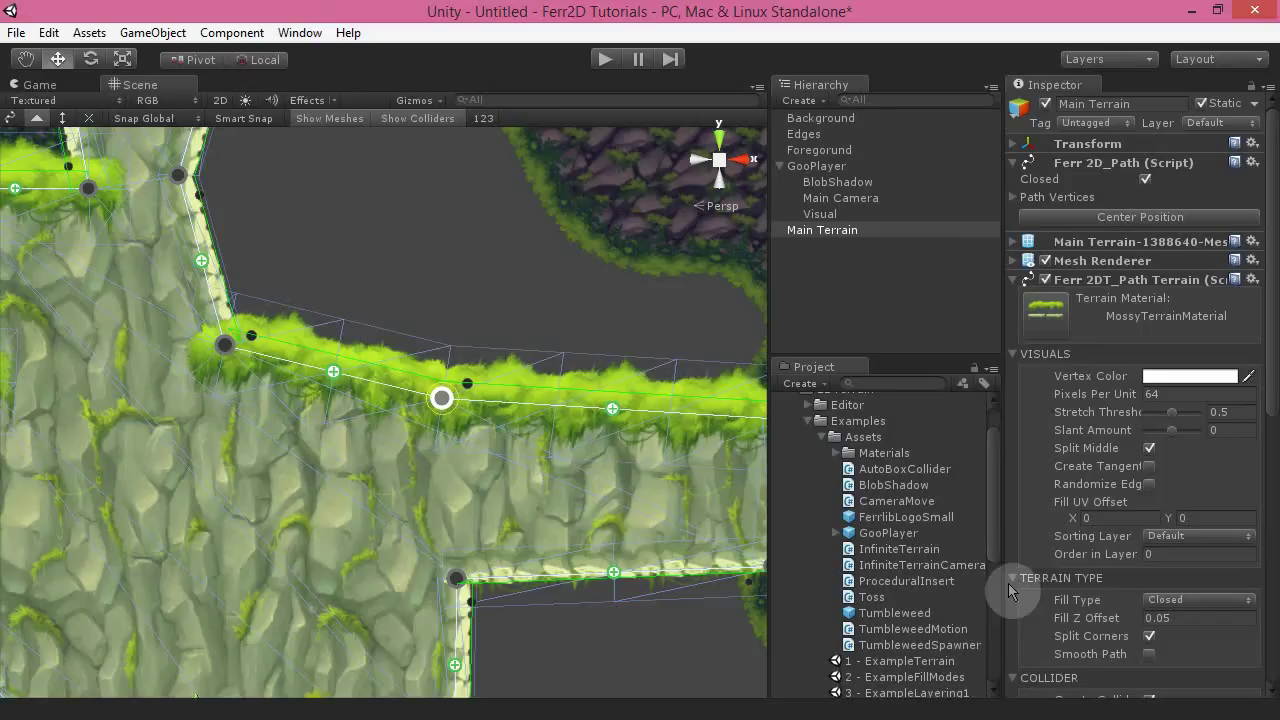
# Step: Move the ledge's middle vertex further down and outward to steepen the grassy slope beside the rock tower
pyautogui.keyDown('alt'); pyautogui.moveTo(308, 266); pyautogui.dragTo(242, 321); pyautogui.keyUp('alt')
pyautogui.click(217, 318)
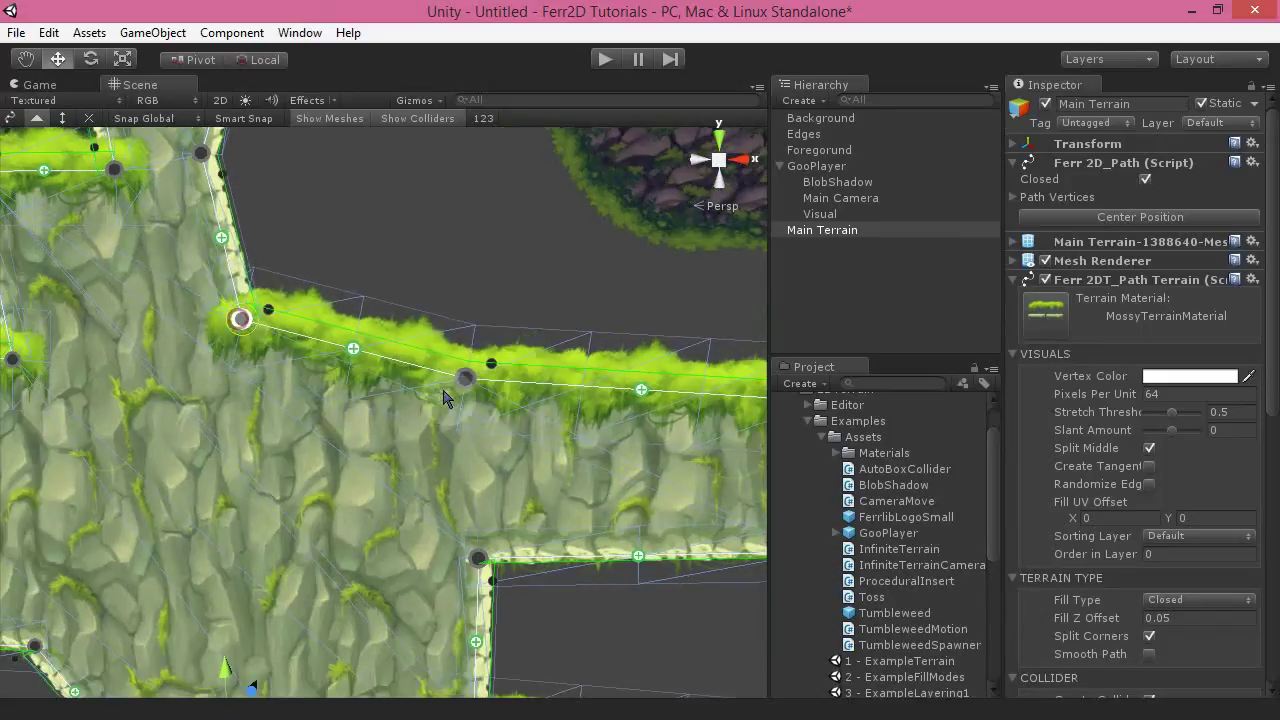
pyautogui.moveTo(465, 380); pyautogui.dragTo(505, 404)
pyautogui.moveTo(528, 525); pyautogui.dragTo(603, 486, button='right')
pyautogui.keyDown('alt'); pyautogui.moveTo(604, 488); pyautogui.dragTo(553, 501); pyautogui.keyUp('alt')
pyautogui.keyDown('alt'); pyautogui.moveTo(447, 478); pyautogui.dragTo(376, 517); pyautogui.keyUp('alt')
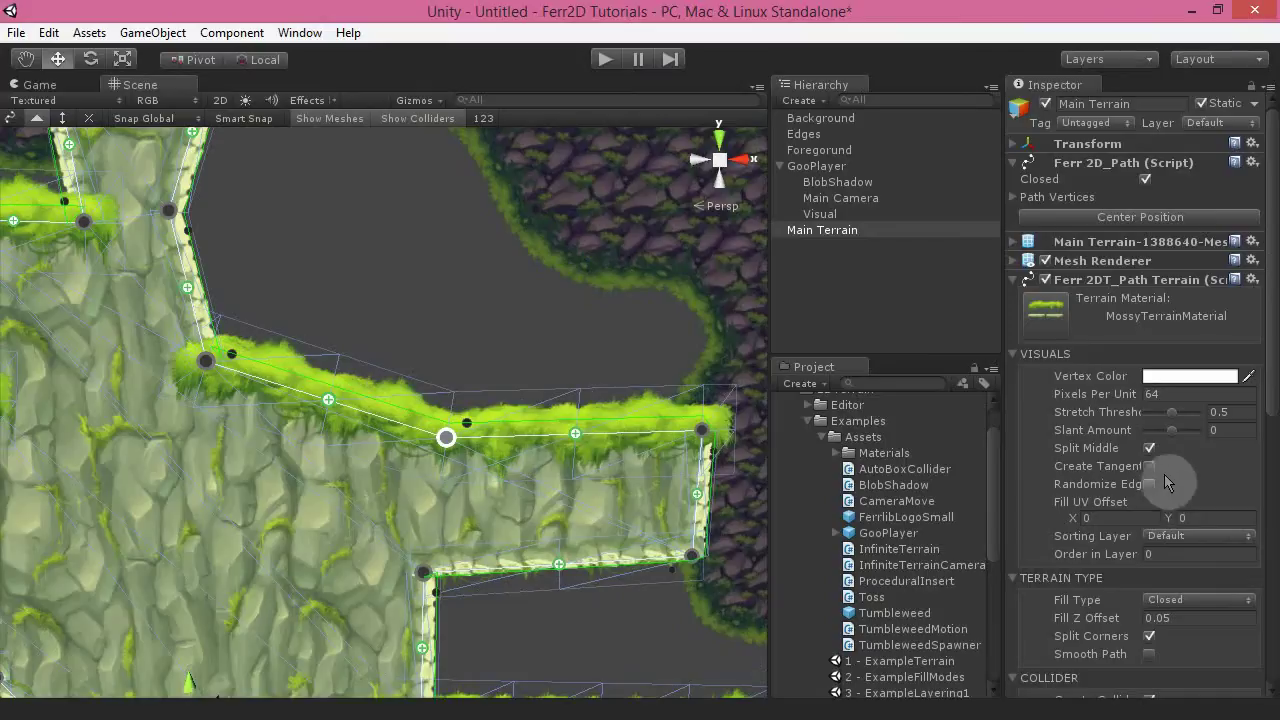
# Step: Enable Randomize Edge on the Main Terrain, nudge the ledge's middle vertex and lower its inner corner vertex to flatten the slope
pyautogui.click(1149, 484)
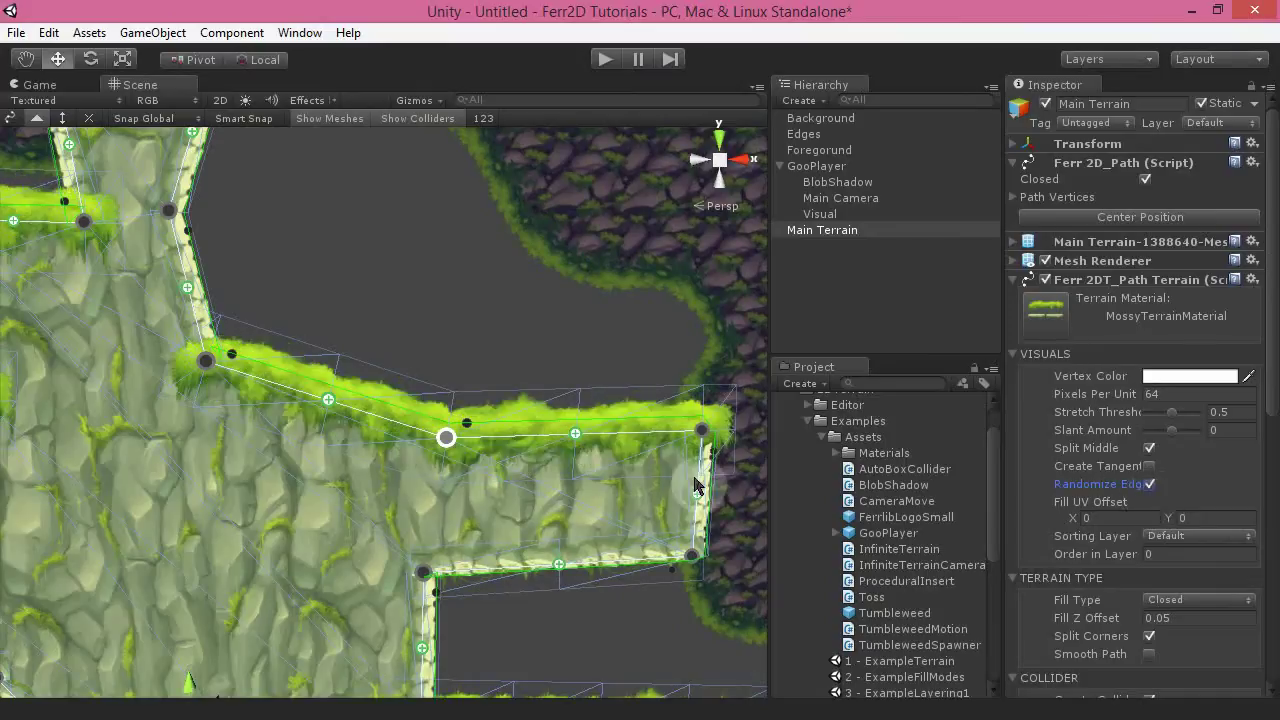
pyautogui.moveTo(445, 435)
pyautogui.mouseDown()
pyautogui.moveTo(486, 437)
pyautogui.moveTo(372, 431)
pyautogui.moveTo(446, 363)
pyautogui.moveTo(445, 438)
pyautogui.mouseUp()
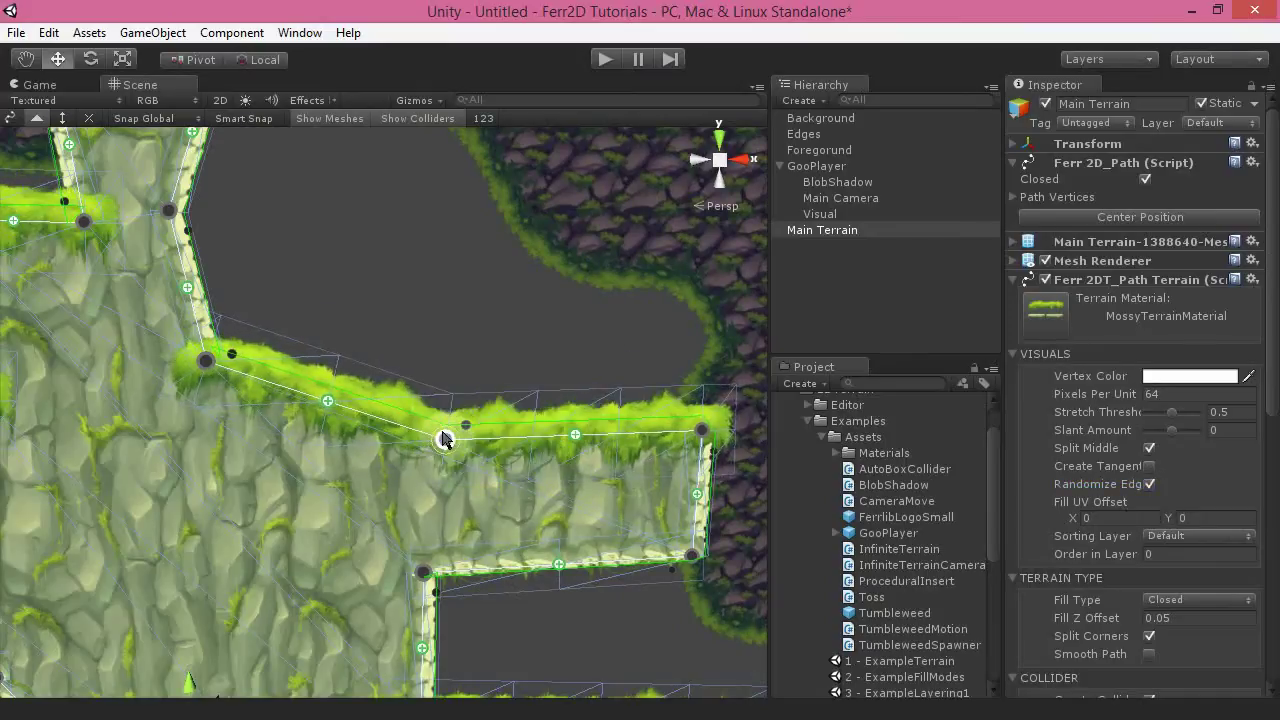
pyautogui.moveTo(398, 281); pyautogui.dragTo(374, 404, button='right')
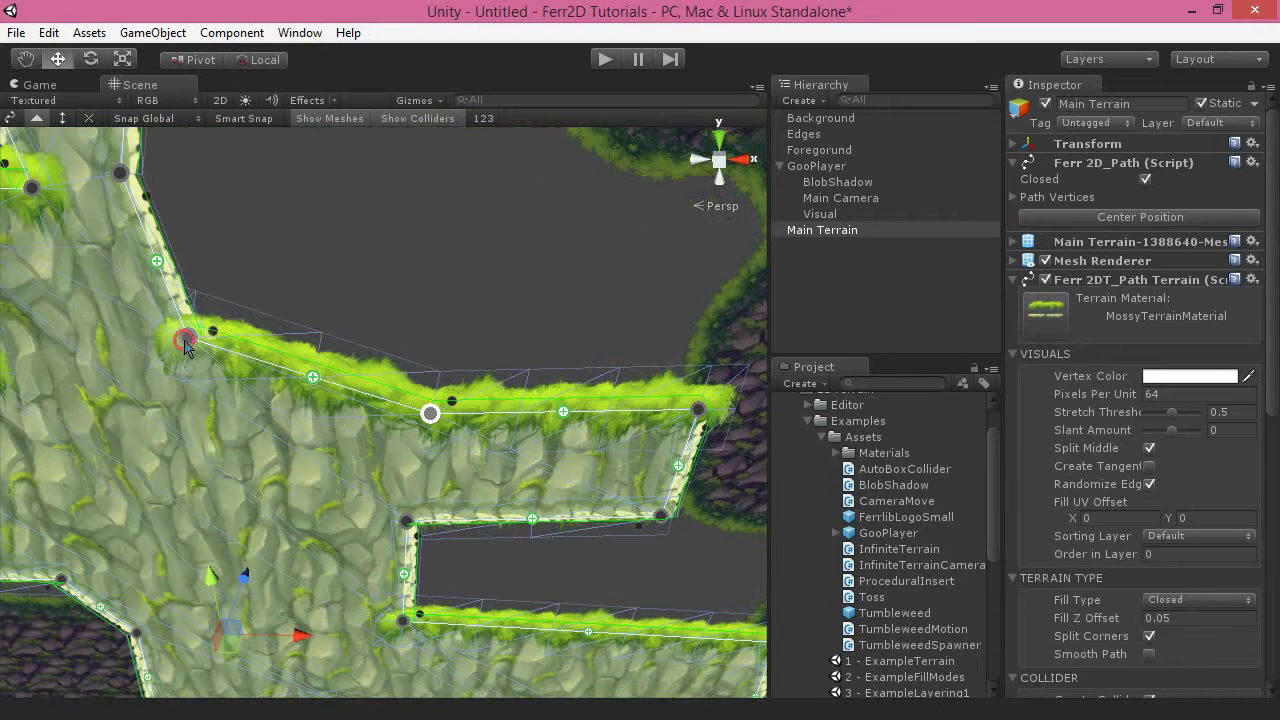
pyautogui.moveTo(185, 343); pyautogui.dragTo(203, 402)
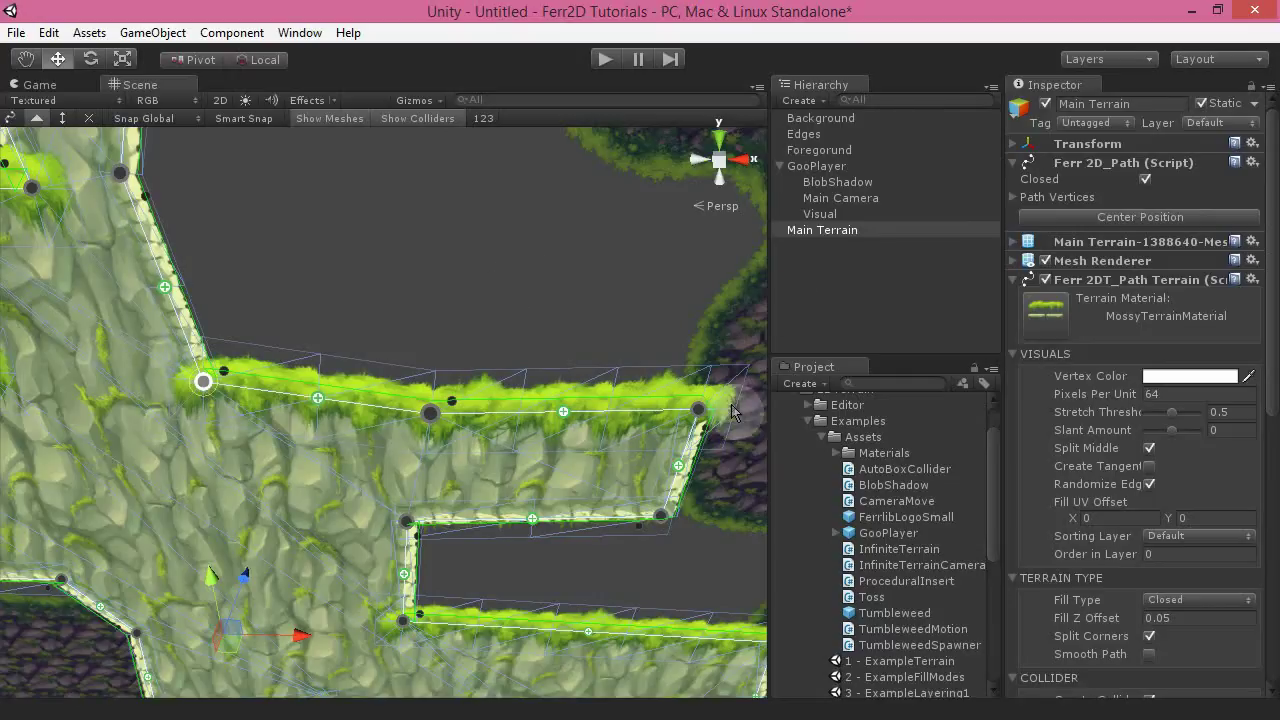
# Step: Disable Randomize Edge on the Main Terrain and hide the terrain meshes in the scene view
pyautogui.click(1146, 490)
pyautogui.moveTo(408, 342); pyautogui.dragTo(342, 306, button='right')
pyautogui.press('a')
pyautogui.moveTo(519, 378); pyautogui.dragTo(529, 357, button='right')
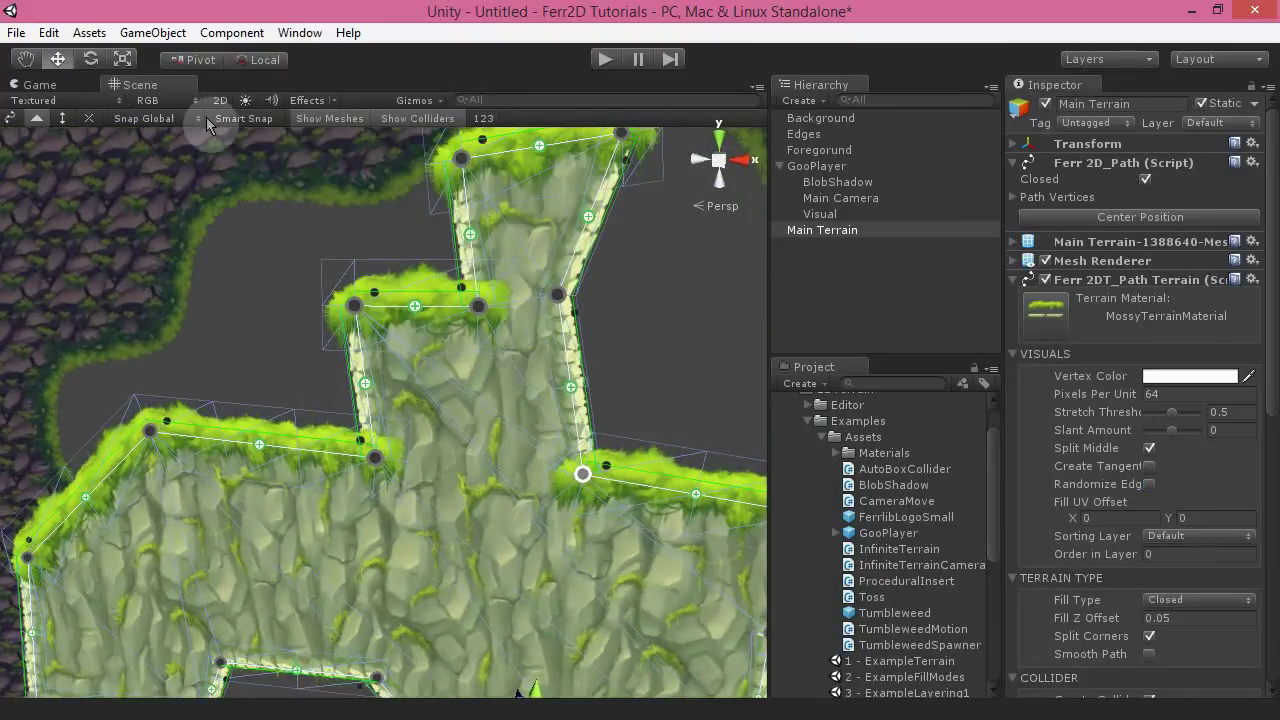
pyautogui.click(339, 118)
pyautogui.moveTo(357, 323); pyautogui.dragTo(455, 318, button='right')
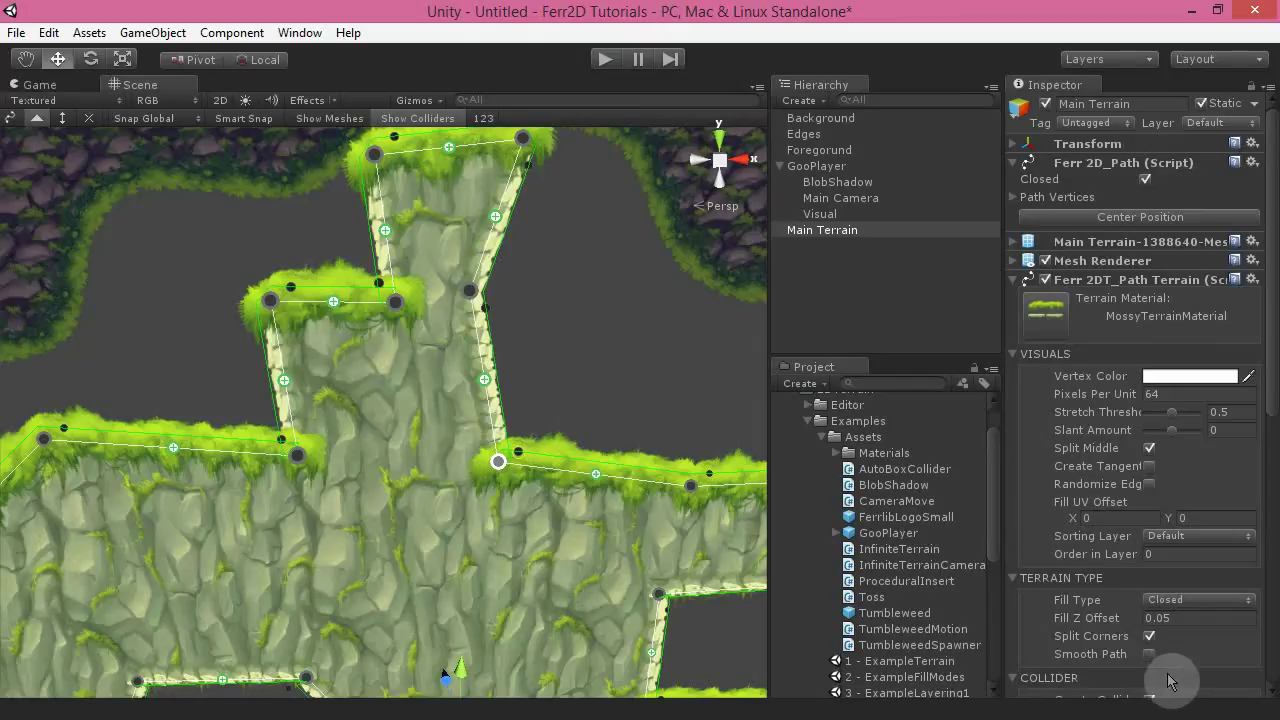
# Step: Try a Fill UV Offset of X -0.76 and Y -1.65 on the Main Terrain and reset both values to 0
pyautogui.moveTo(1070, 525); pyautogui.dragTo(1090, 600)
pyautogui.keyDown('alt'); pyautogui.moveTo(573, 423); pyautogui.dragTo(588, 362); pyautogui.keyUp('alt')
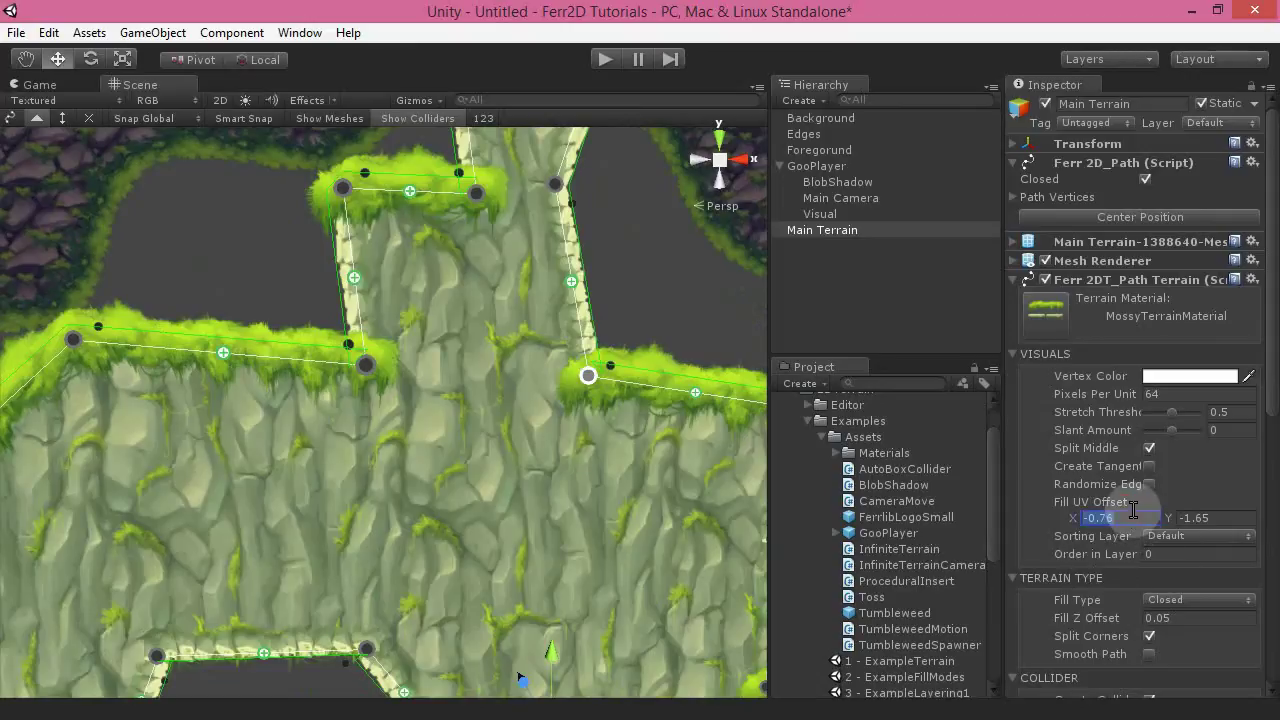
pyautogui.write('0')
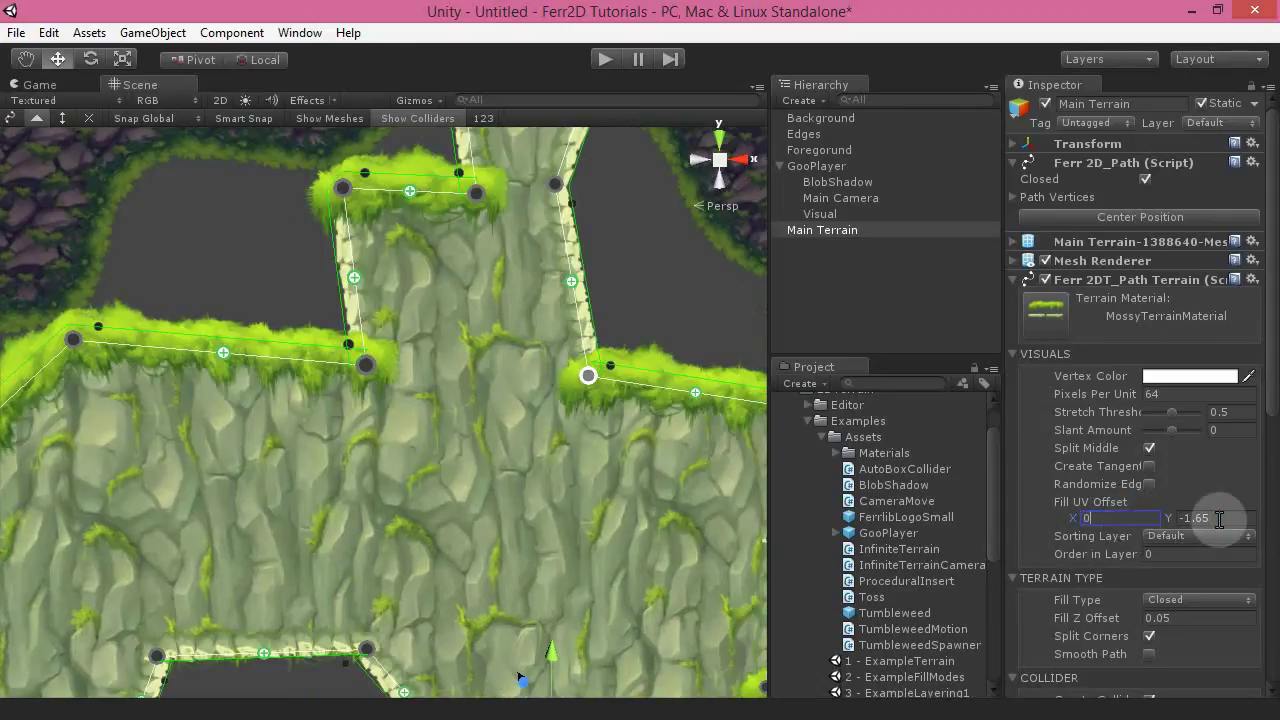
pyautogui.click(1215, 518)
pyautogui.write('0')
# Step: Examine the closed fill across the whole Main Terrain and review the available Fill Type options
pyautogui.moveTo(636, 266); pyautogui.dragTo(579, 322, button='right')
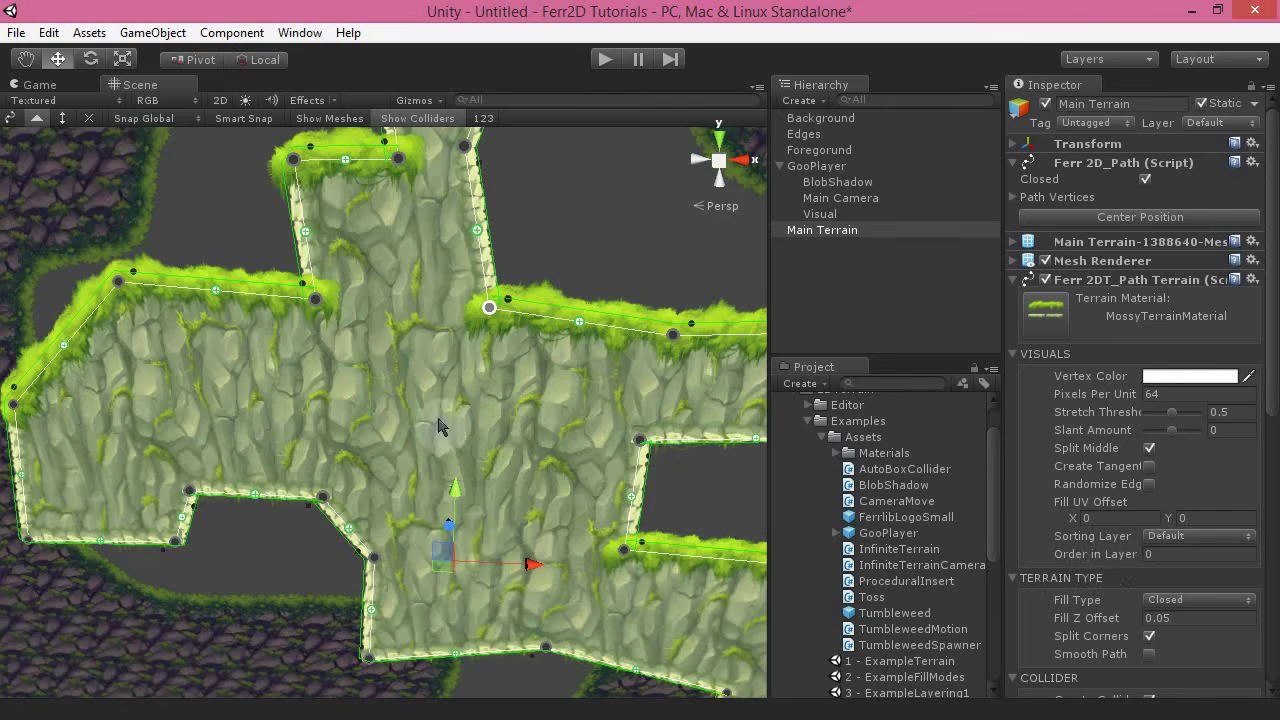
pyautogui.moveTo(486, 371); pyautogui.dragTo(508, 350, button='right')
pyautogui.press('s')
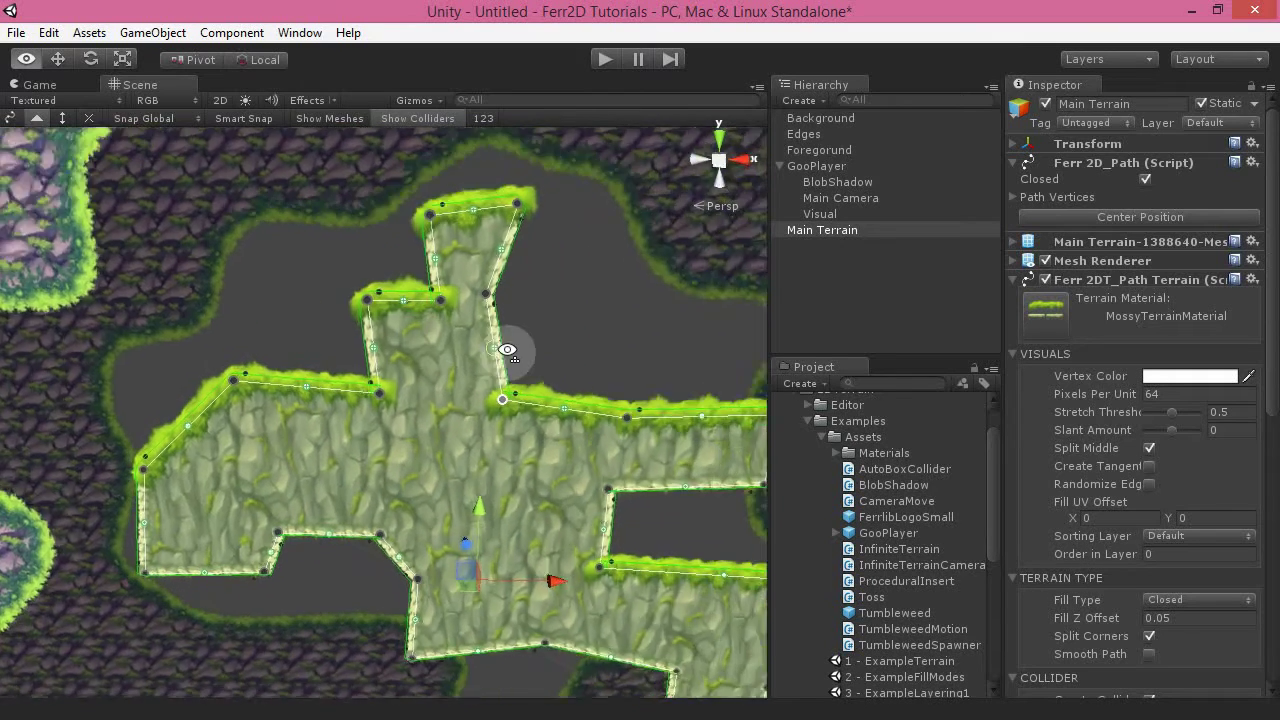
pyautogui.keyDown('alt'); pyautogui.moveTo(507, 350); pyautogui.dragTo(533, 335); pyautogui.keyUp('alt')
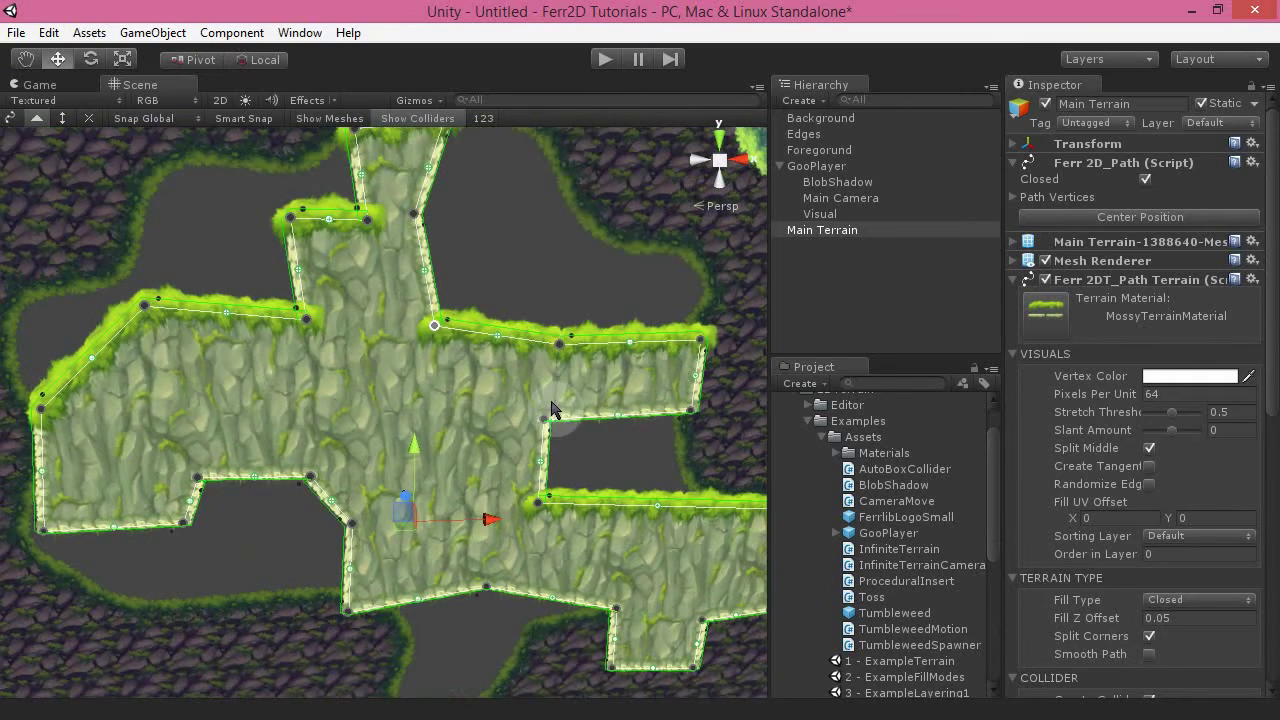
pyautogui.moveTo(569, 302); pyautogui.dragTo(535, 268, button='right')
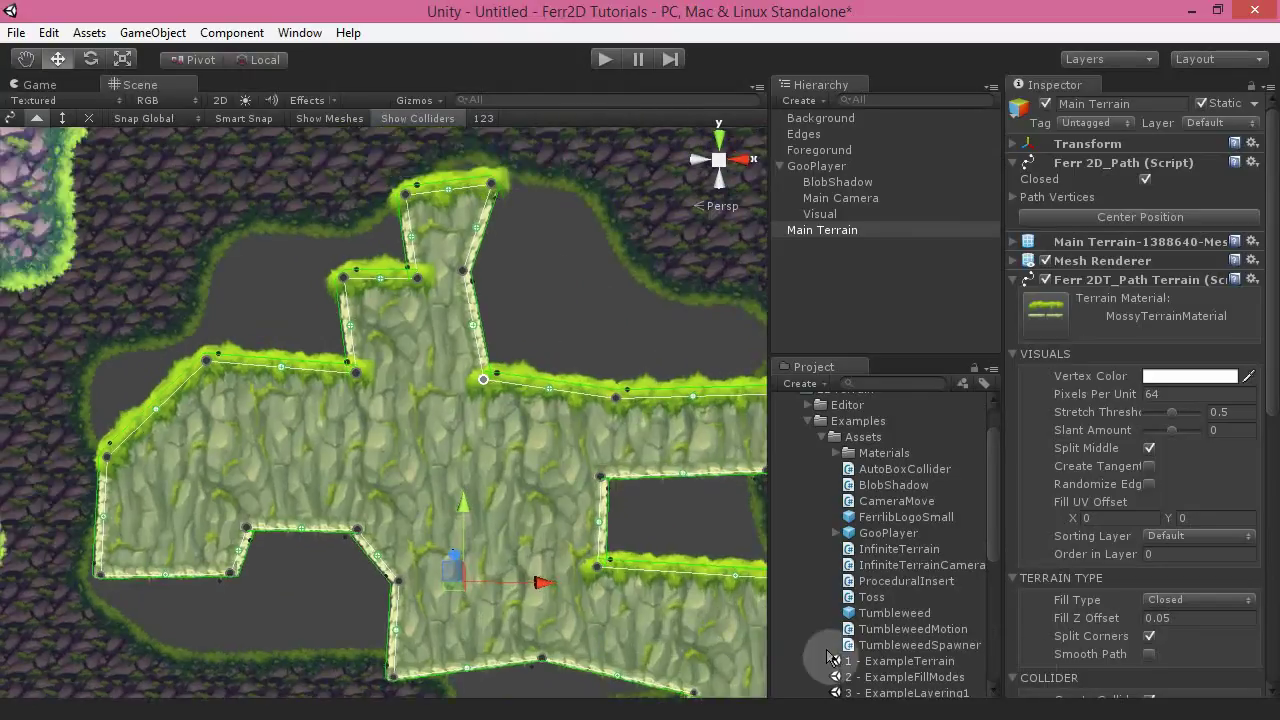
pyautogui.click(1200, 600)
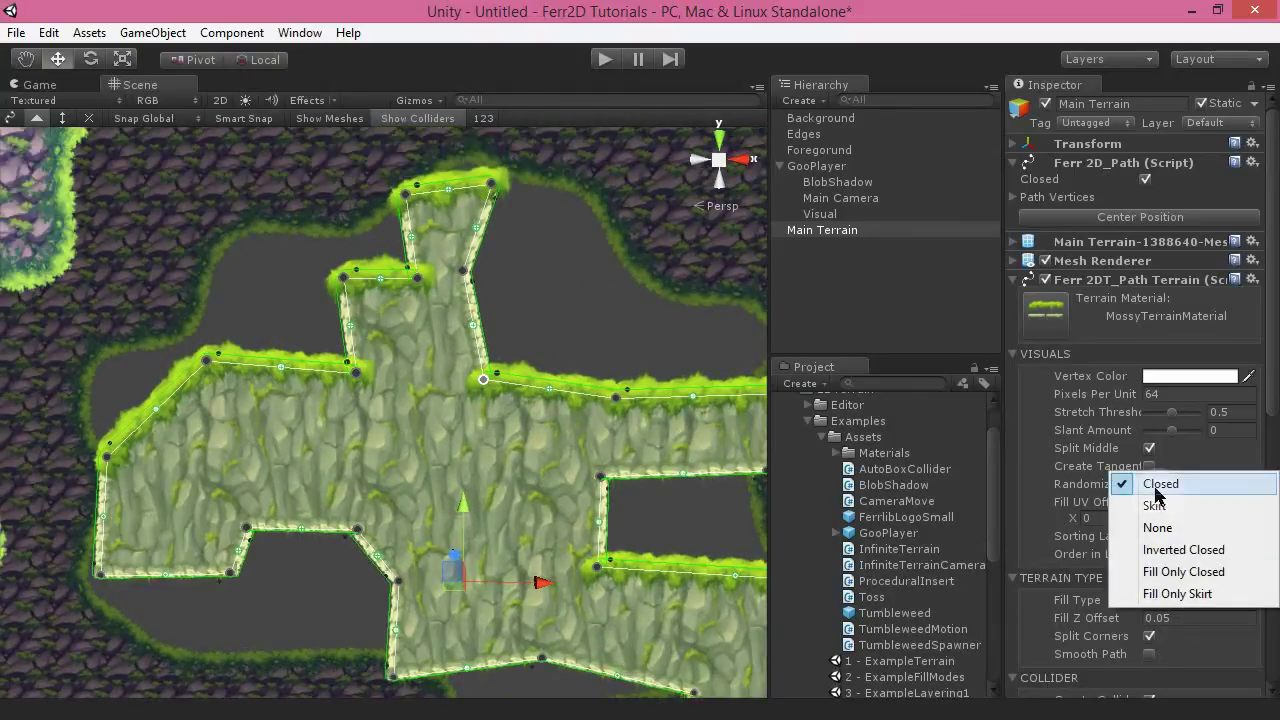
pyautogui.moveTo(577, 359); pyautogui.dragTo(595, 314, button='right')
pyautogui.press('w')
pyautogui.keyDown('alt'); pyautogui.moveTo(595, 313); pyautogui.dragTo(444, 362); pyautogui.keyUp('alt')
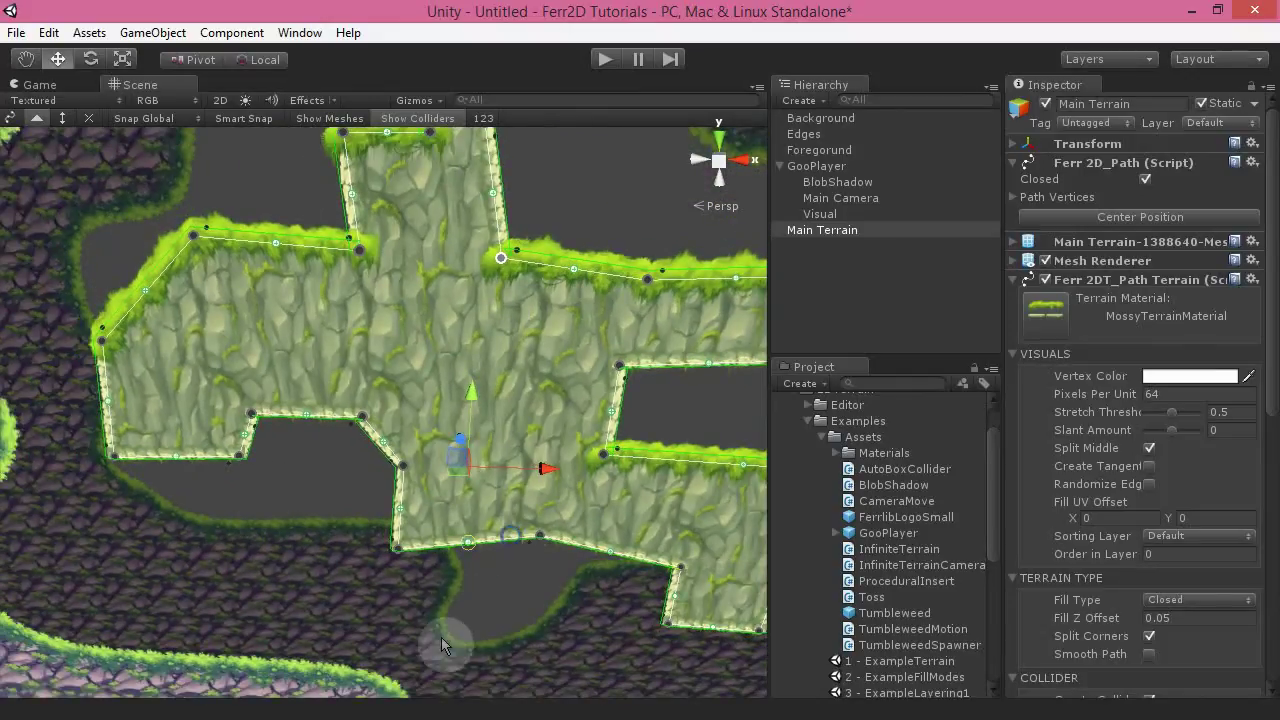
pyautogui.keyDown('alt'); pyautogui.moveTo(502, 615); pyautogui.dragTo(480, 458); pyautogui.keyUp('alt')
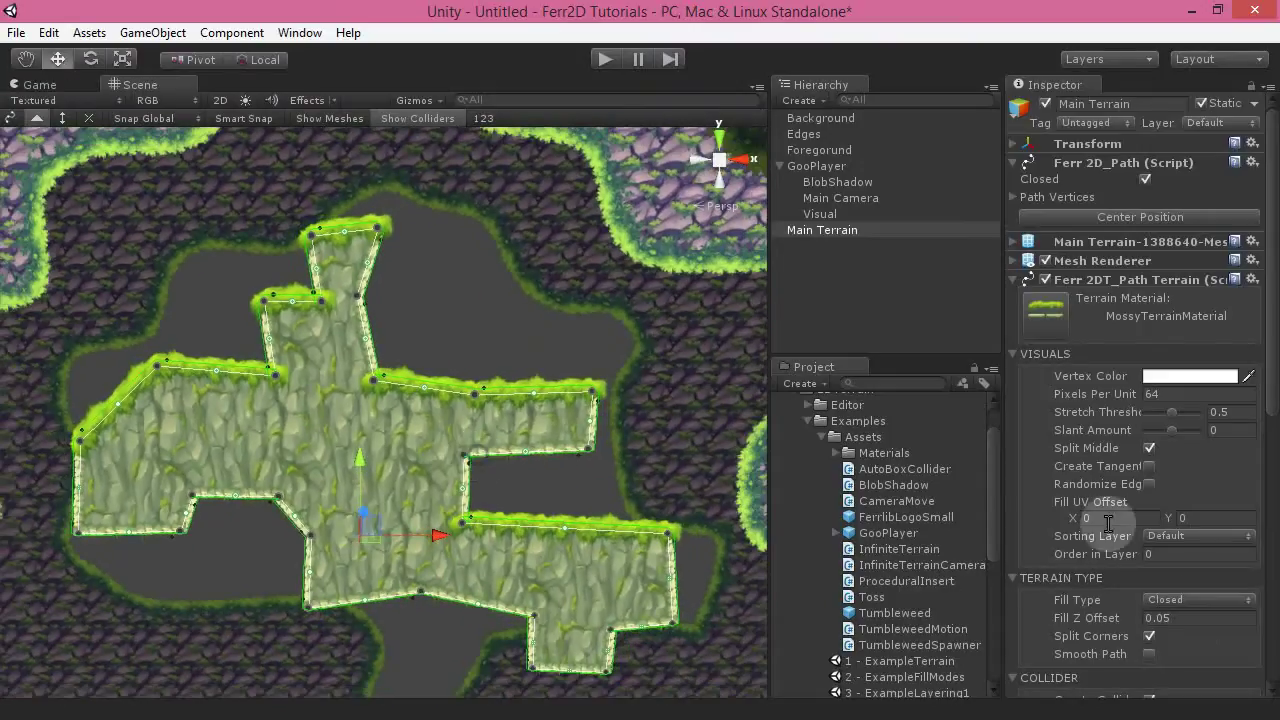
pyautogui.click(1222, 605)
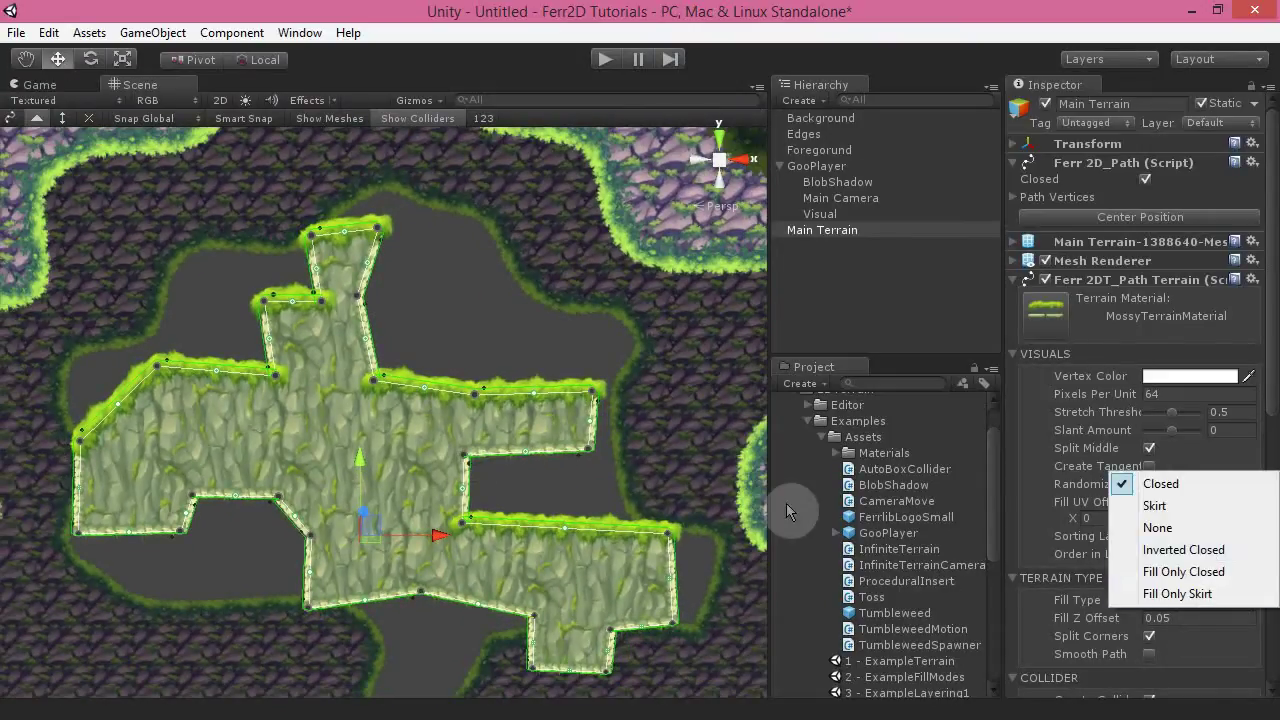
pyautogui.rightClick(494, 328)
# Step: Select the Foregorund terrain and examine how its Inverted Closed fill relates to the outline path
pyautogui.click(468, 333)
pyautogui.moveTo(469, 298); pyautogui.dragTo(475, 263, button='right')
pyautogui.press('s')
pyautogui.click(406, 270)
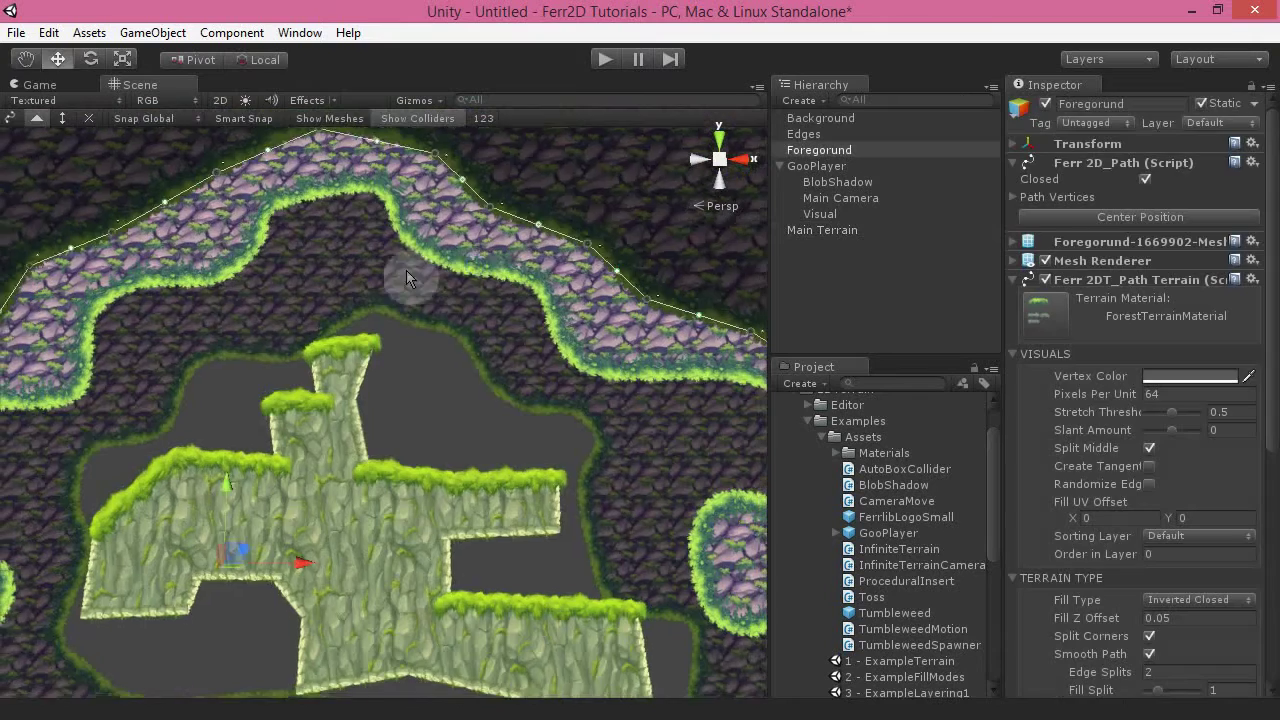
pyautogui.press('s')
pyautogui.moveTo(412, 336); pyautogui.dragTo(497, 410, button='right')
pyautogui.press('s')
pyautogui.press('w')
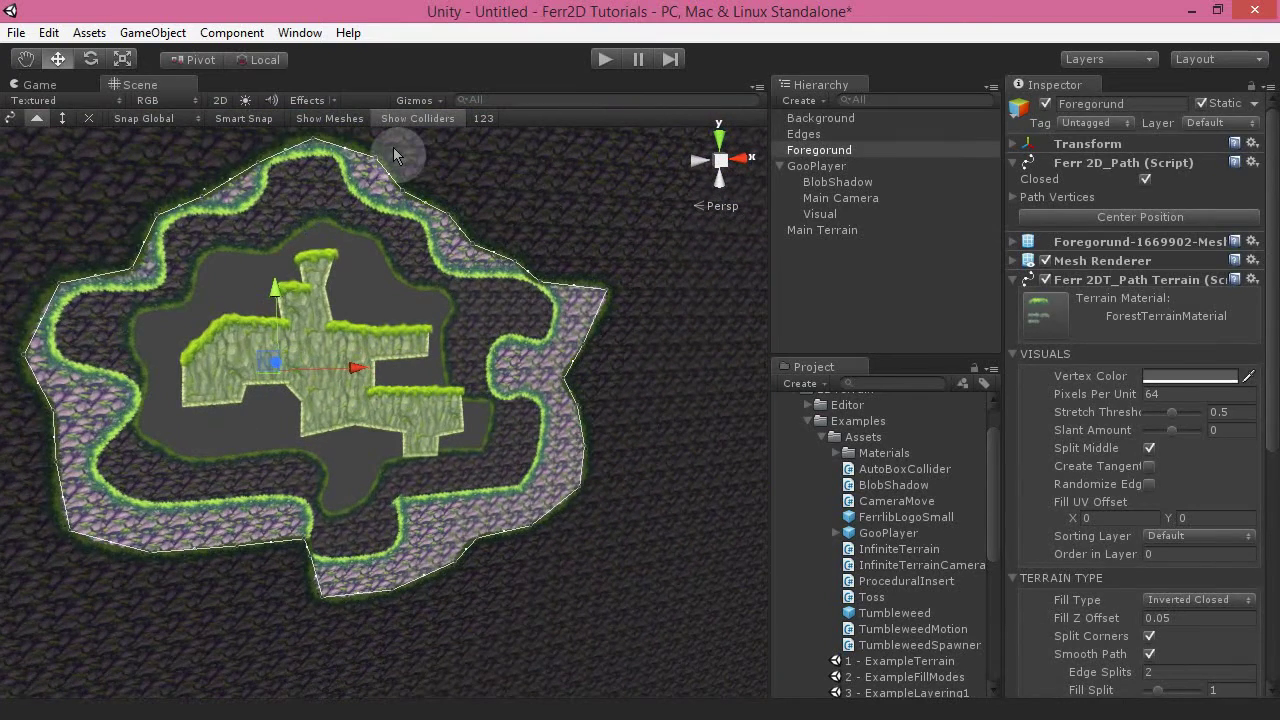
pyautogui.keyDown('alt'); pyautogui.moveTo(423, 314); pyautogui.dragTo(311, 340); pyautogui.keyUp('alt')
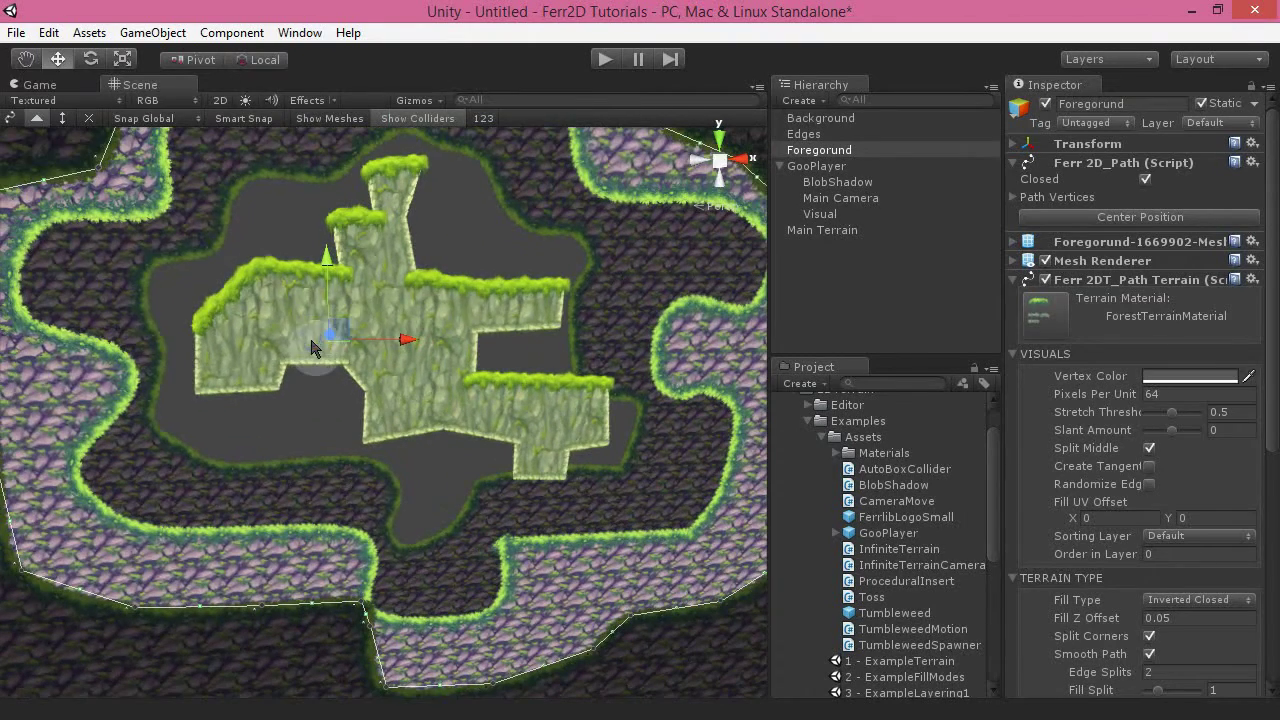
pyautogui.keyDown('alt'); pyautogui.moveTo(476, 213); pyautogui.dragTo(426, 276); pyautogui.keyUp('alt')
# Step: Set the Main Terrain's Fill Type to Fill Only Closed and view the terrain deselected
pyautogui.click(610, 428)
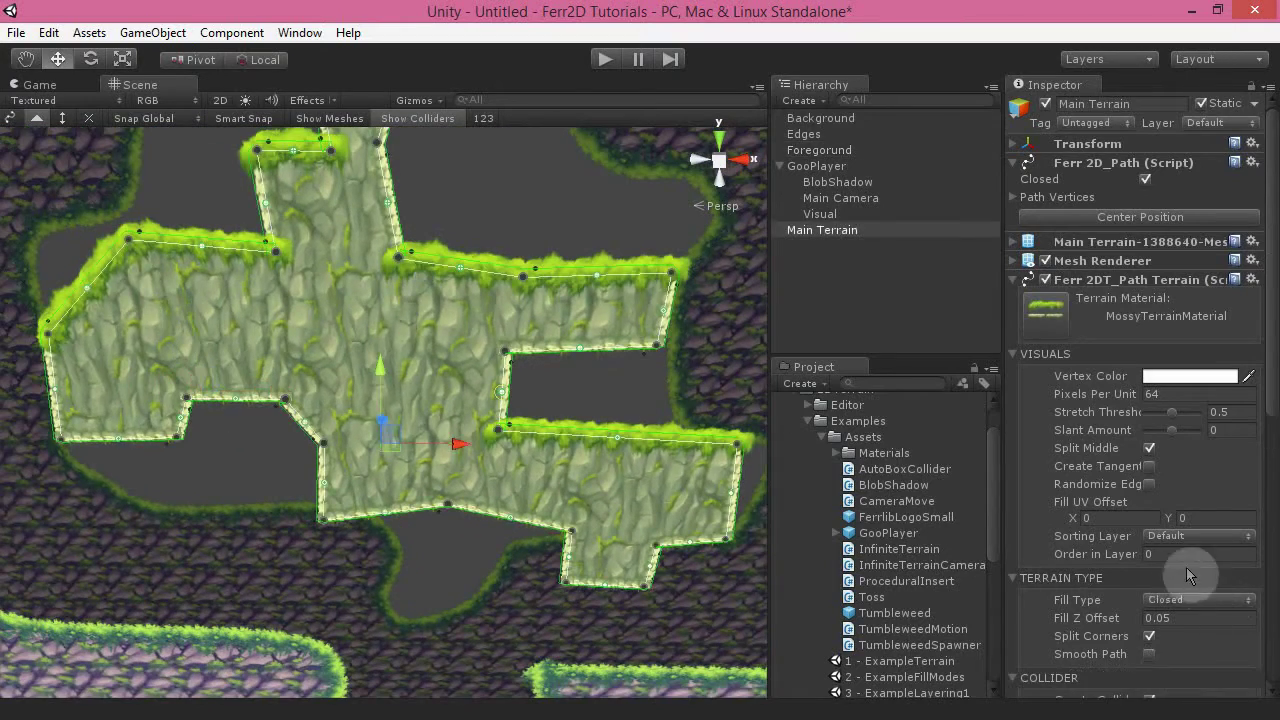
pyautogui.click(1160, 603)
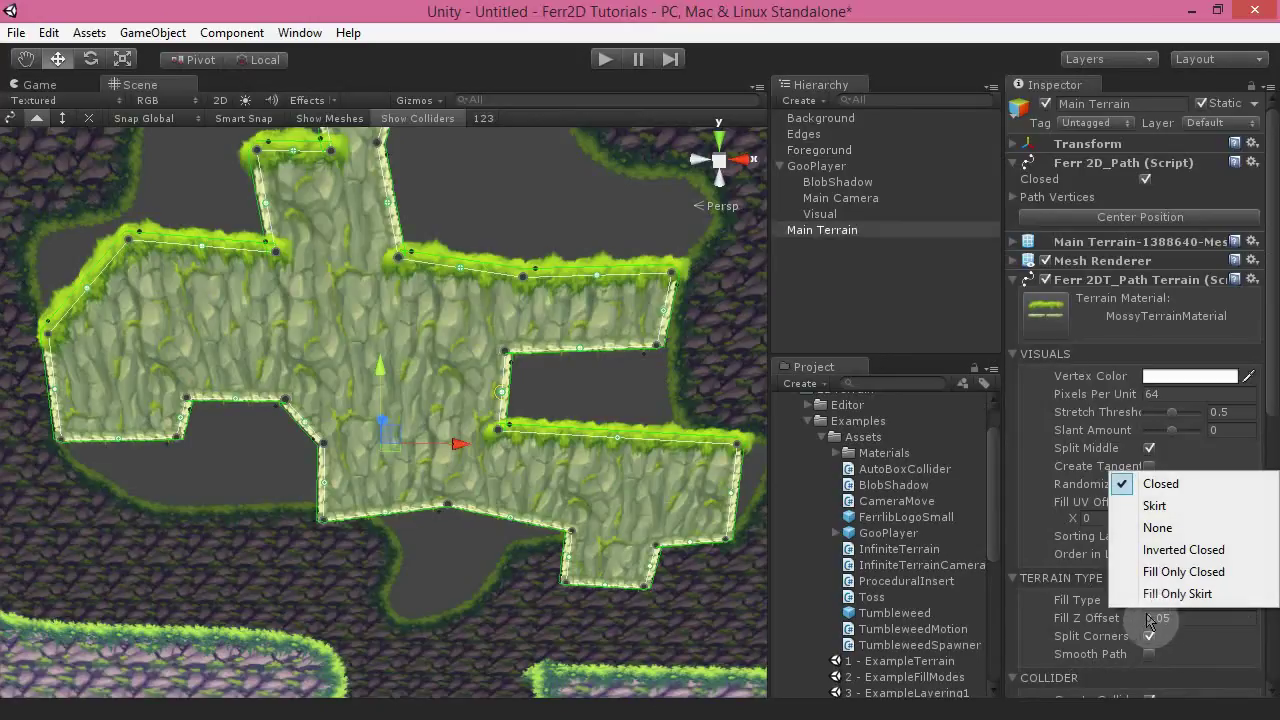
pyautogui.click(1197, 580)
pyautogui.click(480, 186)
pyautogui.keyDown('alt'); pyautogui.moveTo(480, 186); pyautogui.dragTo(486, 243); pyautogui.keyUp('alt')
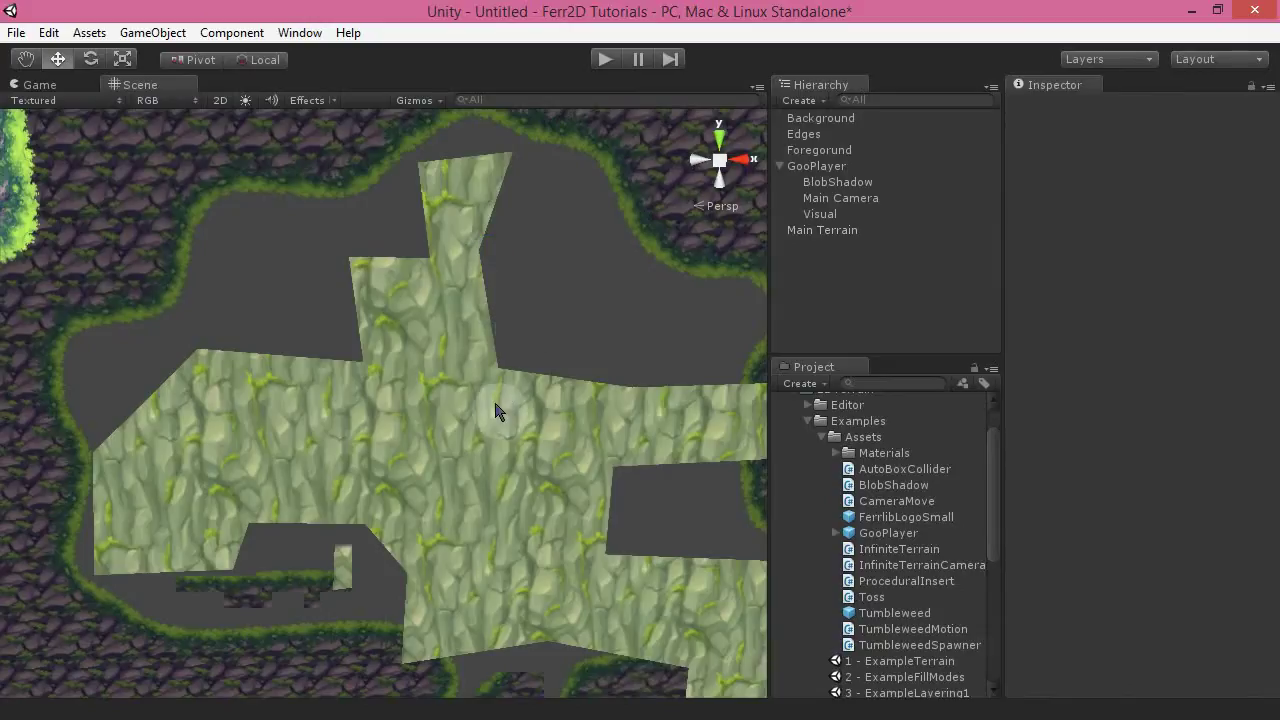
pyautogui.keyDown('alt'); pyautogui.moveTo(514, 512); pyautogui.dragTo(481, 469); pyautogui.keyUp('alt')
# Step: Reselect the Main Terrain and return its Fill Type to Closed
pyautogui.click(481, 469)
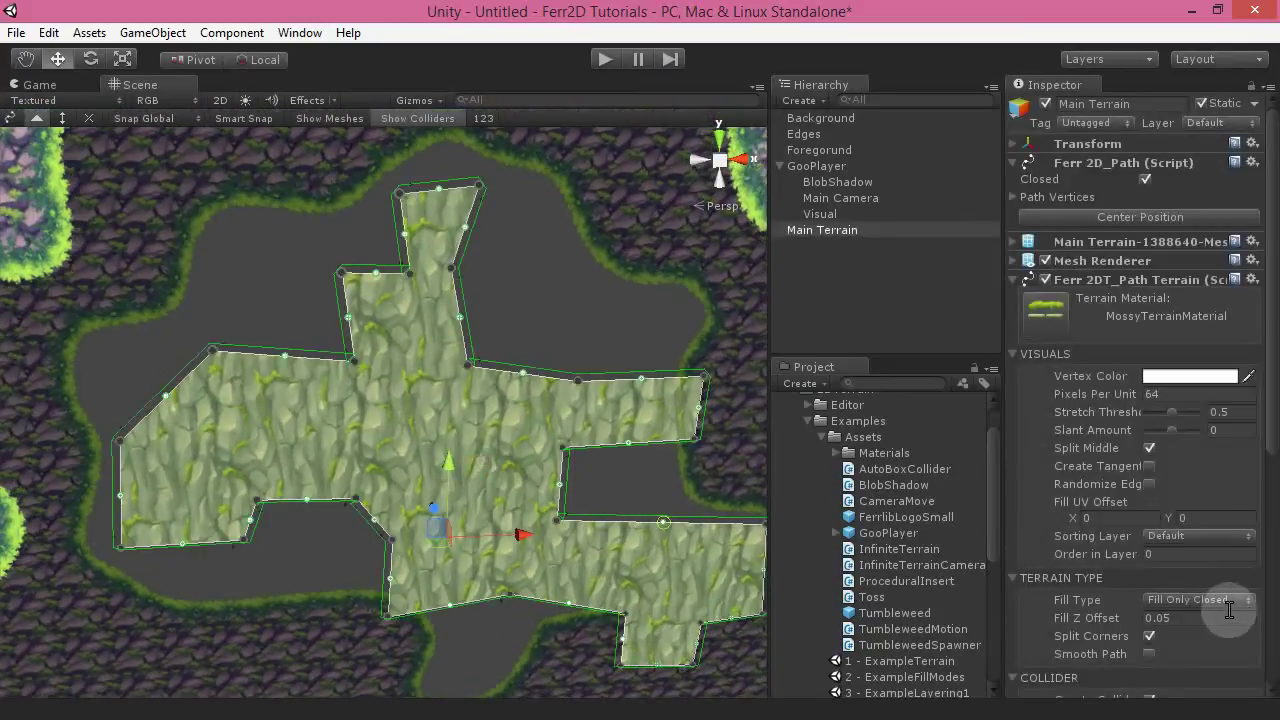
pyautogui.click(1236, 600)
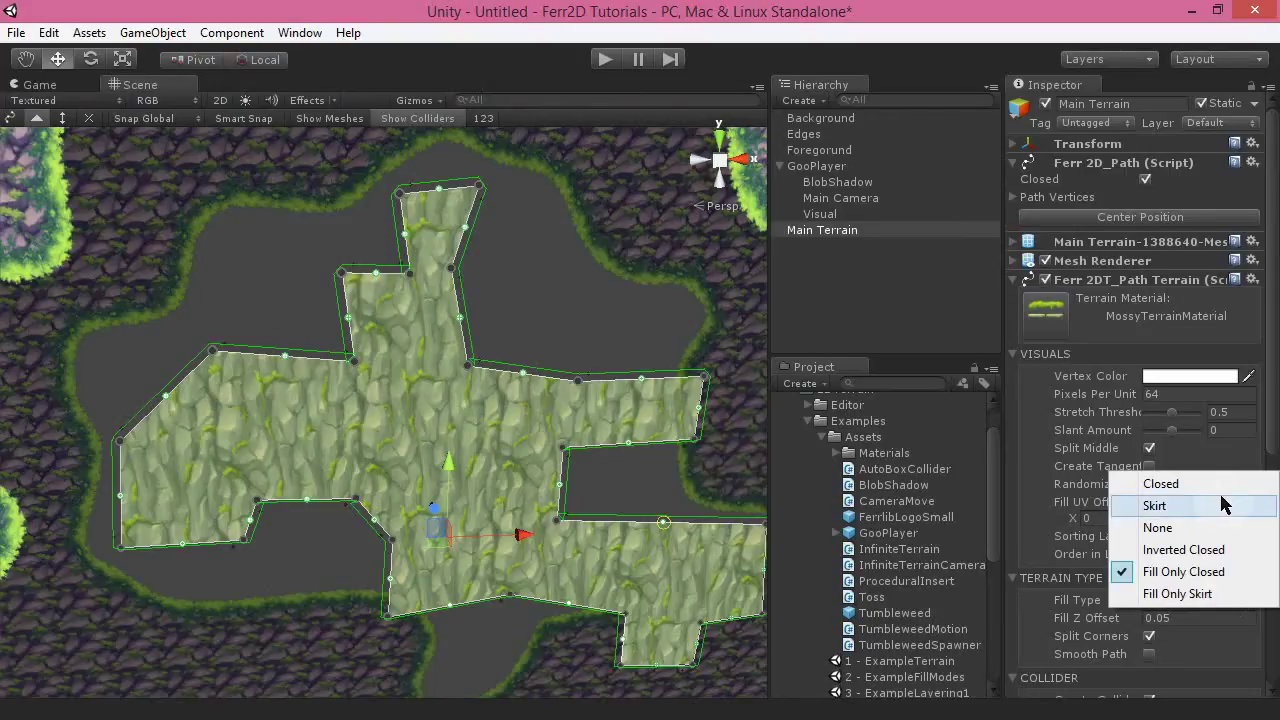
pyautogui.click(580, 329)
pyautogui.click(568, 492)
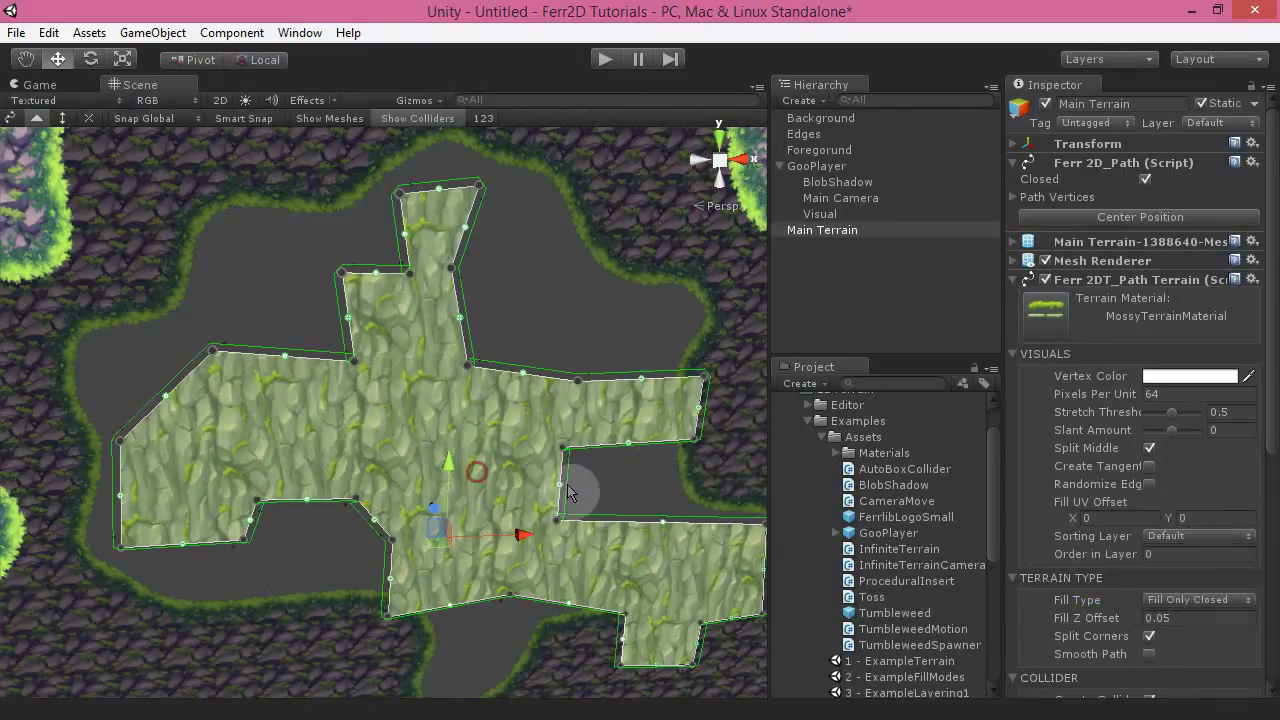
pyautogui.click(1199, 602)
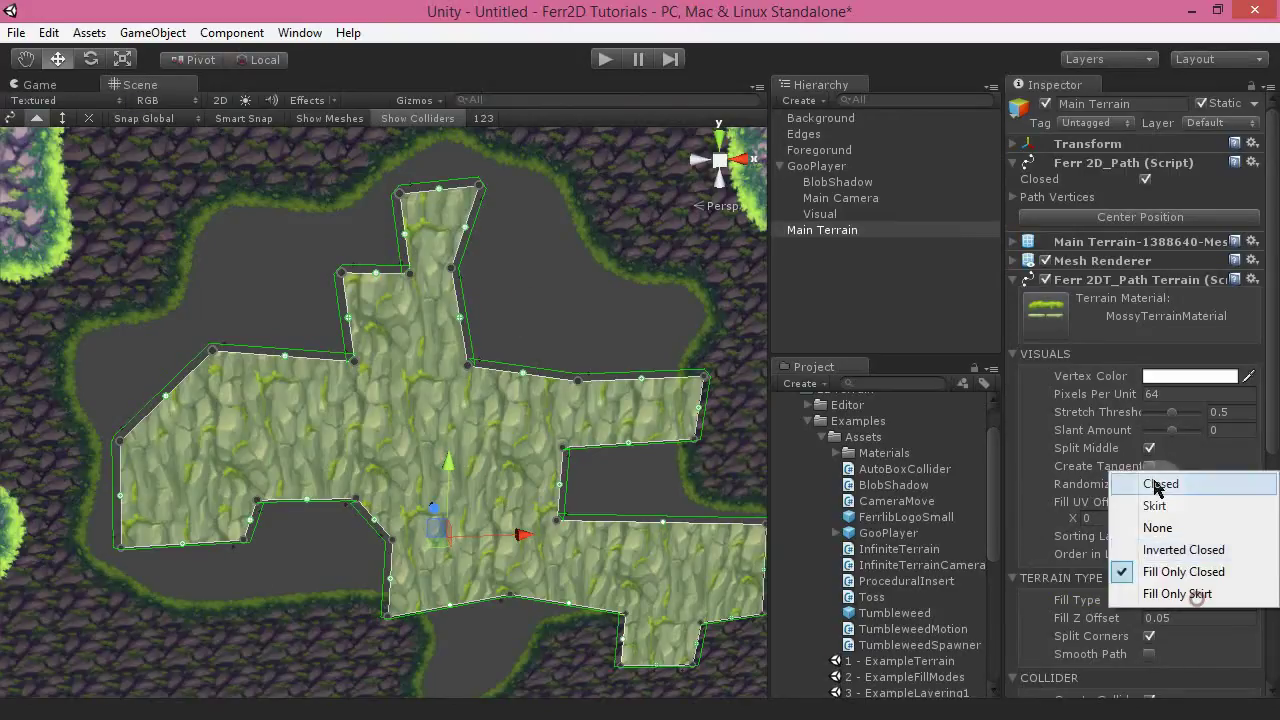
pyautogui.click(1160, 484)
pyautogui.keyDown('alt'); pyautogui.moveTo(541, 279); pyautogui.dragTo(620, 297); pyautogui.keyUp('alt')
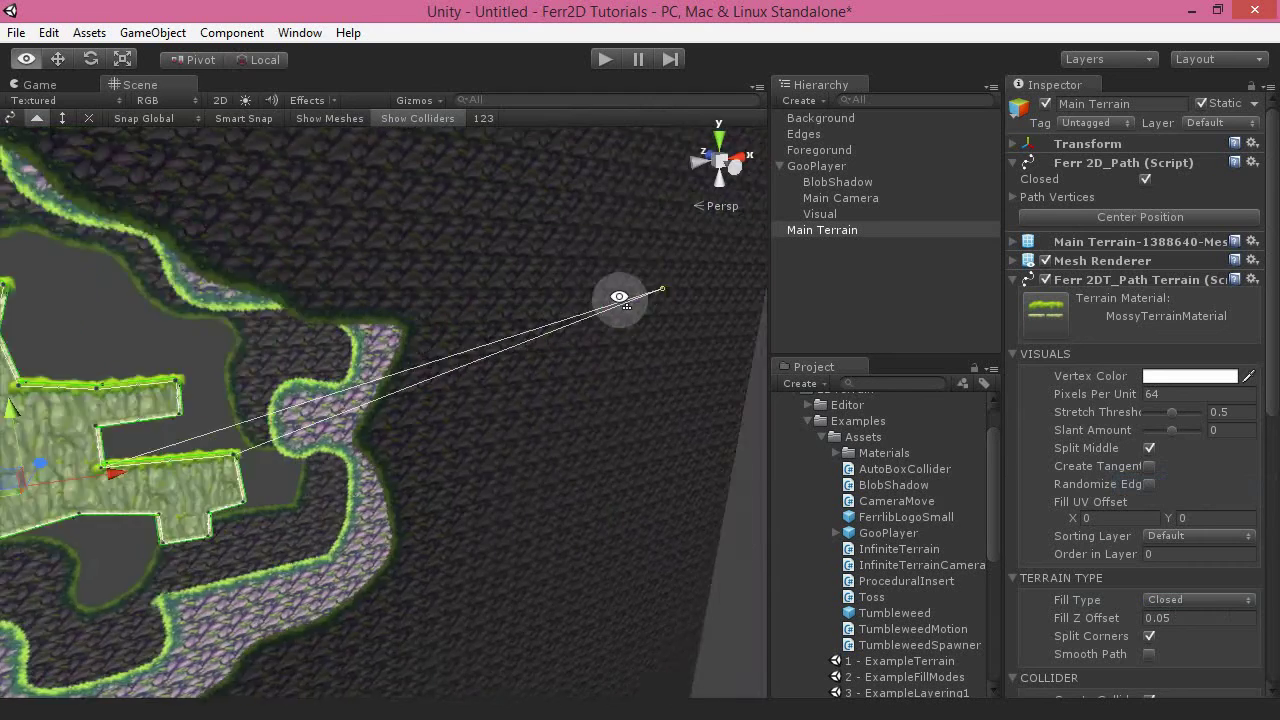
# Step: Create a new terrain with the MossyTerrainMaterial in the open cave area beside the Main Terrain's rock pillar
pyautogui.moveTo(619, 297); pyautogui.dragTo(496, 247, button='right')
pyautogui.press('w')
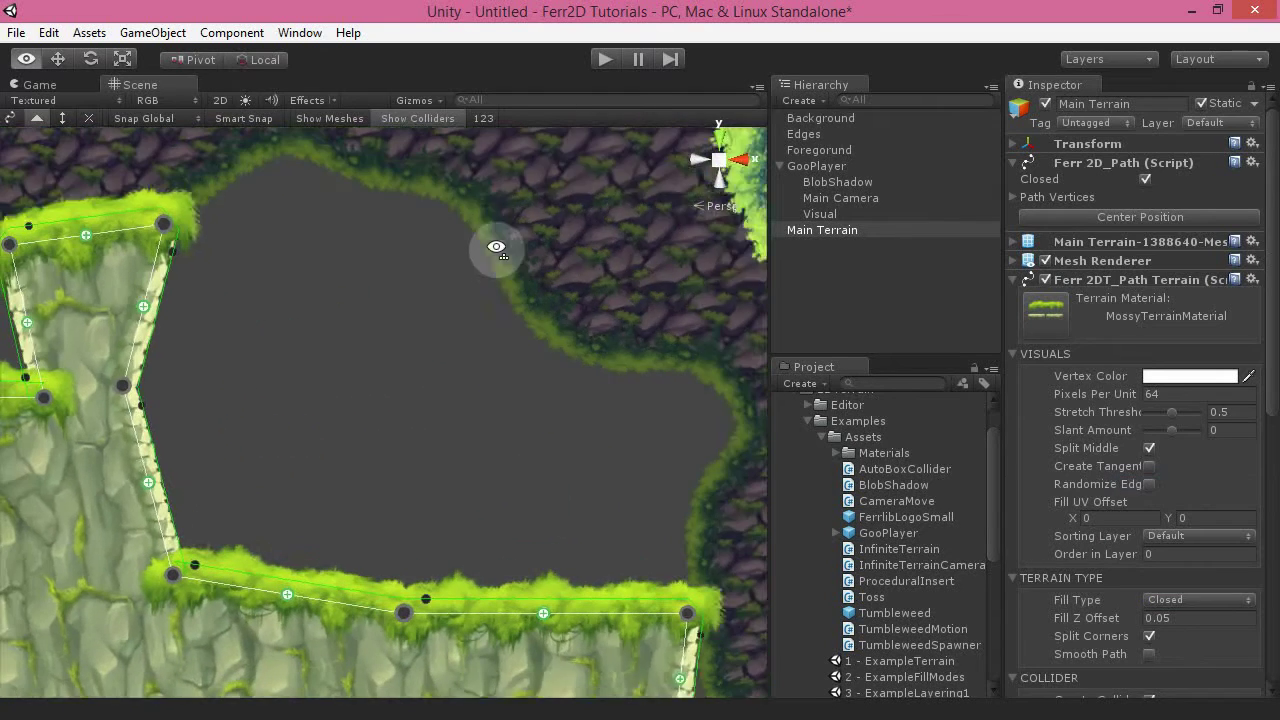
pyautogui.press('s')
pyautogui.hotkey('ctrl', 't')
pyautogui.scroll(-2, 490, 410)
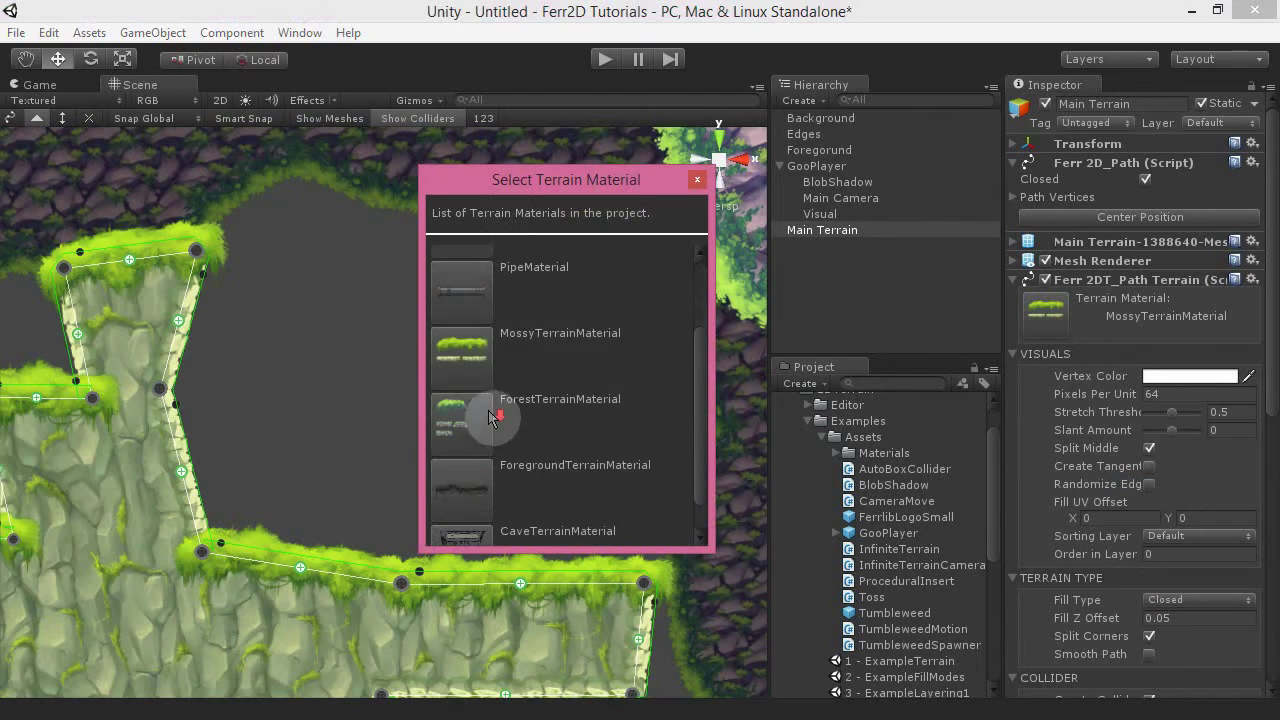
pyautogui.scroll(2, 452, 369)
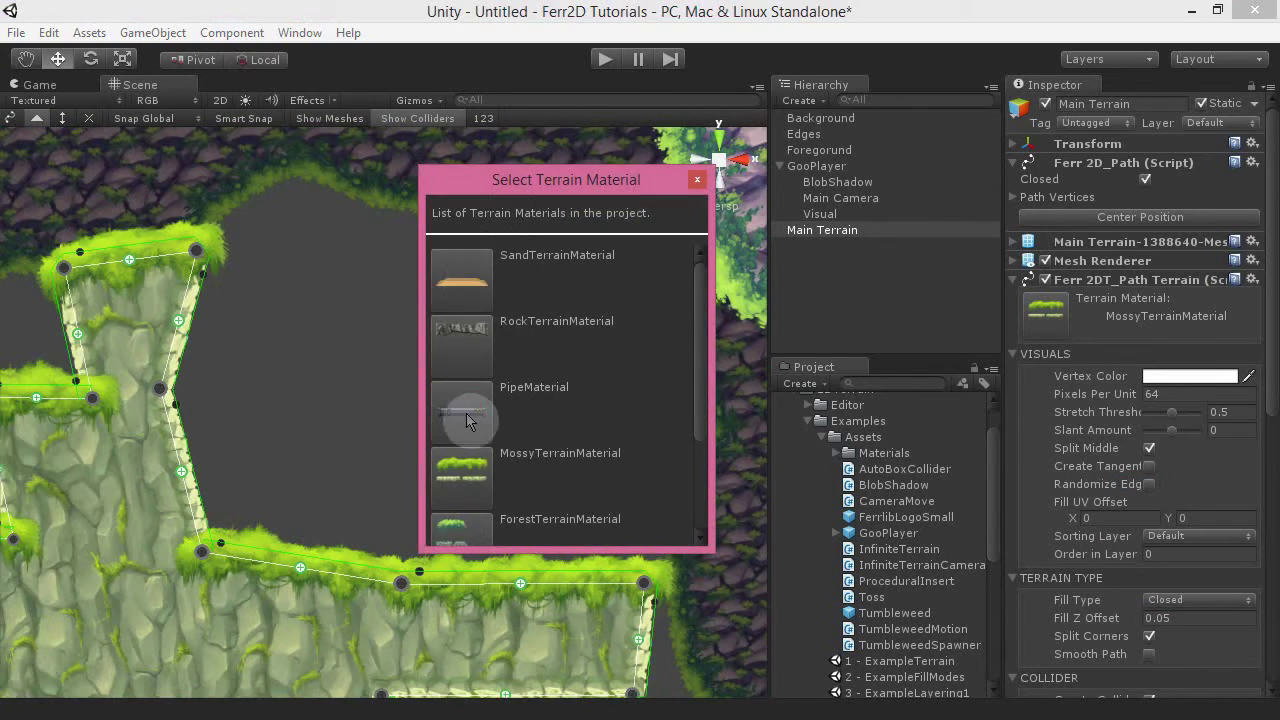
pyautogui.scroll(-1, 466, 420)
pyautogui.click(462, 405)
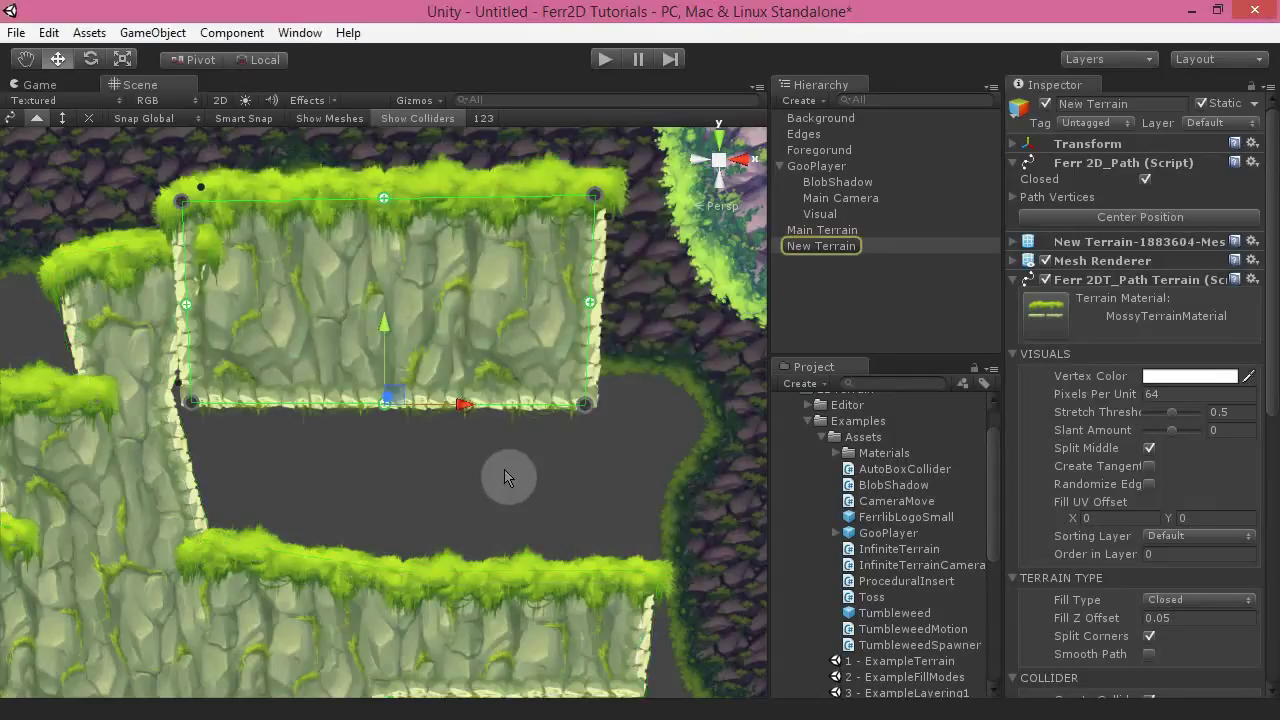
# Step: Set the new terrain's Fill Type to Skirt and spread its four path points into an open line along the upper surface
pyautogui.click(1192, 600)
pyautogui.click(1163, 510)
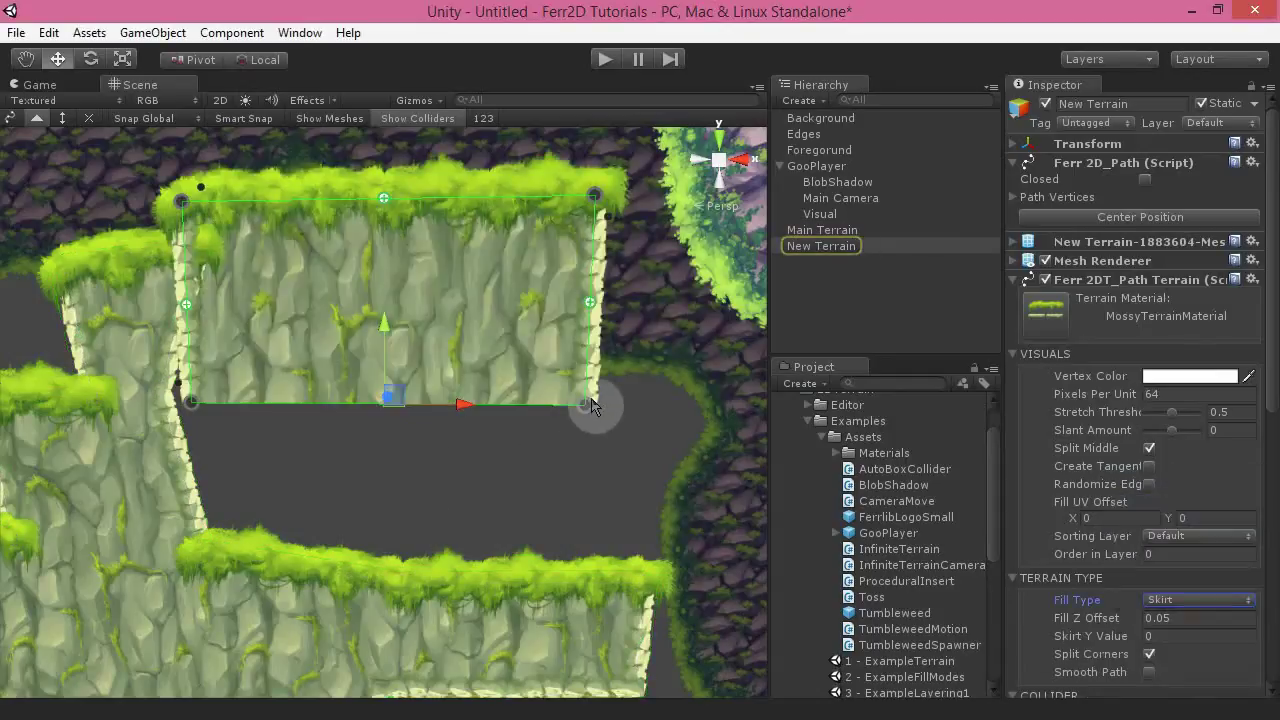
pyautogui.moveTo(585, 420); pyautogui.dragTo(717, 313)
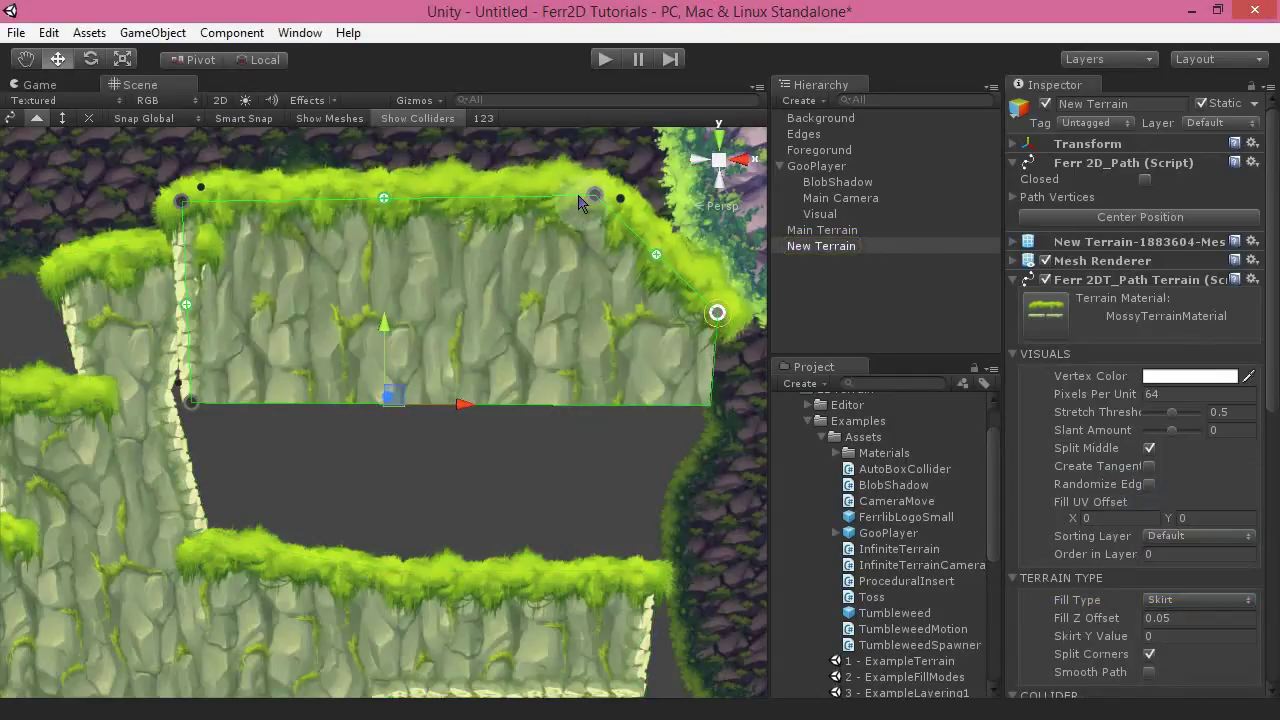
pyautogui.moveTo(595, 195); pyautogui.dragTo(550, 192)
pyautogui.moveTo(181, 201); pyautogui.dragTo(267, 204)
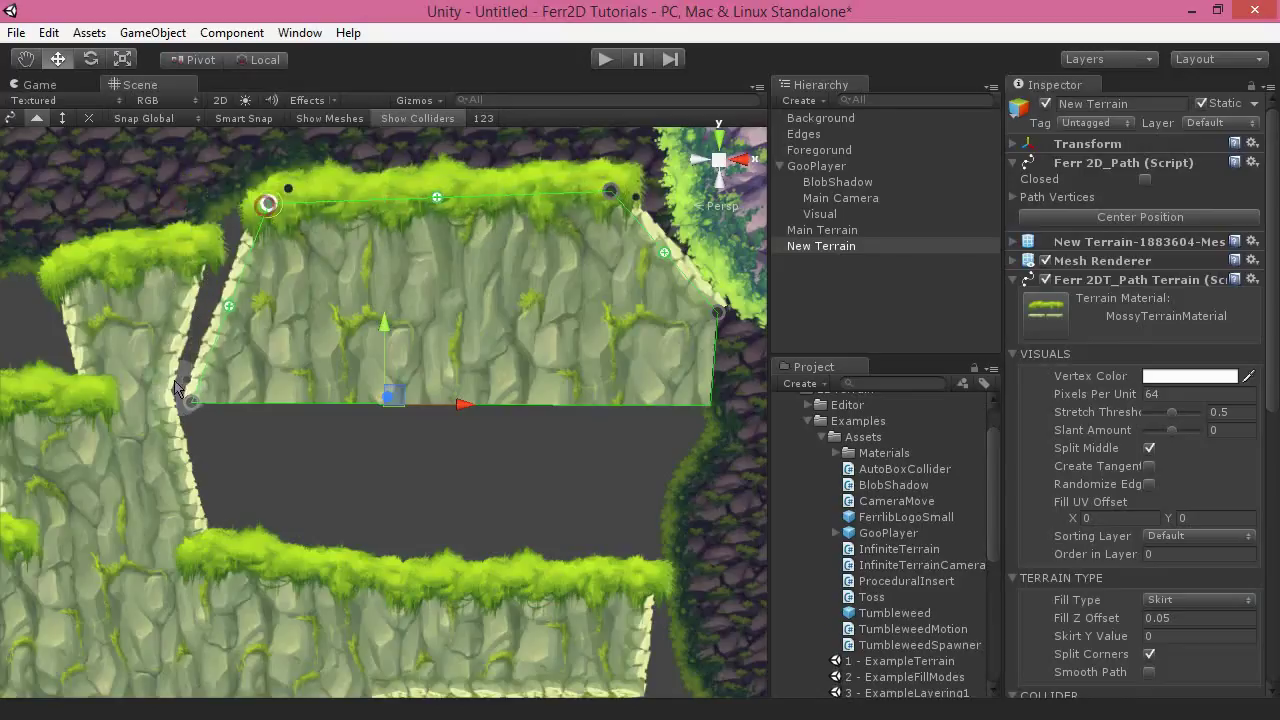
pyautogui.moveTo(185, 405); pyautogui.dragTo(160, 172)
pyautogui.moveTo(721, 310); pyautogui.dragTo(712, 212)
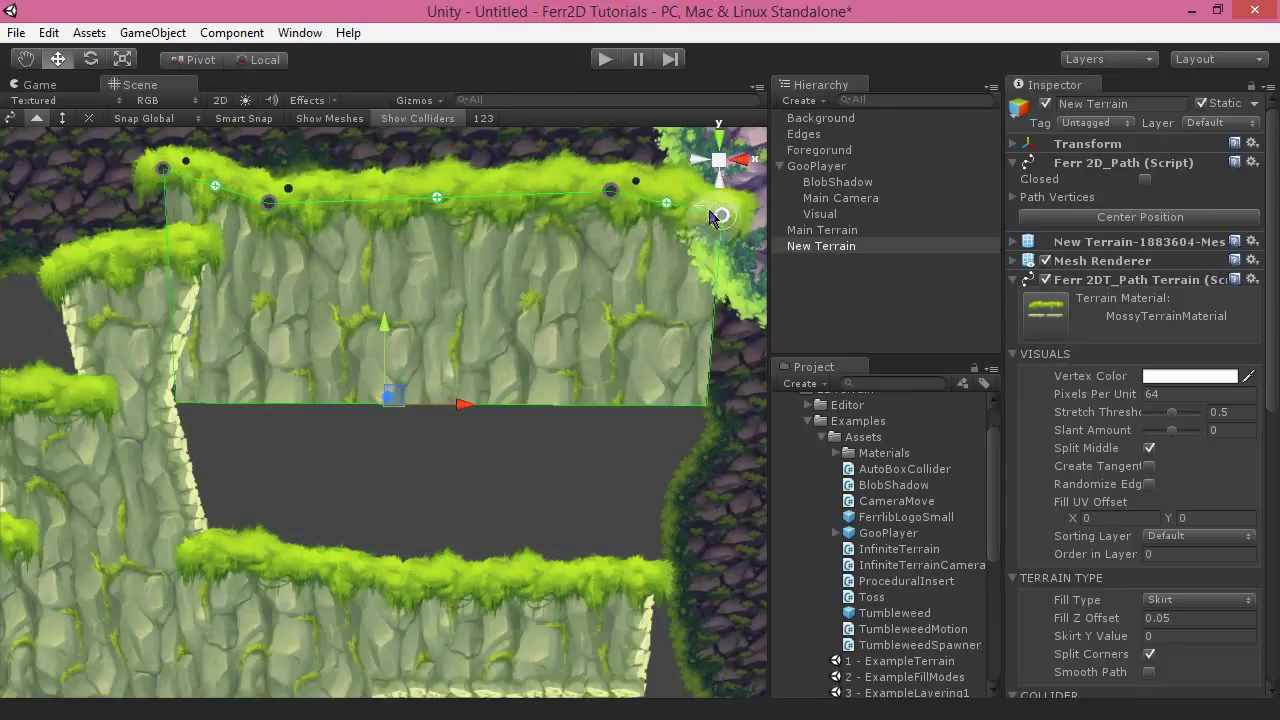
# Step: Deactivate the Edges and Main Terrain objects to clear the area around the new terrain
pyautogui.press('s')
pyautogui.moveTo(548, 440); pyautogui.dragTo(581, 421, button='right')
pyautogui.click(620, 263)
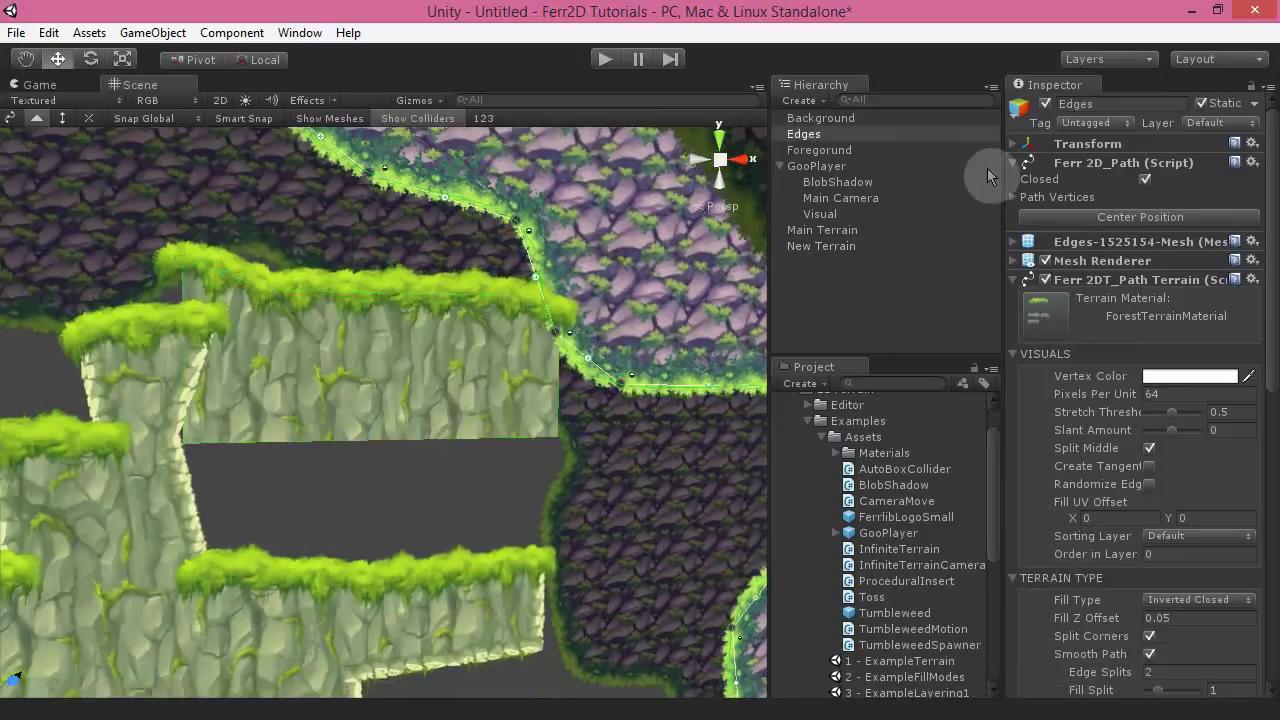
pyautogui.click(1045, 103)
pyautogui.click(260, 623)
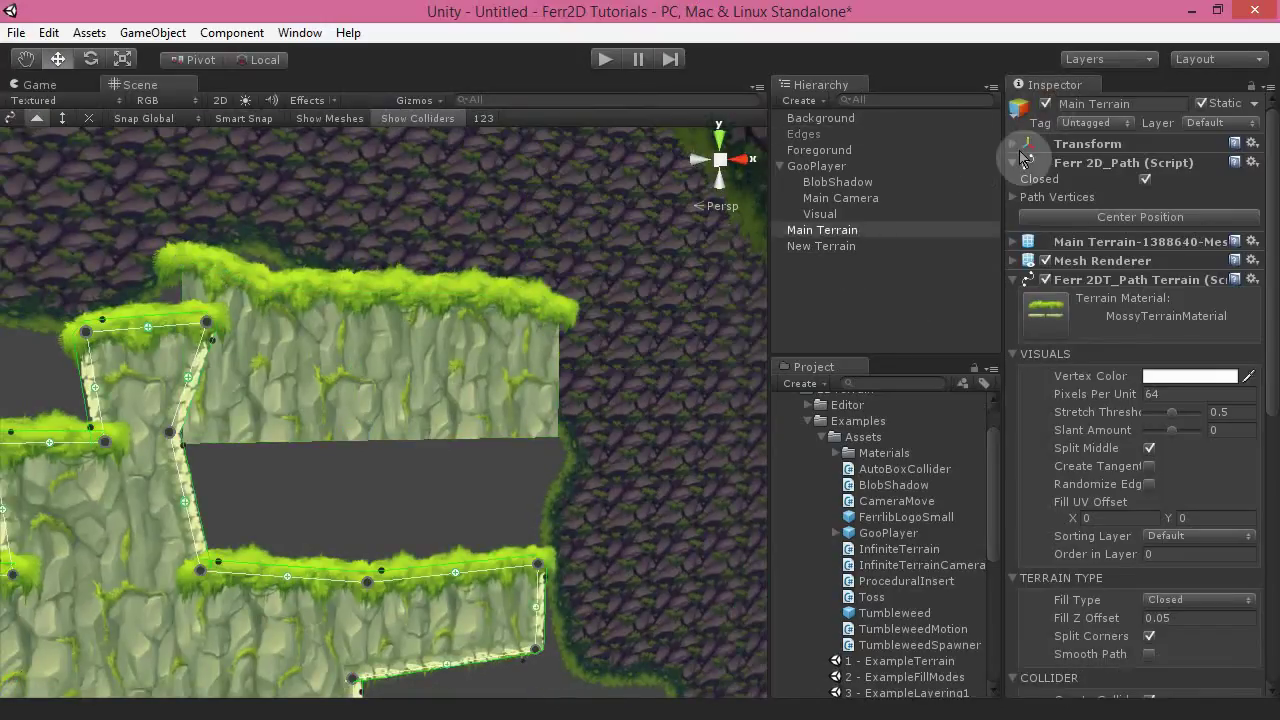
pyautogui.click(1045, 104)
# Step: Select the new terrain and reshape its skirt surface by moving both end points outward and raising an inner point
pyautogui.click(305, 372)
pyautogui.moveTo(187, 259); pyautogui.dragTo(70, 248)
pyautogui.moveTo(268, 355); pyautogui.dragTo(241, 337, button='right')
pyautogui.press('a')
pyautogui.press('s')
pyautogui.moveTo(723, 317); pyautogui.dragTo(752, 262)
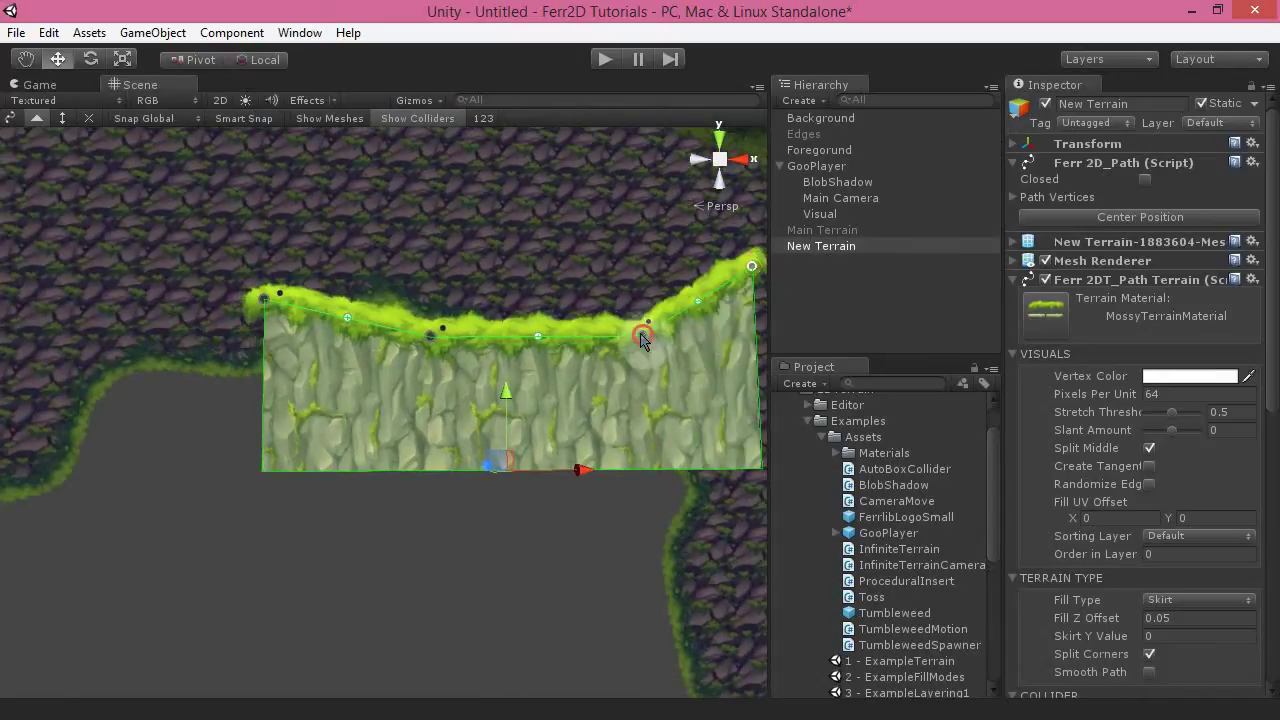
pyautogui.moveTo(641, 339); pyautogui.dragTo(608, 304)
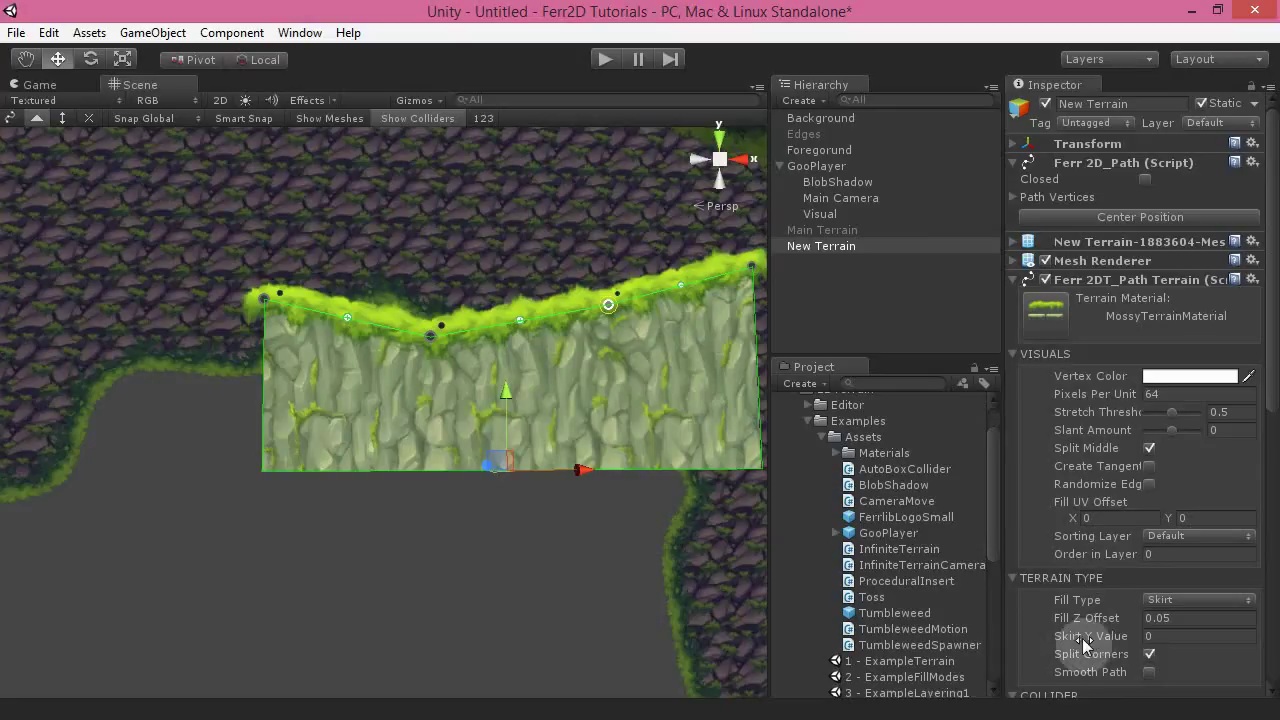
# Step: Set the Skirt Y Value to 0.57 and extend the path's left end with two points, the inner one raised into a peak
pyautogui.moveTo(1085, 643)
pyautogui.mouseDown()
pyautogui.moveTo(1148, 643)
pyautogui.moveTo(823, 660)
pyautogui.moveTo(1150, 652)
pyautogui.moveTo(1110, 643)
pyautogui.mouseUp()
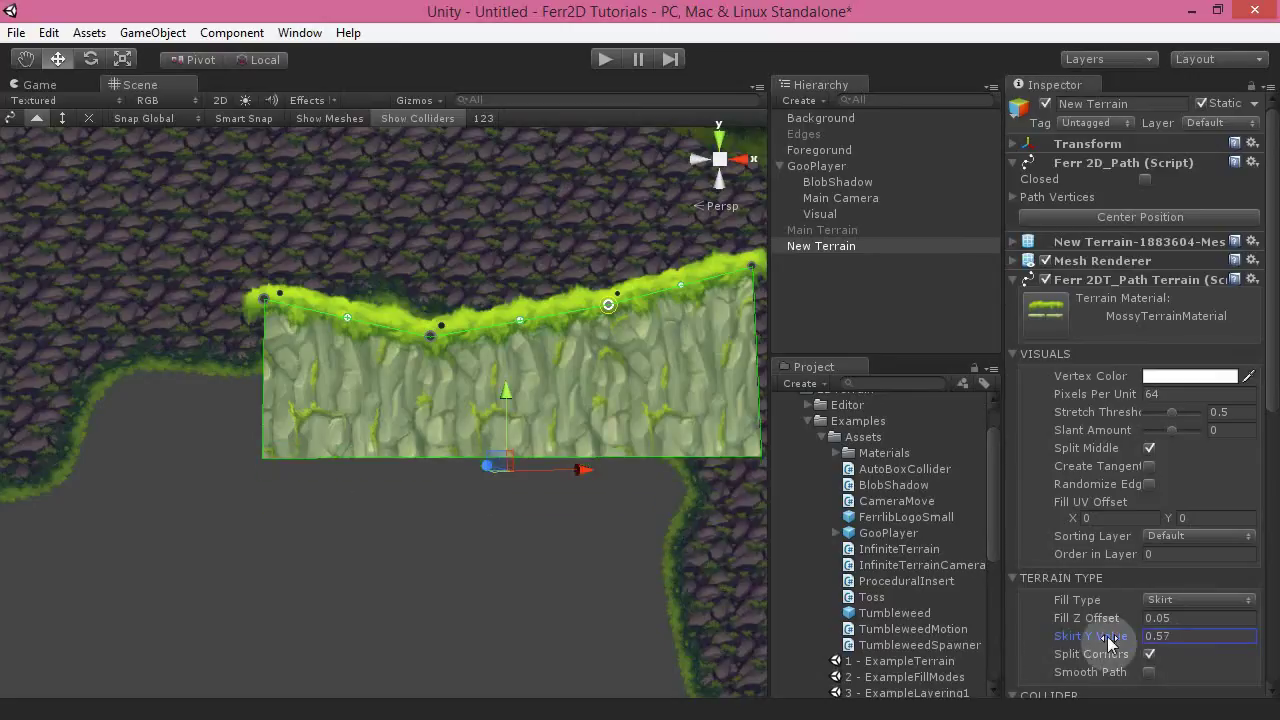
pyautogui.scroll(-4, 482, 545)
pyautogui.moveTo(482, 545)
pyautogui.mouseDown(button='right')
pyautogui.moveTo(531, 497)
pyautogui.moveTo(466, 551)
pyautogui.mouseUp(button='right')
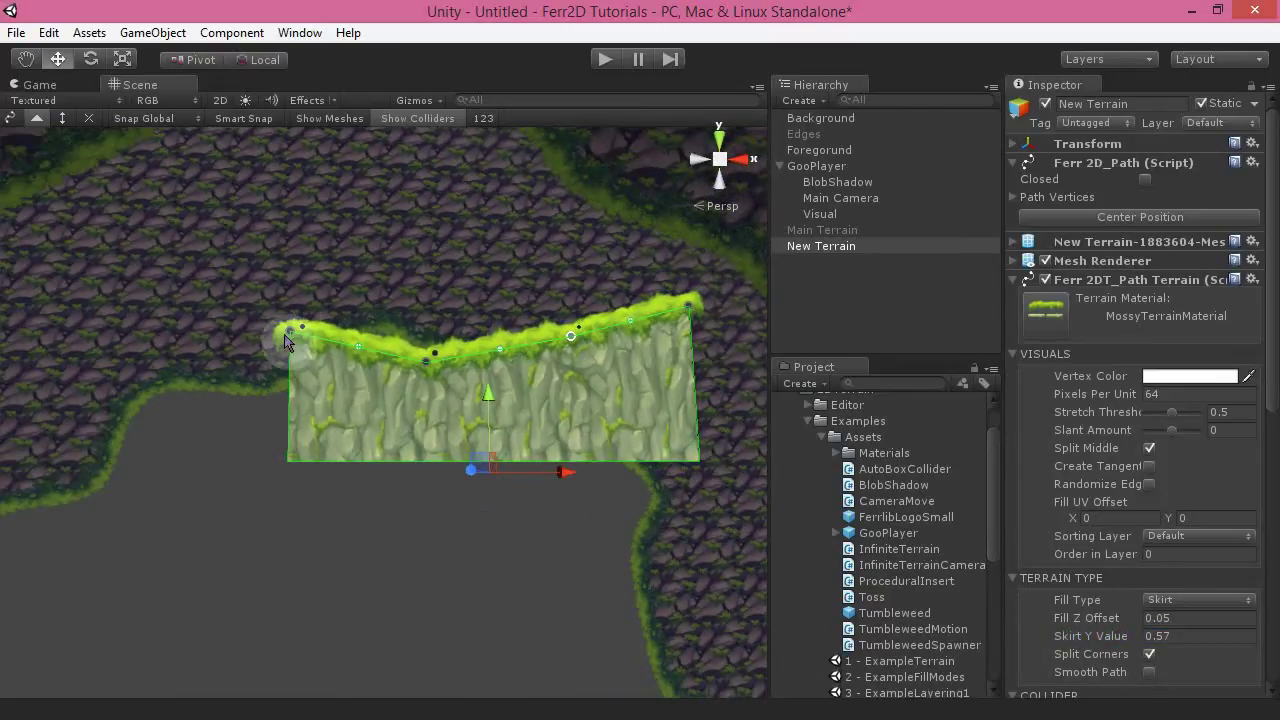
pyautogui.click(105, 365)
pyautogui.click(37, 288)
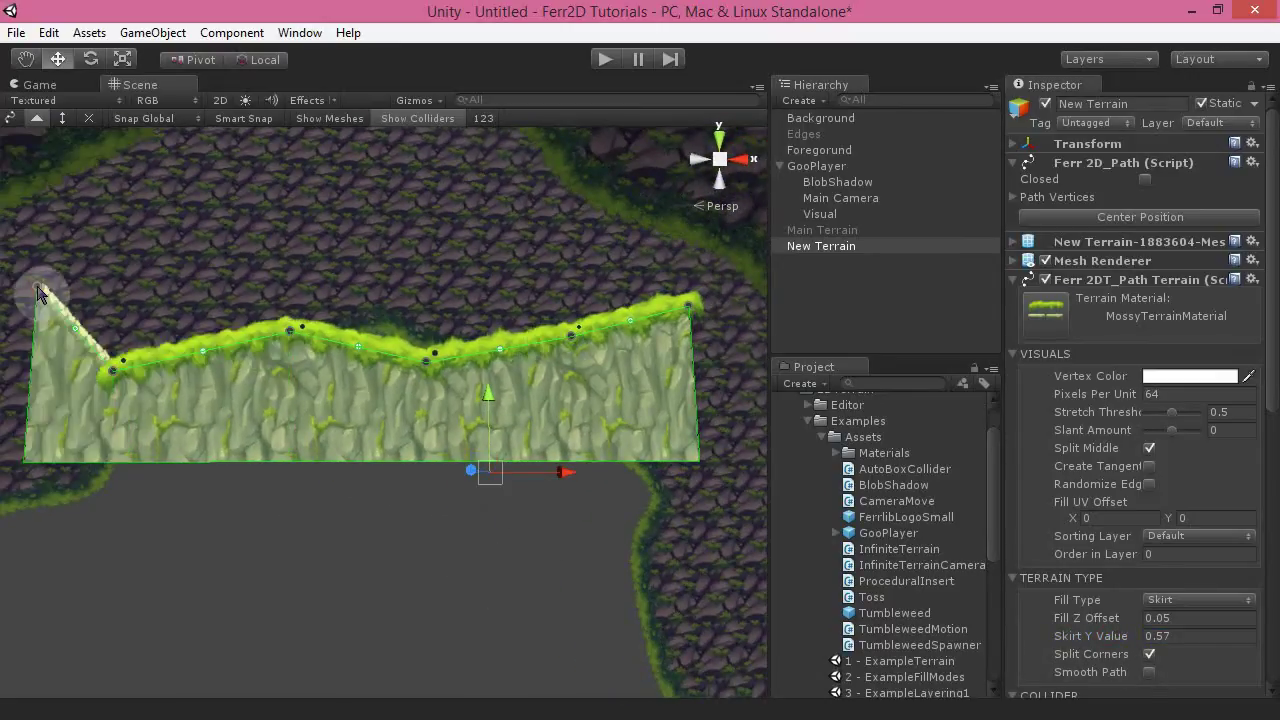
pyautogui.moveTo(115, 365); pyautogui.dragTo(153, 248)
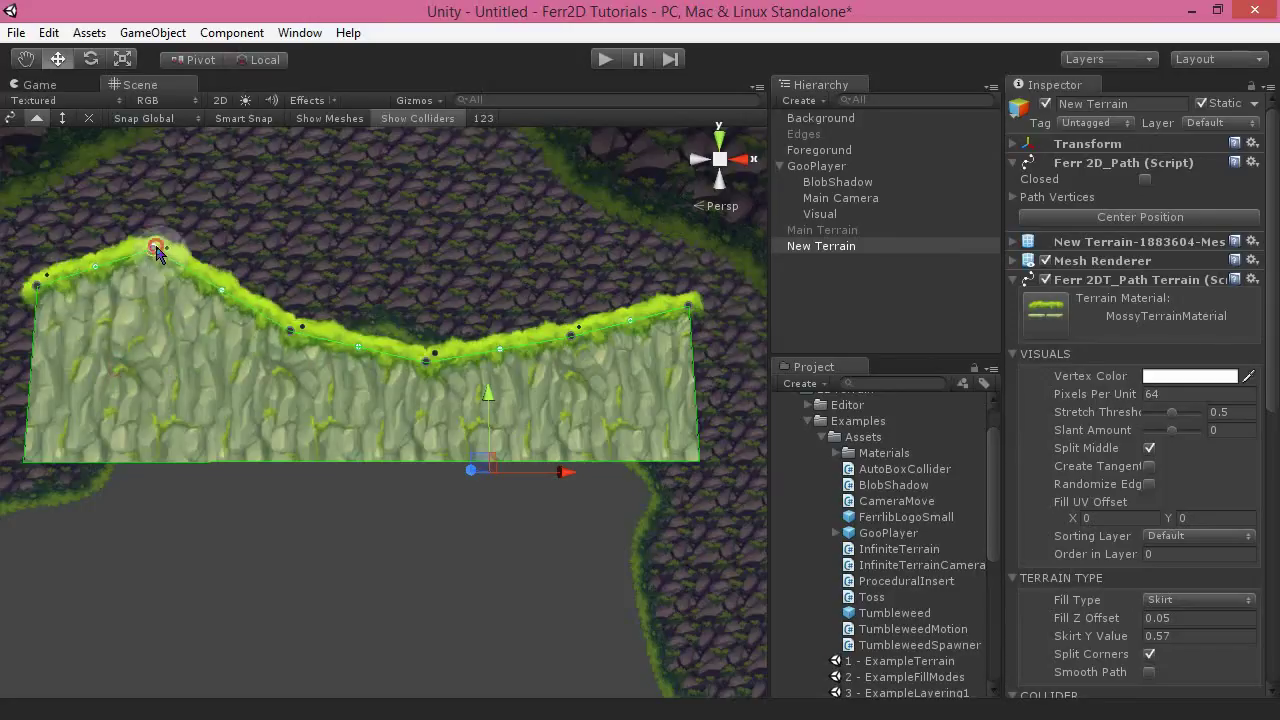
# Step: Set the new terrain's Fill Type to Fill Only Skirt, raise its middle path point and review the Fill Type options
pyautogui.click(1175, 600)
pyautogui.click(1177, 594)
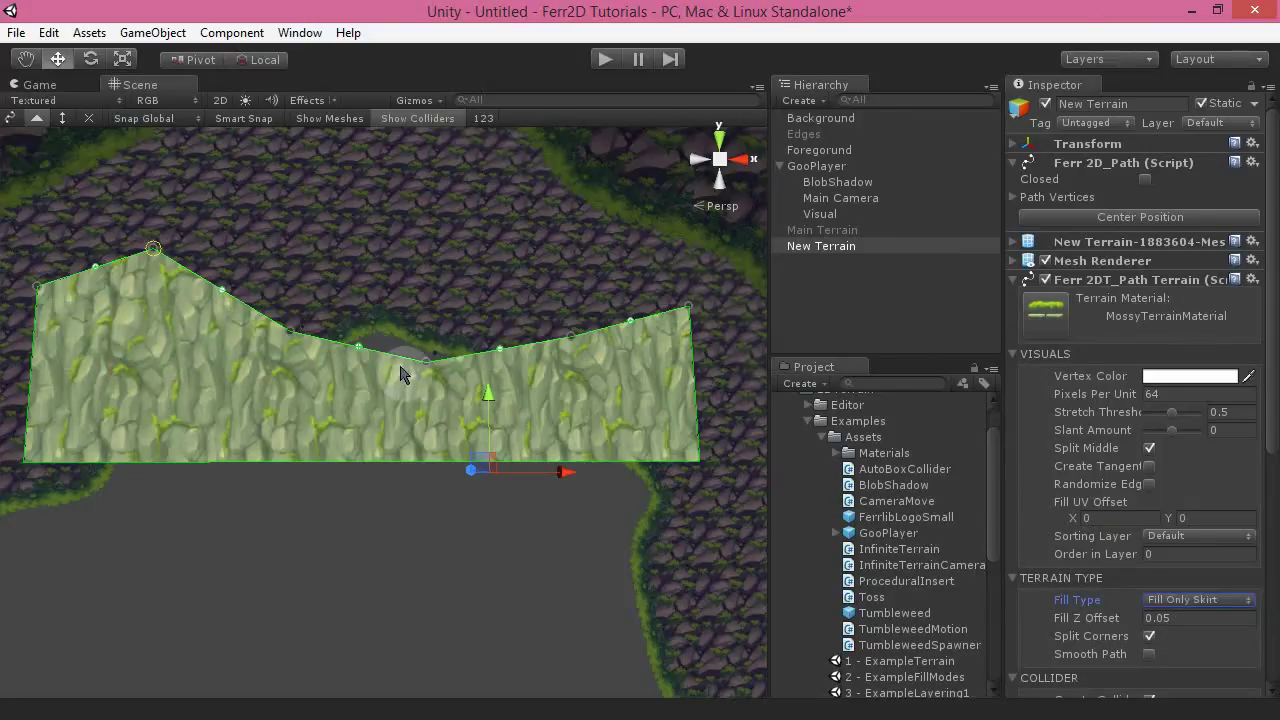
pyautogui.moveTo(424, 366); pyautogui.dragTo(430, 290)
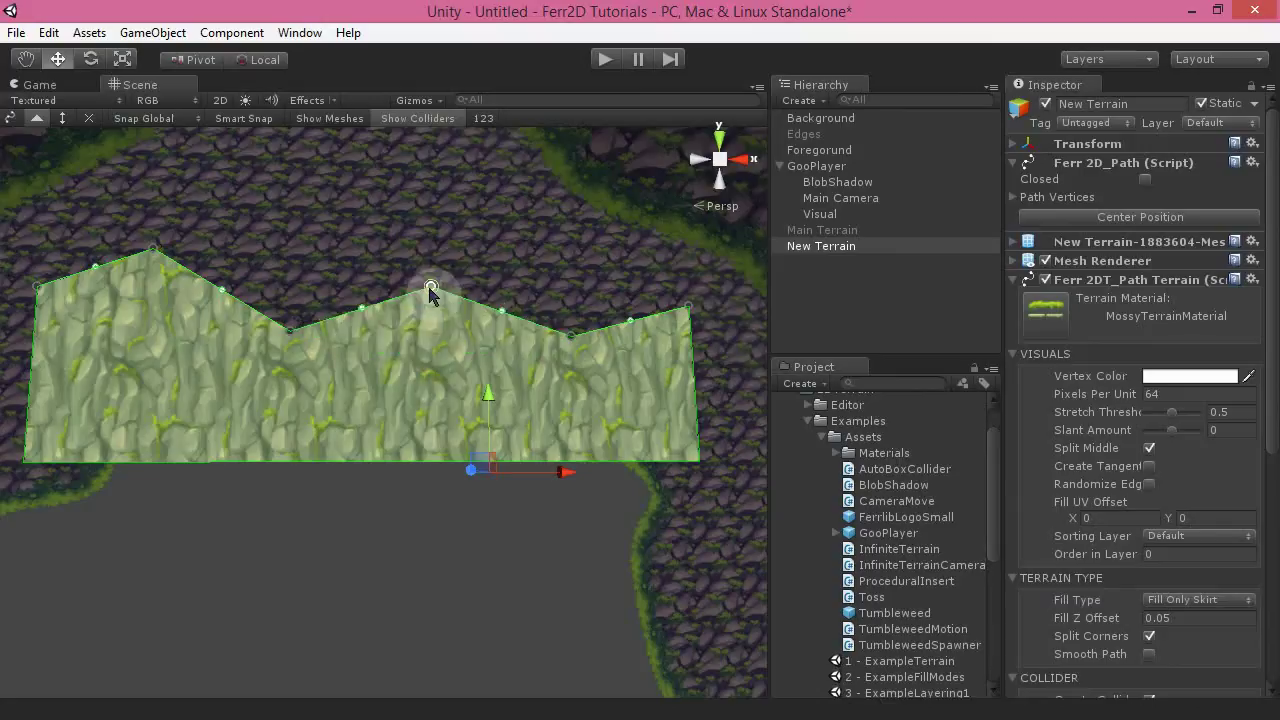
pyautogui.click(1220, 600)
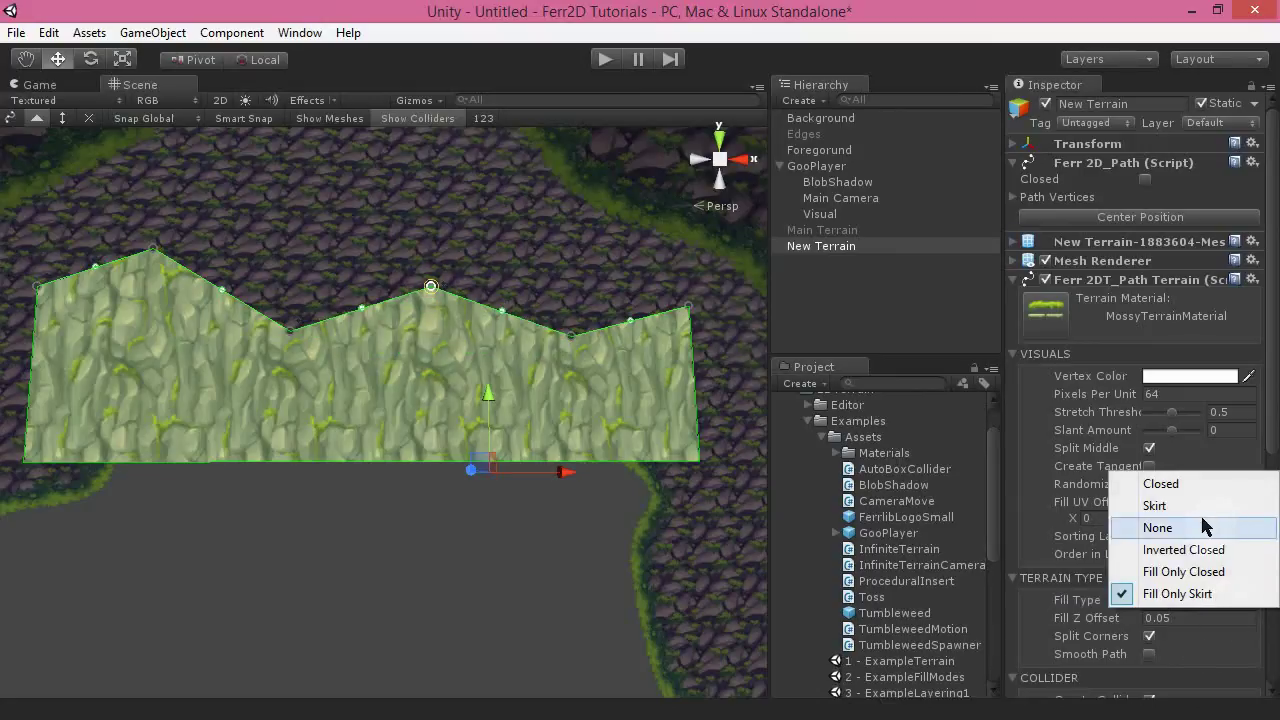
pyautogui.click(557, 376)
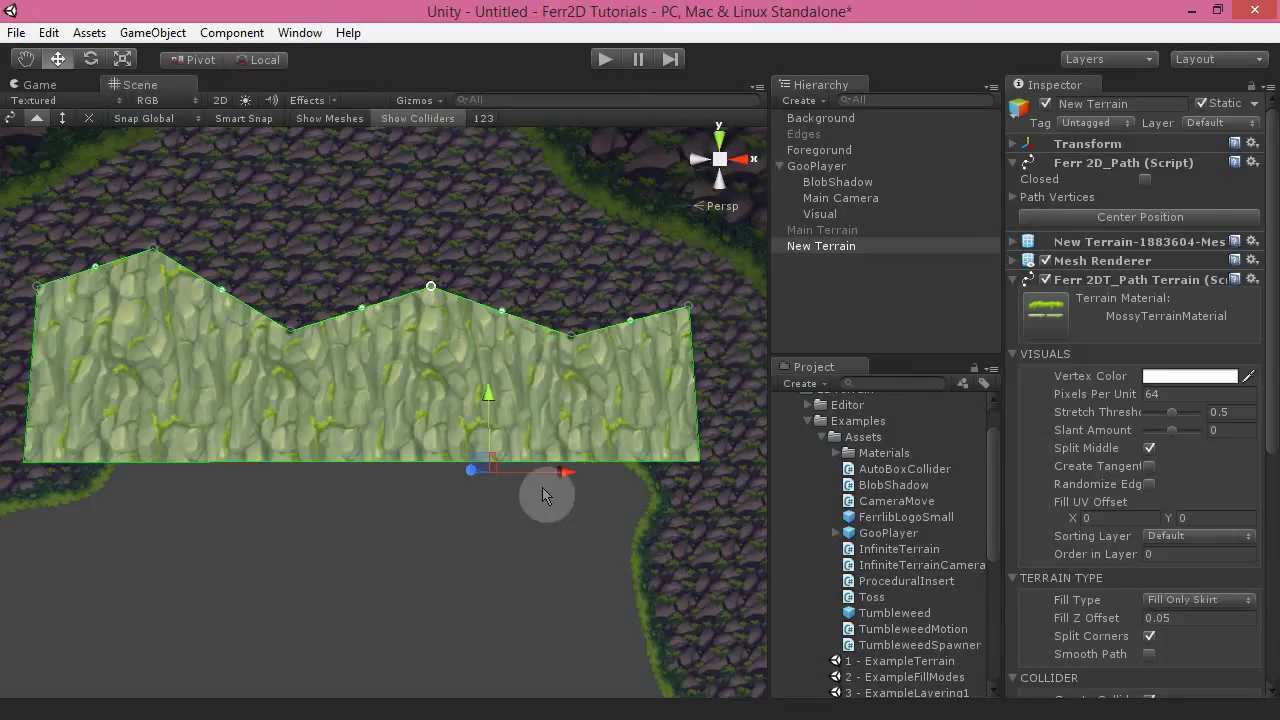
# Step: Delete the New Terrain object and create another terrain using the PipeMaterial
pyautogui.press('Delete')
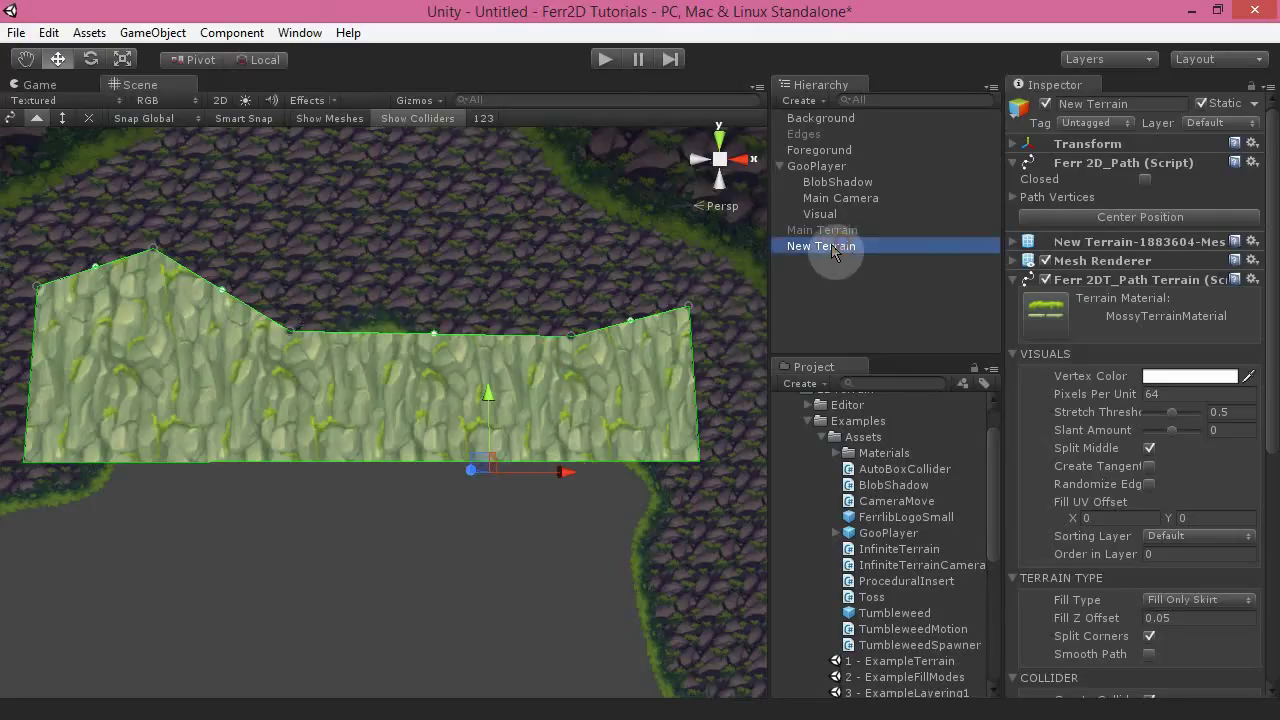
pyautogui.press('Delete')
pyautogui.moveTo(374, 521); pyautogui.dragTo(329, 574, button='right')
pyautogui.hotkey('ctrl', 't')
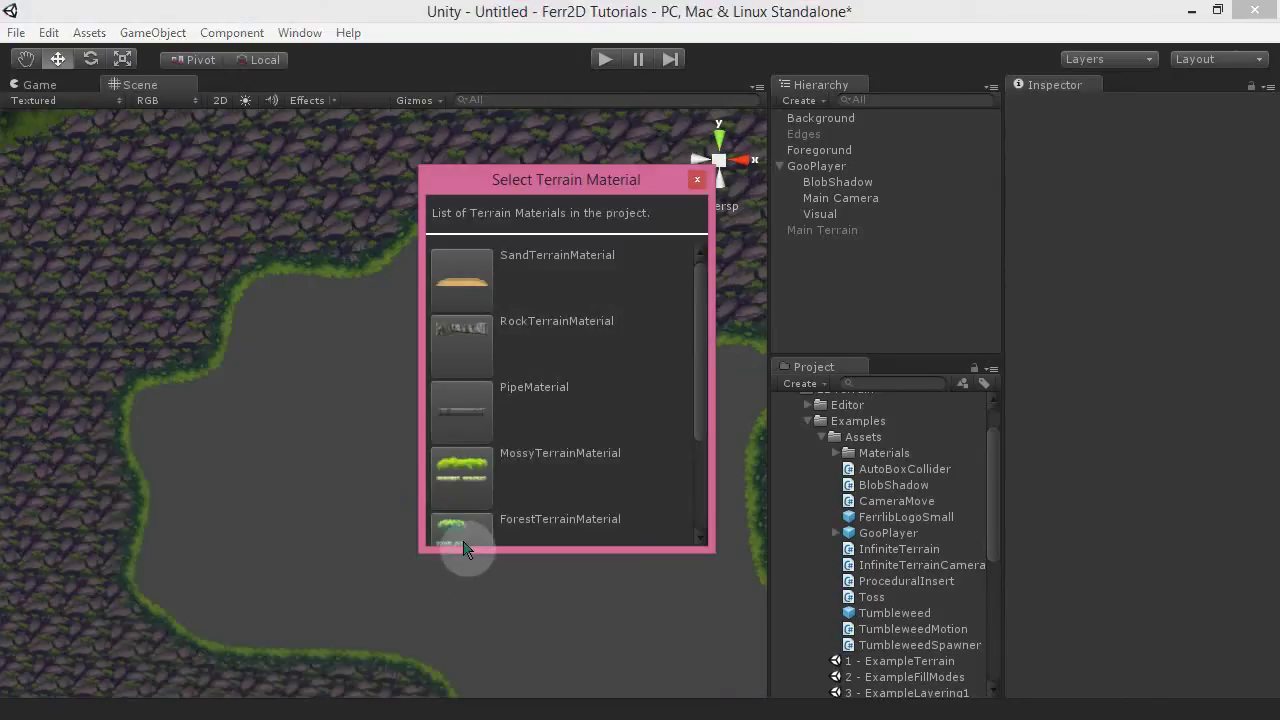
pyautogui.click(474, 408)
pyautogui.moveTo(443, 514); pyautogui.dragTo(497, 478, button='right')
# Step: Lengthen the pipe at both ends and bend it with an added middle point pulled up into a peak
pyautogui.moveTo(588, 366); pyautogui.dragTo(746, 378)
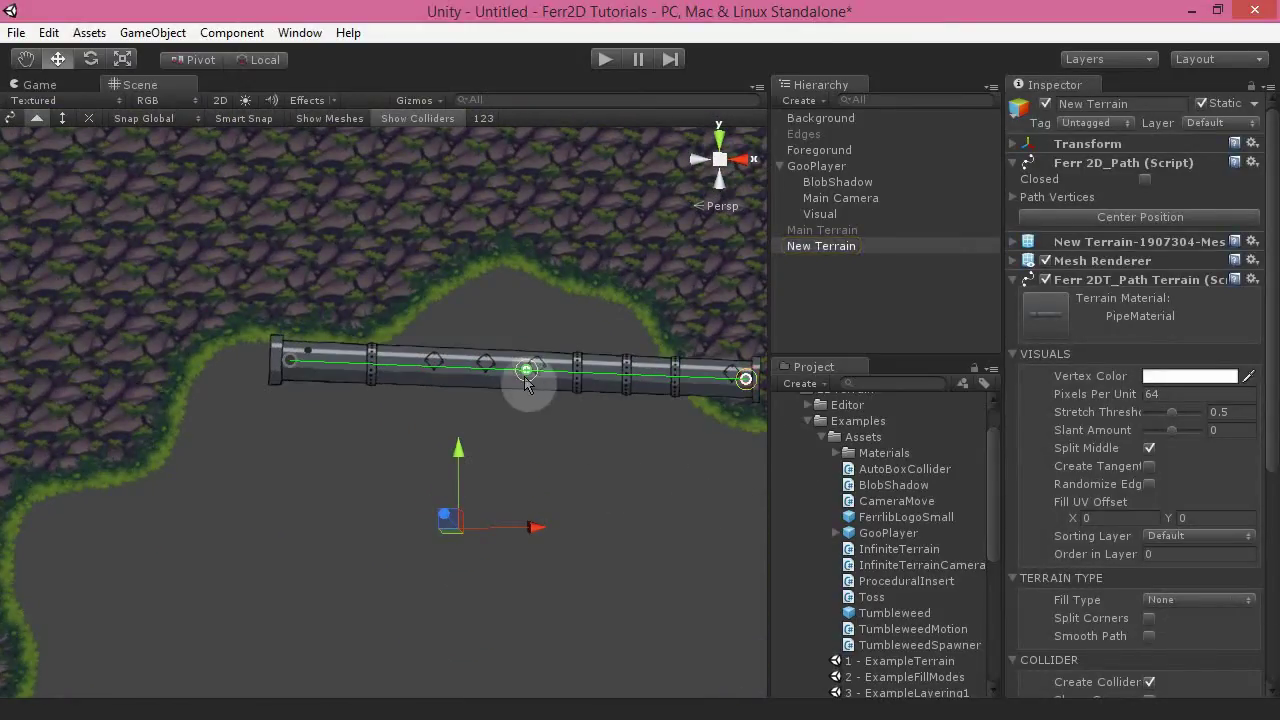
pyautogui.moveTo(527, 384); pyautogui.dragTo(506, 514)
pyautogui.moveTo(262, 355); pyautogui.dragTo(135, 438)
pyautogui.moveTo(505, 509); pyautogui.dragTo(427, 198)
pyautogui.moveTo(425, 386); pyautogui.dragTo(650, 350, button='right')
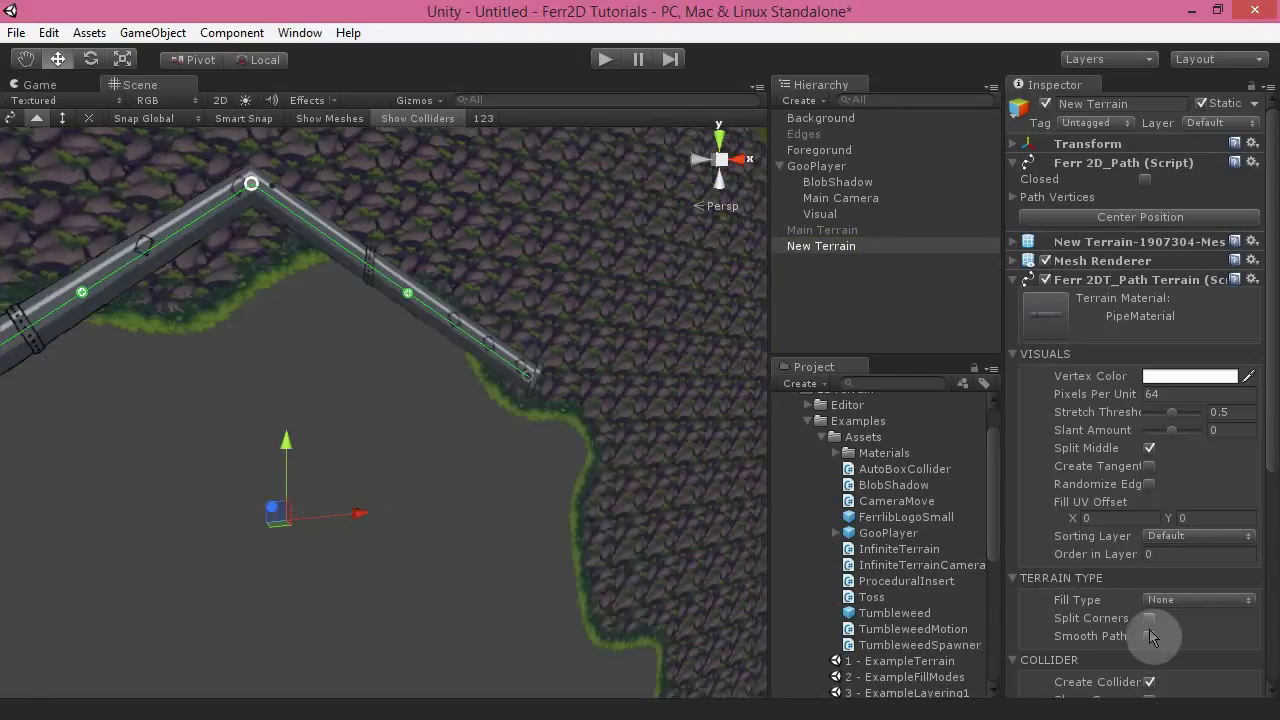
# Step: Enable Smooth Path on the pipe, lower its right end and extend it with another point up and to the right
pyautogui.click(1149, 636)
pyautogui.moveTo(530, 378); pyautogui.dragTo(550, 429)
pyautogui.moveTo(474, 508); pyautogui.dragTo(398, 508, button='right')
pyautogui.press('s')
pyautogui.press('w')
pyautogui.keyDown('shift'); pyautogui.click(714, 360); pyautogui.keyUp('shift')
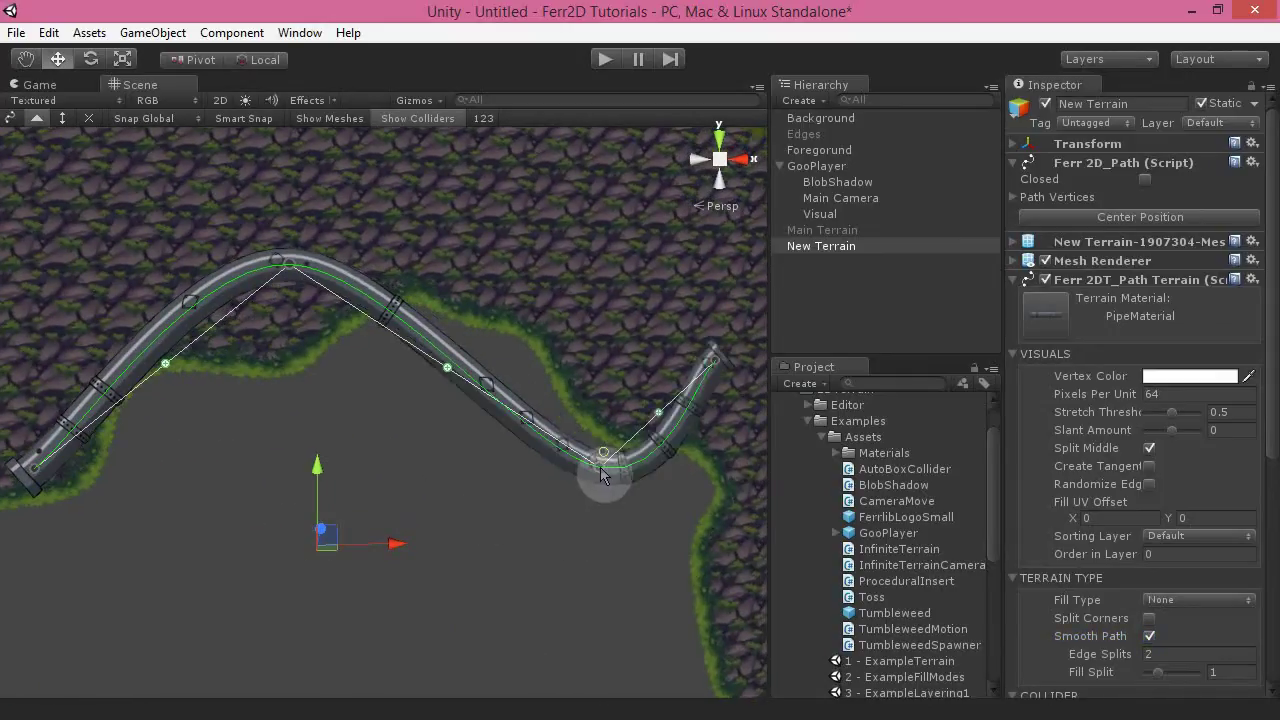
# Step: Reshape the smoothed pipe into an S-curve by moving its two inner path points
pyautogui.moveTo(600, 467); pyautogui.dragTo(470, 388)
pyautogui.moveTo(288, 268); pyautogui.dragTo(231, 556)
pyautogui.moveTo(592, 532)
pyautogui.mouseDown(button='right')
pyautogui.moveTo(629, 517)
pyautogui.moveTo(530, 532)
pyautogui.moveTo(363, 434)
pyautogui.moveTo(503, 466)
pyautogui.moveTo(612, 527)
pyautogui.mouseUp(button='right')
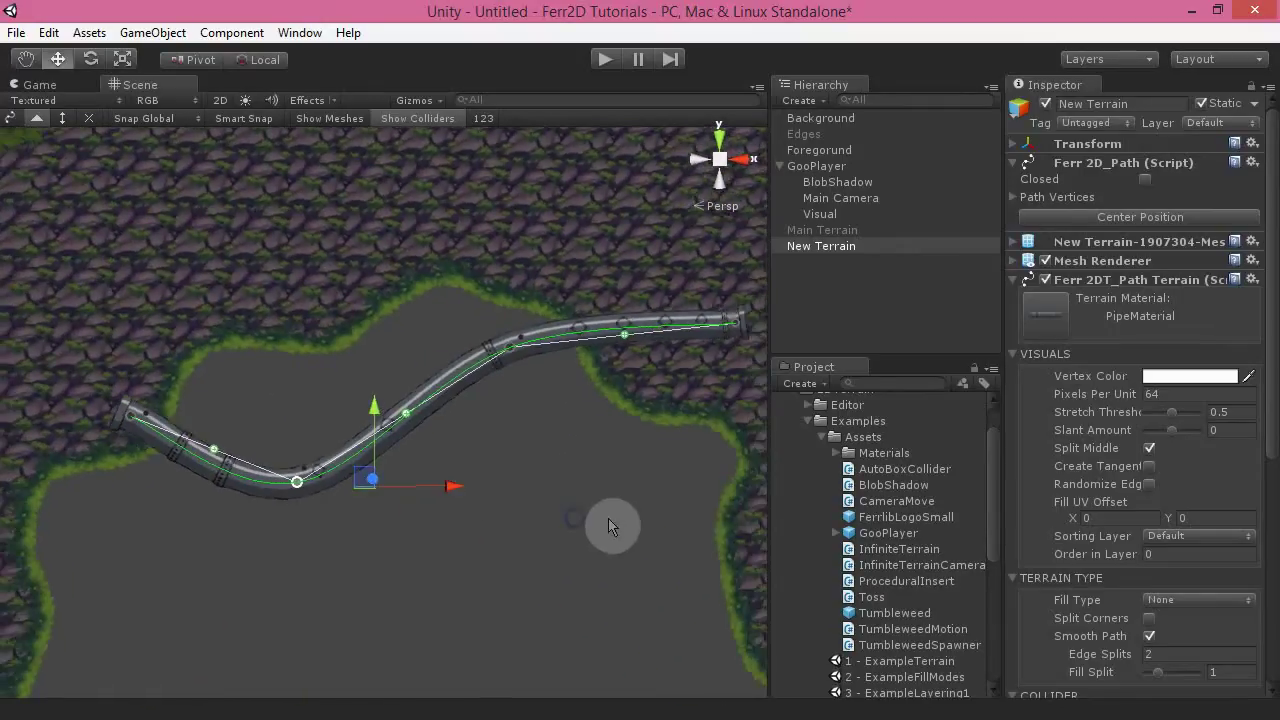
# Step: Delete the pipe terrain and reactivate the Main Terrain and Edges objects
pyautogui.press('Delete')
pyautogui.click(840, 230)
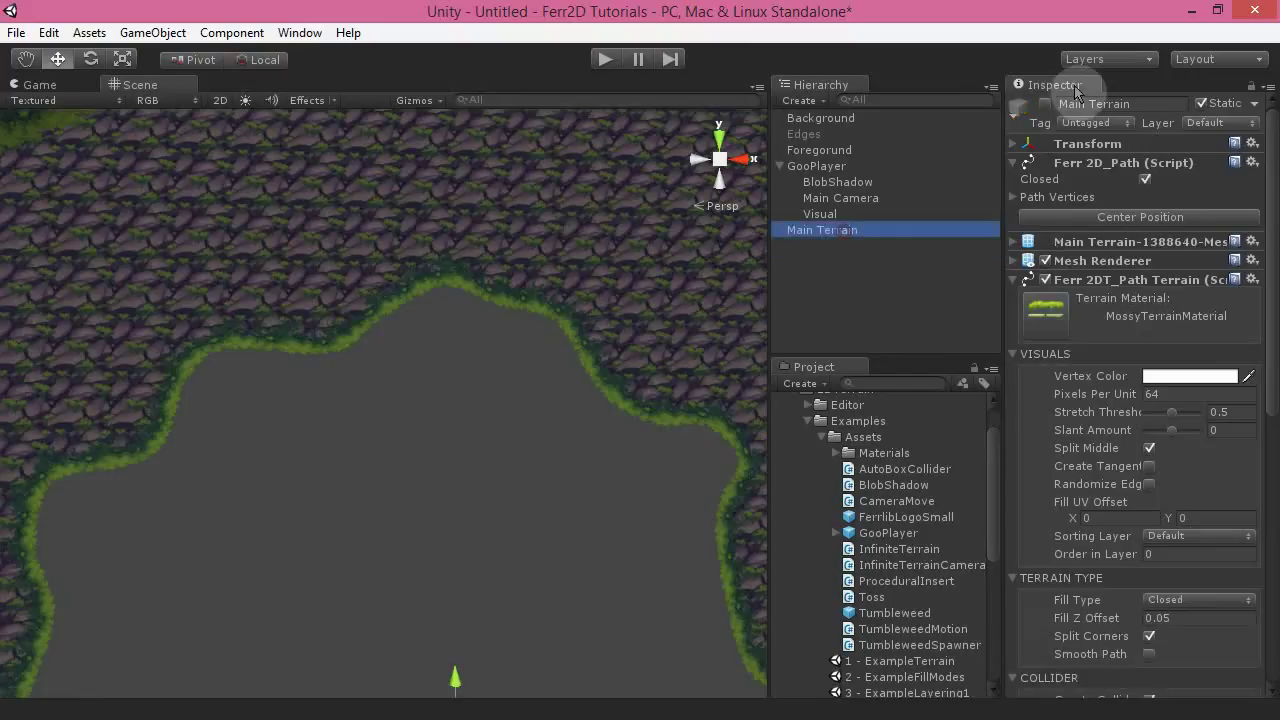
pyautogui.click(1047, 105)
pyautogui.click(803, 134)
pyautogui.click(1046, 104)
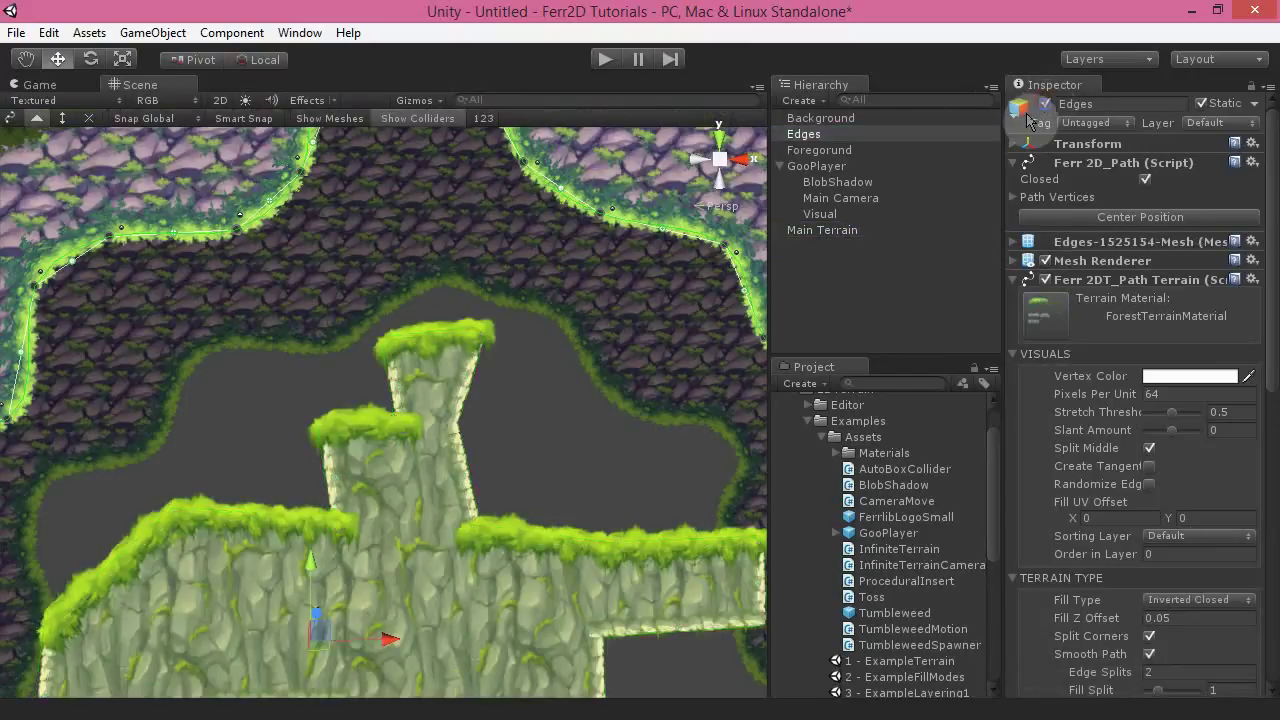
# Step: Select the Main Terrain, view it from an angle and set its Fill Z Offset to 1.72
pyautogui.scroll(-3, 1062, 520)
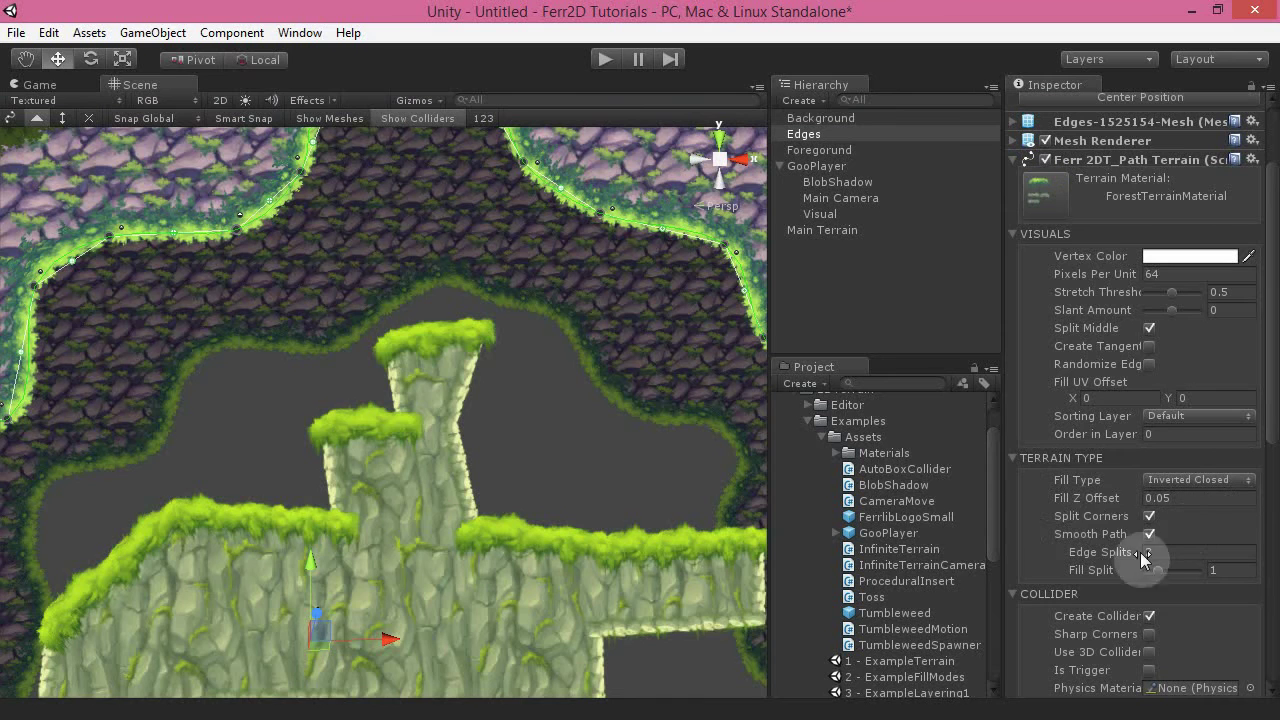
pyautogui.keyDown('alt'); pyautogui.moveTo(563, 399); pyautogui.dragTo(277, 471); pyautogui.keyUp('alt')
pyautogui.keyDown('alt'); pyautogui.moveTo(323, 277); pyautogui.dragTo(463, 451); pyautogui.keyUp('alt')
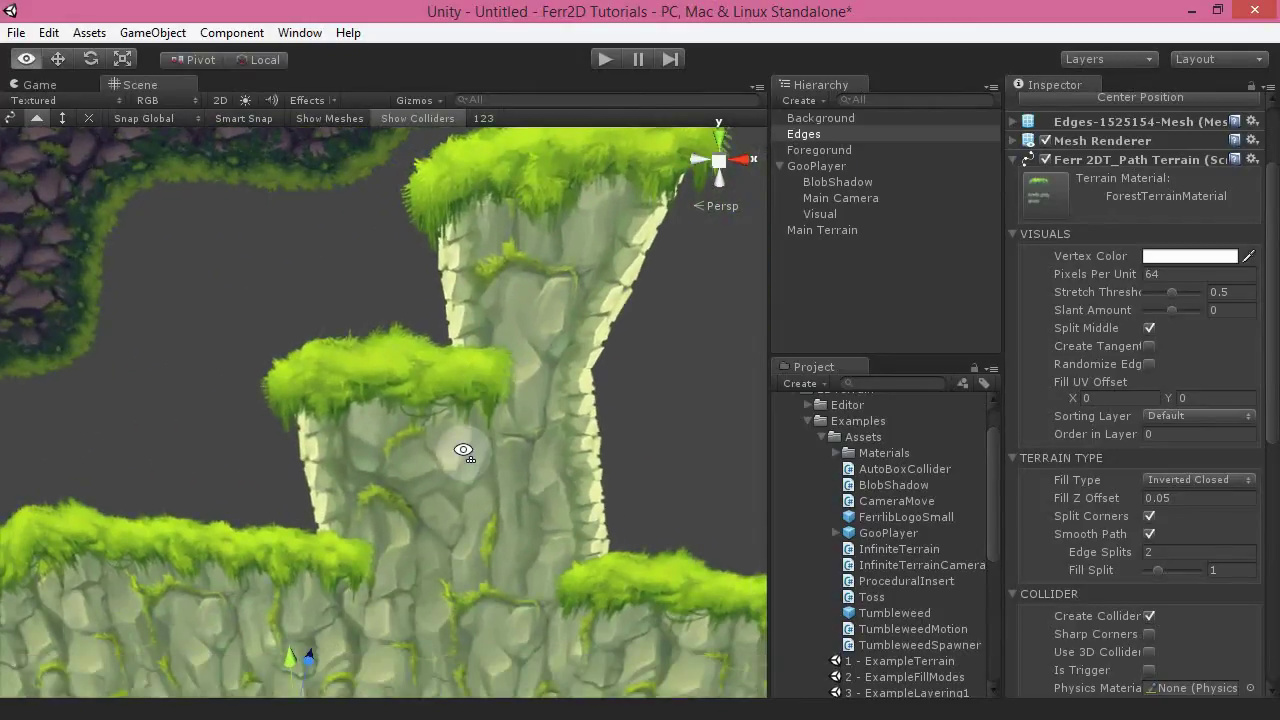
pyautogui.keyDown('alt'); pyautogui.moveTo(528, 568); pyautogui.dragTo(288, 467); pyautogui.keyUp('alt')
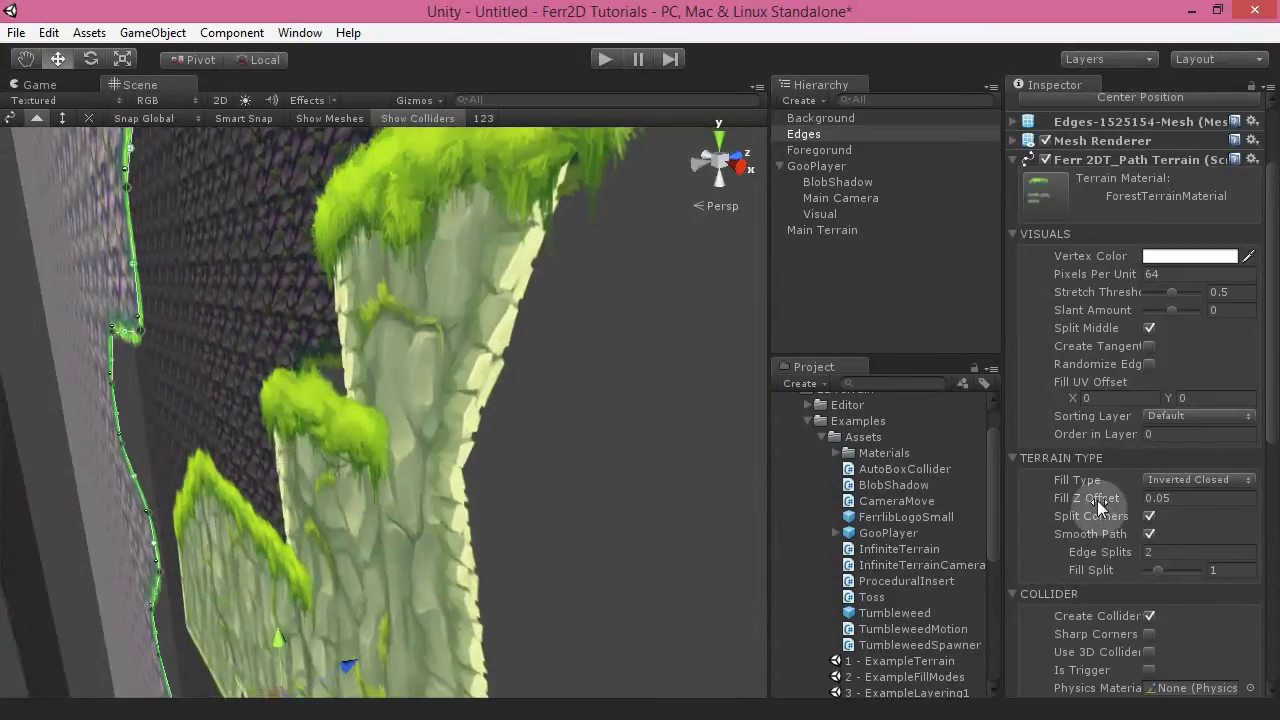
pyautogui.moveTo(1100, 505); pyautogui.dragTo(1144, 492)
pyautogui.click(420, 425)
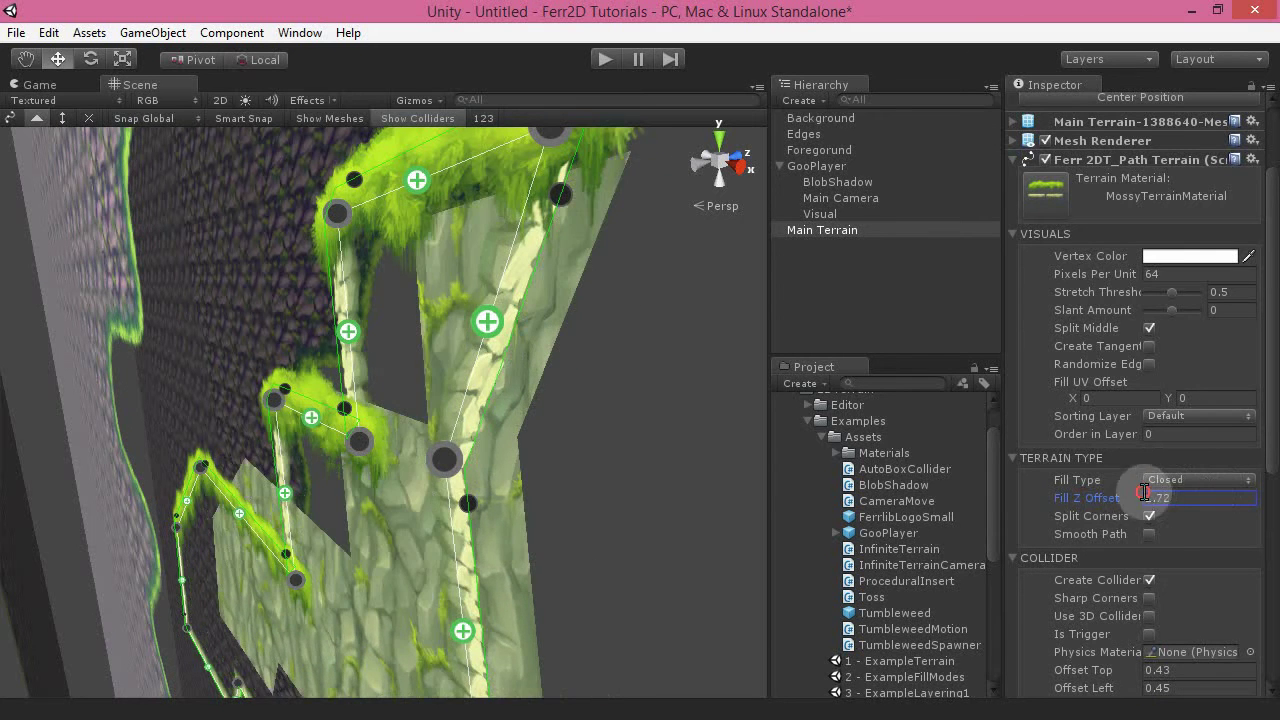
# Step: View the offset fill from the front, then set the Main Terrain's Fill Z Offset to 0.05
pyautogui.keyDown('alt'); pyautogui.moveTo(615, 447); pyautogui.dragTo(931, 435); pyautogui.keyUp('alt')
pyautogui.moveTo(931, 435); pyautogui.dragTo(913, 349, button='right')
pyautogui.press('d')
pyautogui.keyDown('alt'); pyautogui.moveTo(563, 366); pyautogui.dragTo(512, 410); pyautogui.keyUp('alt')
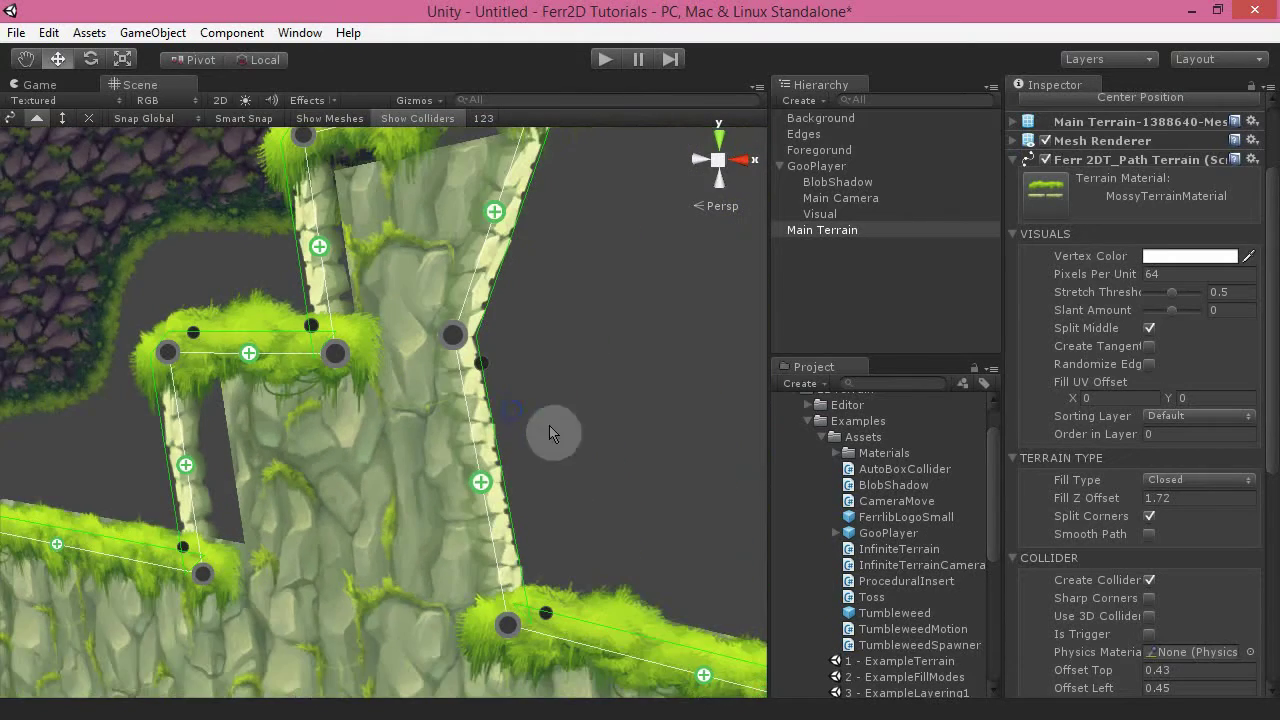
pyautogui.write('0')
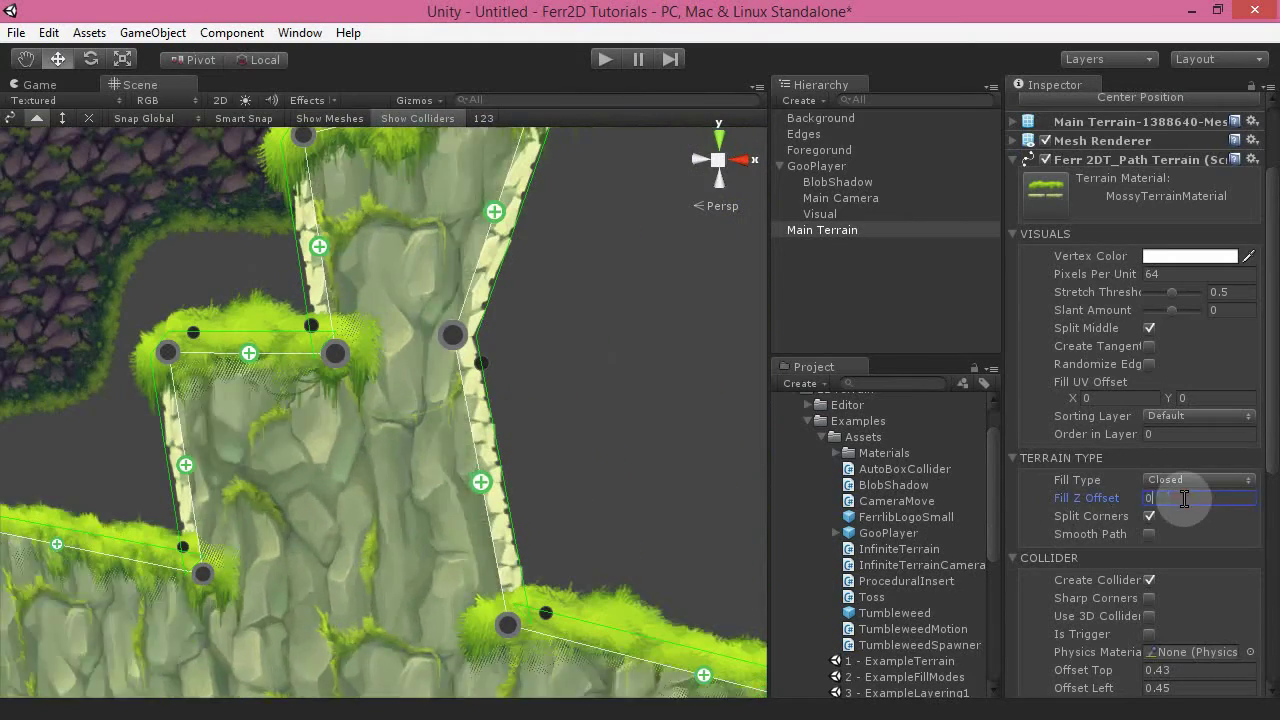
pyautogui.write('.05')
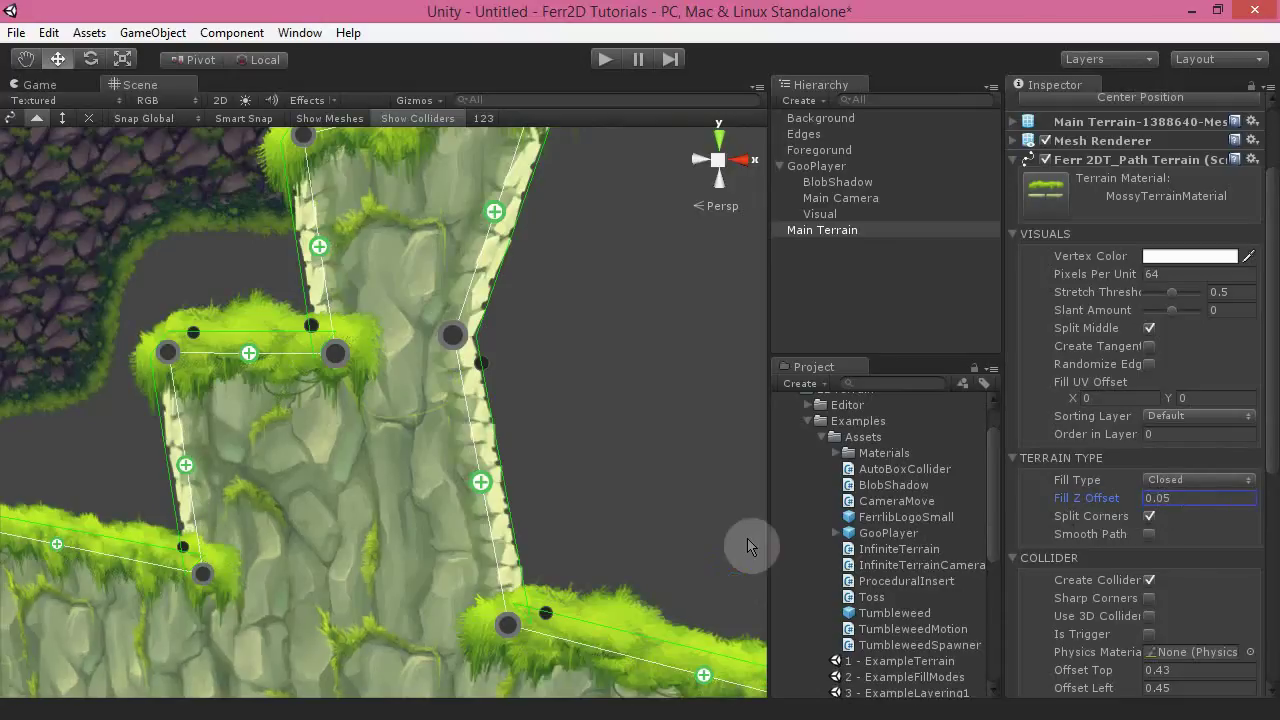
# Step: Turn Split Corners off on the Main Terrain, inspect its corners, and turn the option back on
pyautogui.keyDown('alt'); pyautogui.moveTo(609, 432); pyautogui.dragTo(700, 454); pyautogui.keyUp('alt')
pyautogui.keyDown('alt'); pyautogui.scroll(-3, 700, 454); pyautogui.keyUp('alt')
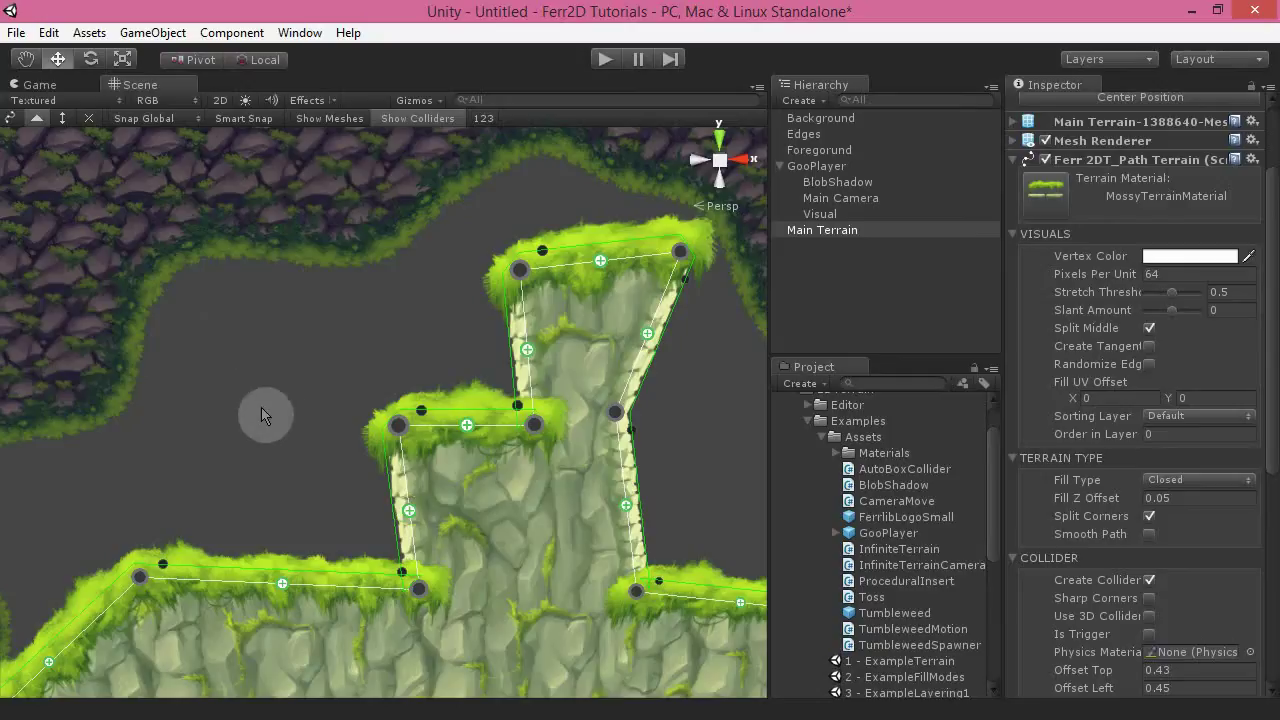
pyautogui.moveTo(294, 390); pyautogui.dragTo(315, 425, button='right')
pyautogui.press('s')
pyautogui.press('w')
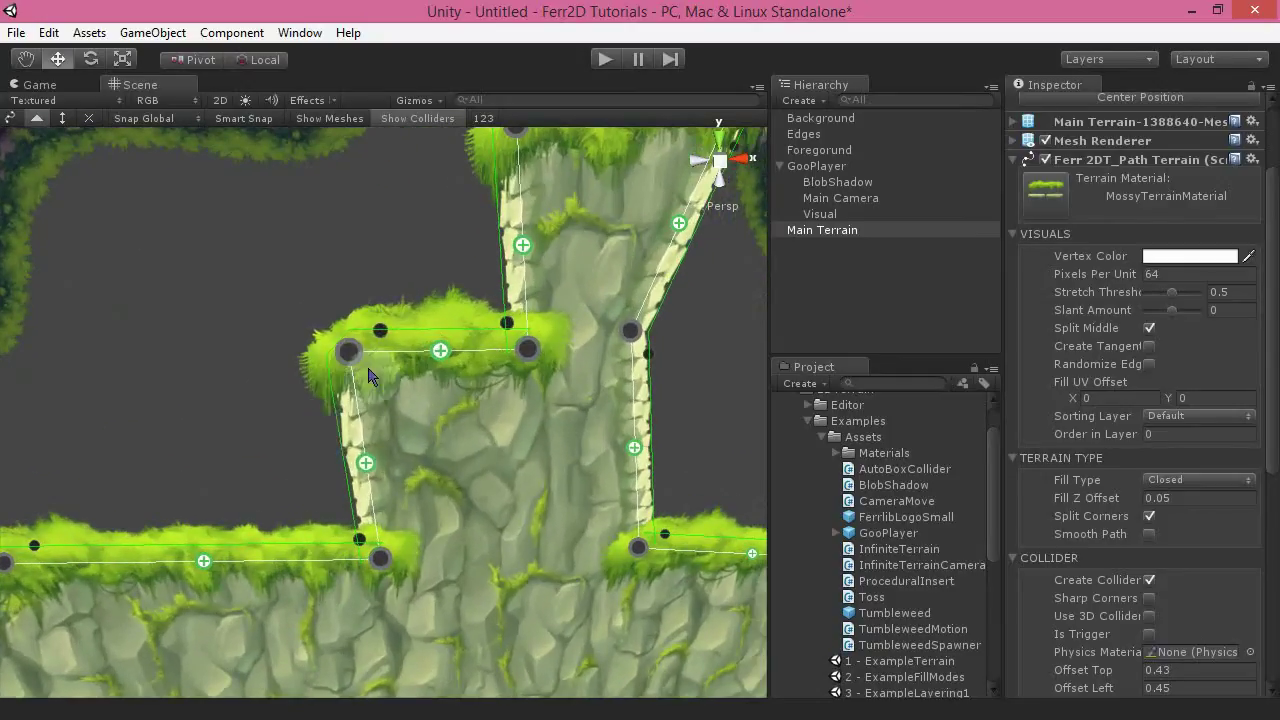
pyautogui.press('s')
pyautogui.moveTo(465, 307)
pyautogui.mouseDown(button='right')
pyautogui.moveTo(446, 197)
pyautogui.moveTo(463, 295)
pyautogui.mouseUp(button='right')
pyautogui.click(1149, 518)
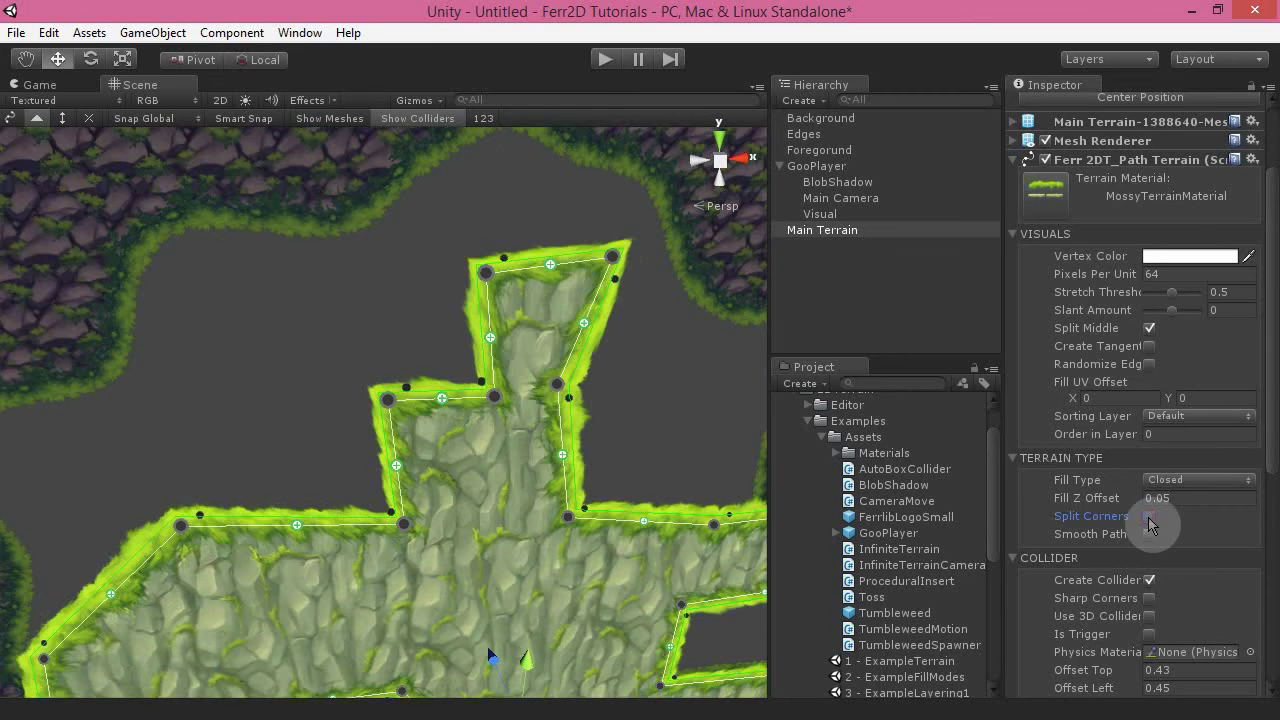
pyautogui.keyDown('alt'); pyautogui.moveTo(675, 474); pyautogui.dragTo(582, 337); pyautogui.keyUp('alt')
pyautogui.click(1149, 516)
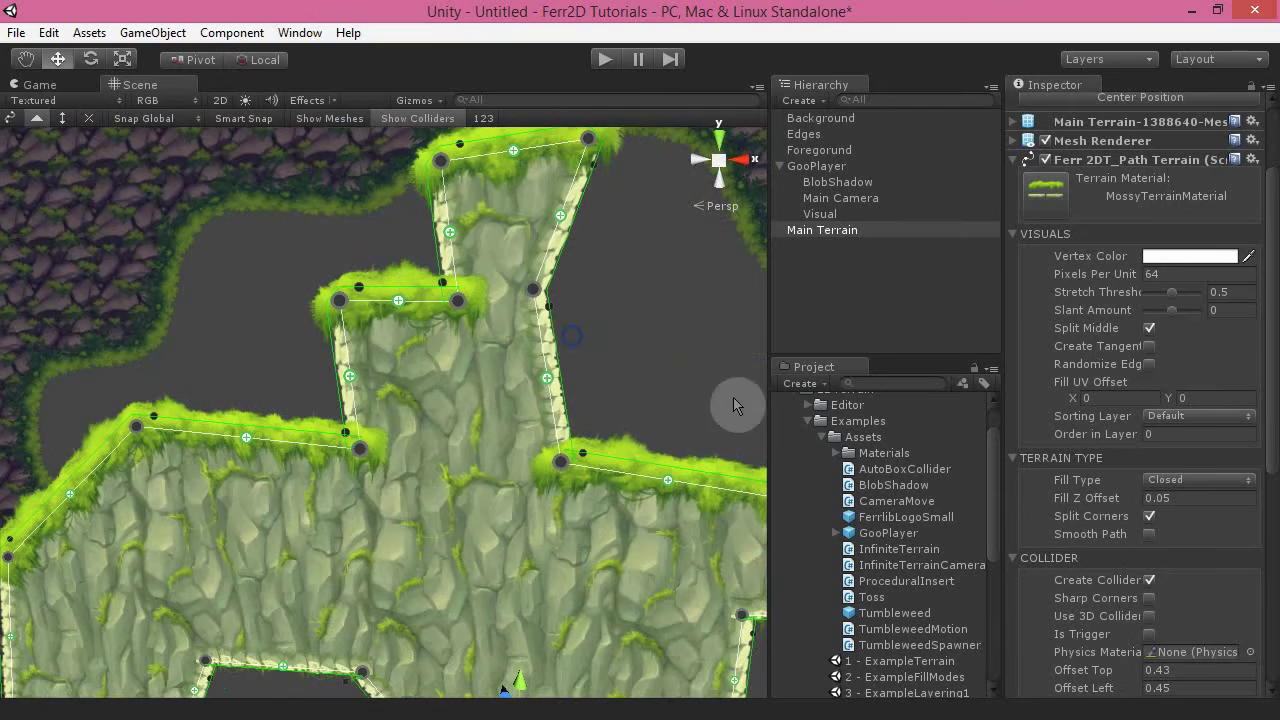
# Step: Enable Smooth Path on the Main Terrain and show the terrain meshes in the scene
pyautogui.click(1147, 535)
pyautogui.keyDown('alt'); pyautogui.moveTo(663, 391); pyautogui.dragTo(623, 487); pyautogui.keyUp('alt')
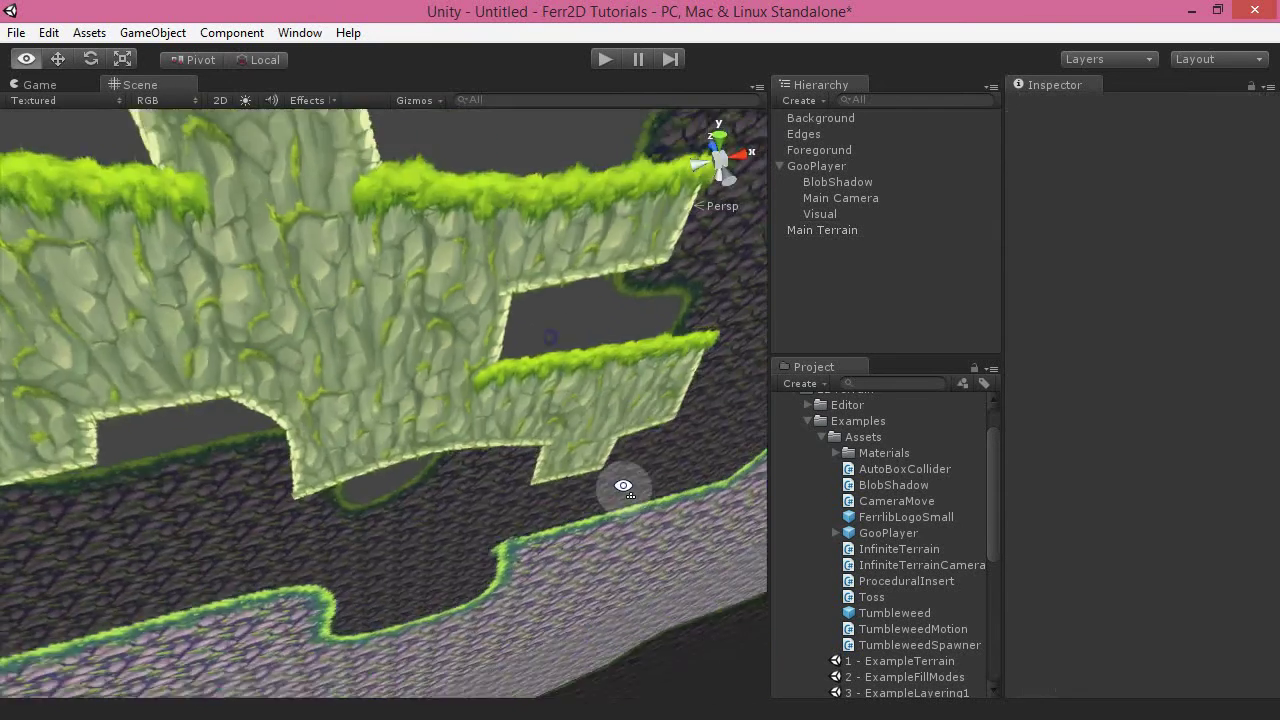
pyautogui.moveTo(623, 486); pyautogui.dragTo(496, 257, button='right')
pyautogui.click(474, 403)
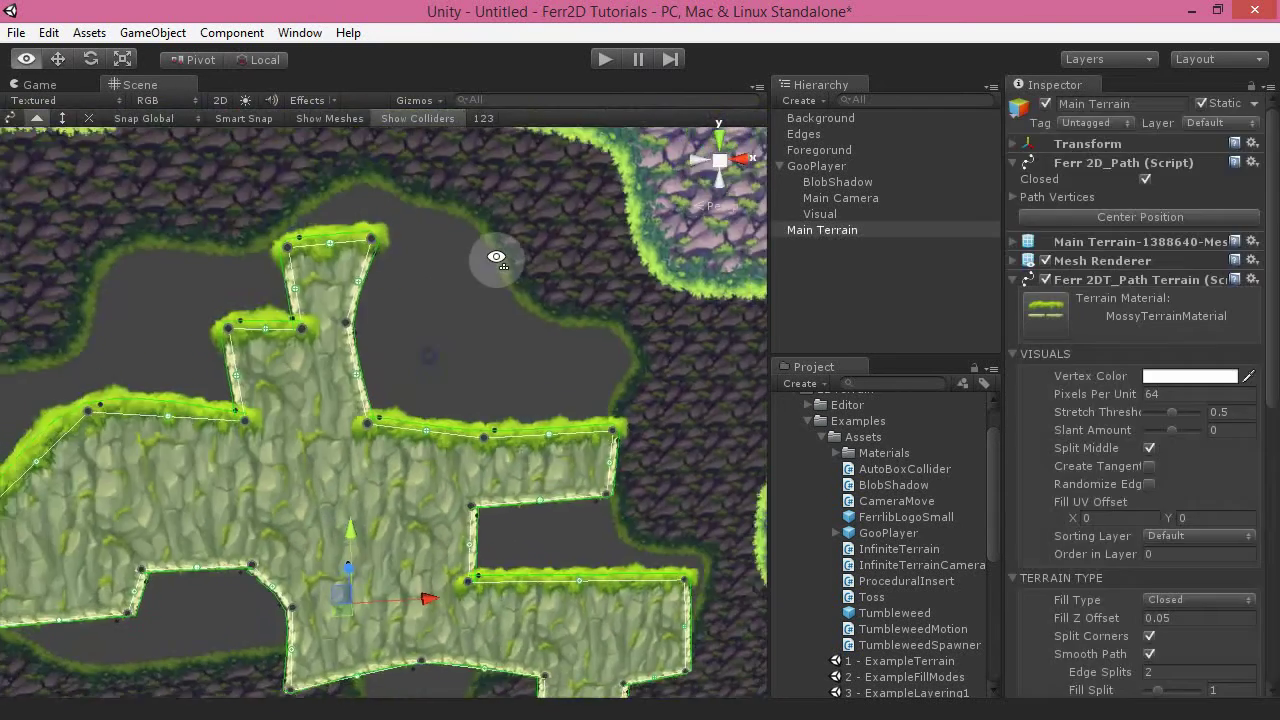
pyautogui.keyDown('alt'); pyautogui.moveTo(497, 258); pyautogui.dragTo(457, 343); pyautogui.keyUp('alt')
pyautogui.click(457, 343)
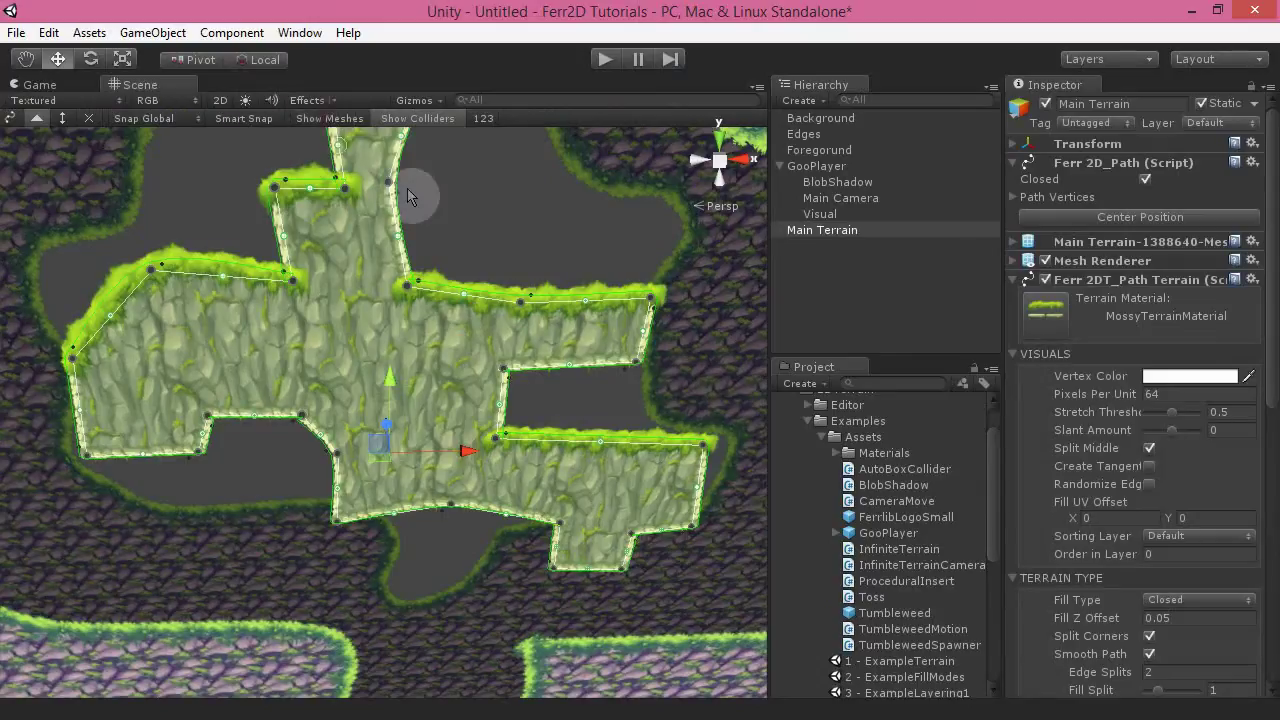
pyautogui.click(310, 119)
pyautogui.keyDown('alt'); pyautogui.moveTo(583, 235); pyautogui.dragTo(514, 206); pyautogui.keyUp('alt')
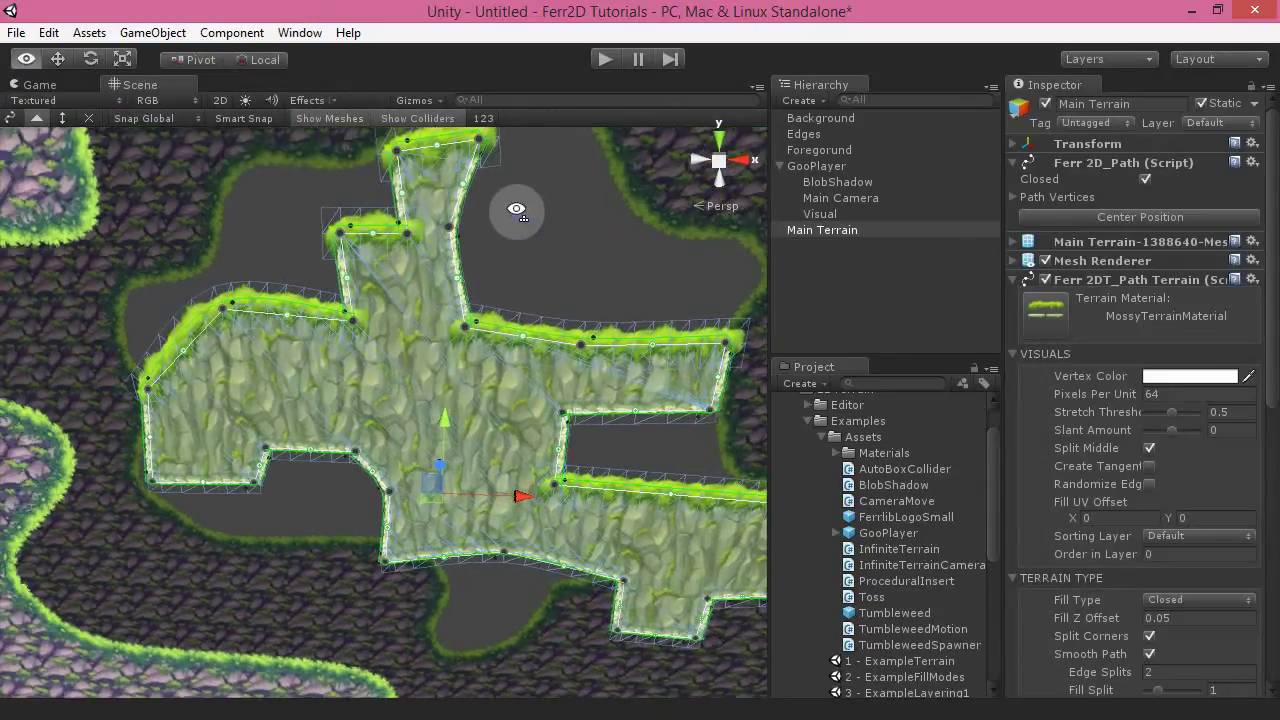
# Step: Toggle Smooth Path off and back on to compare the Main Terrain's straight and smoothed meshes
pyautogui.click(1150, 655)
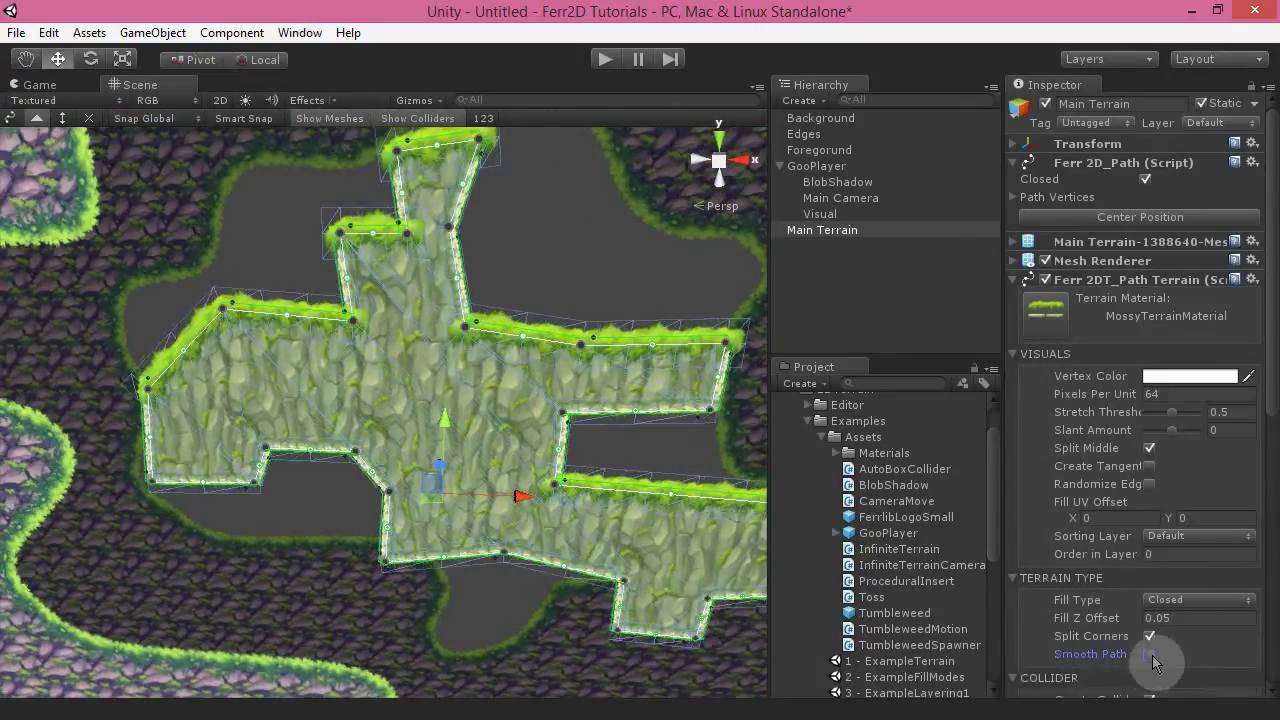
pyautogui.click(1150, 655)
pyautogui.click(1150, 655)
pyautogui.click(1150, 655)
# Step: Set the Main Terrain's Edge Splits to 4 and inspect the smoothed edge mesh up close
pyautogui.scroll(-3, 1150, 670)
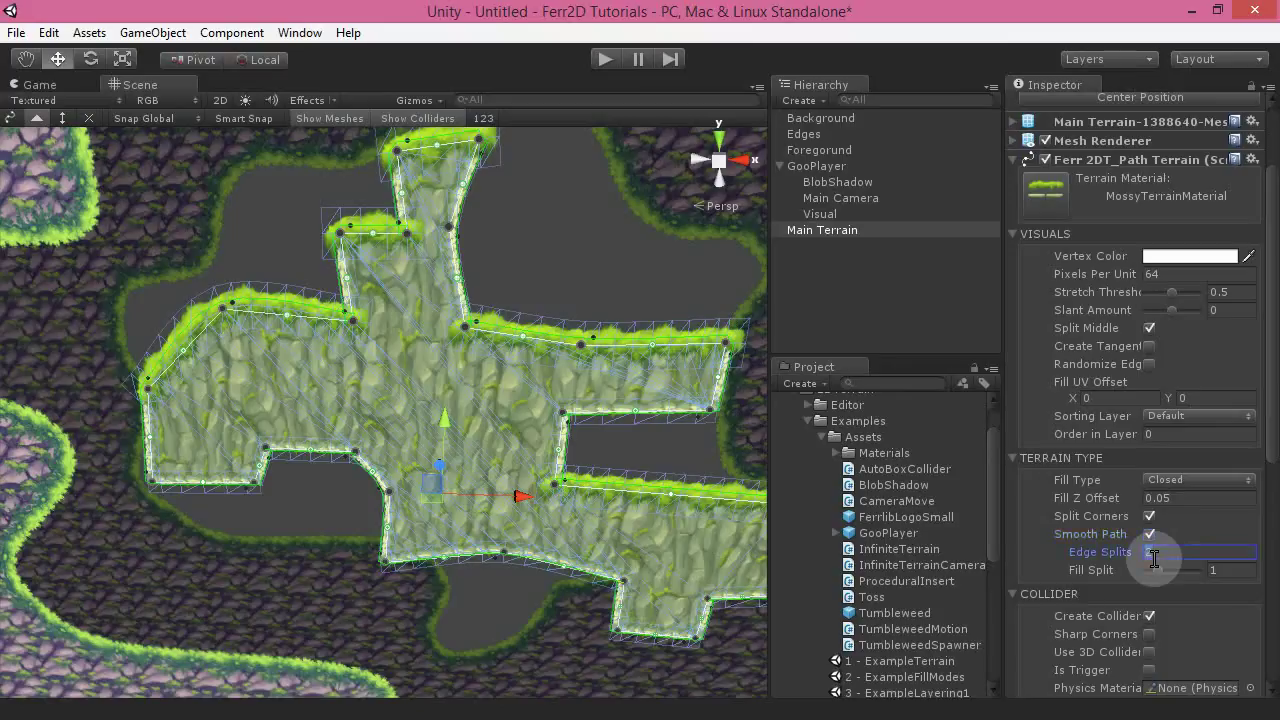
pyautogui.write('2')
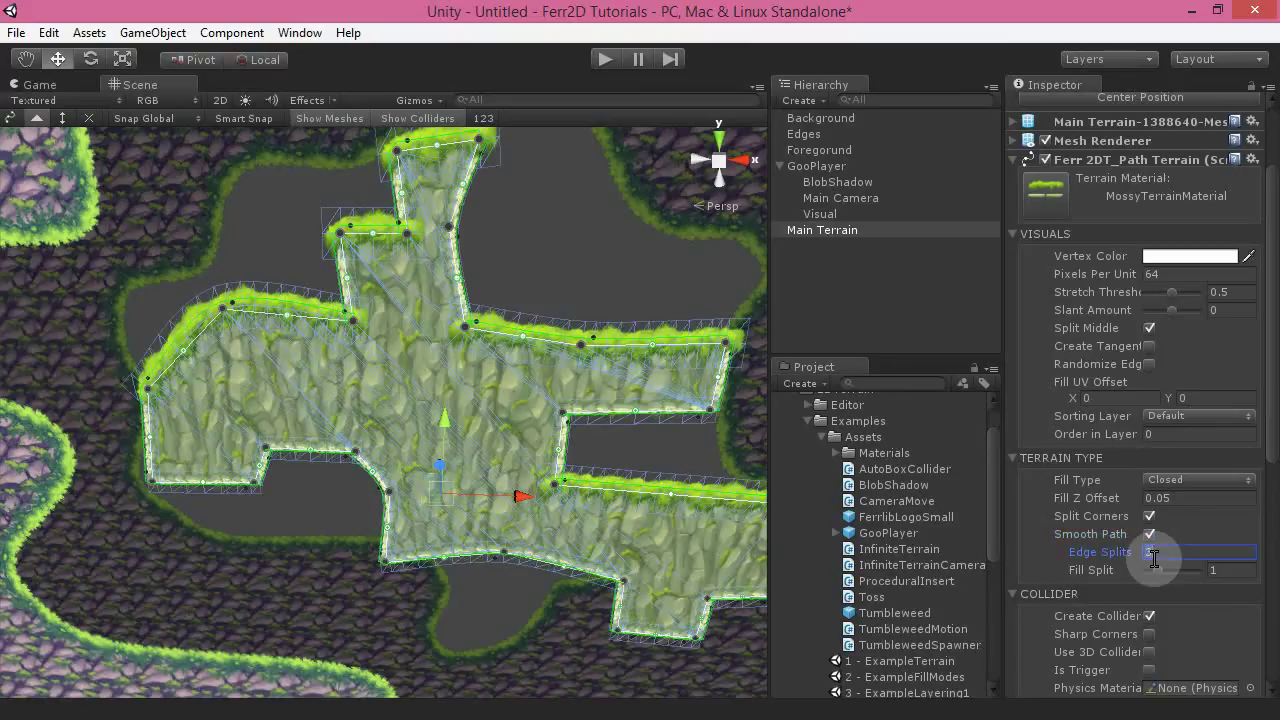
pyautogui.write('4')
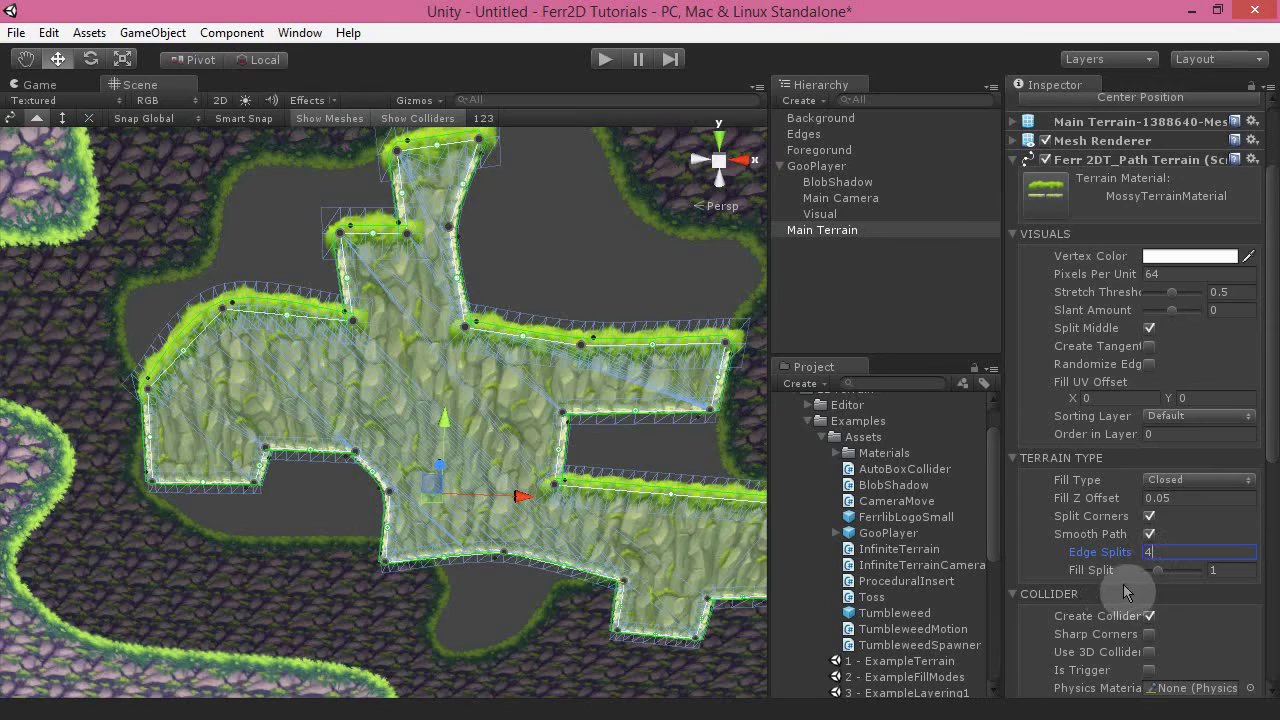
pyautogui.press('w')
pyautogui.moveTo(556, 269); pyautogui.dragTo(632, 231, button='right')
pyautogui.press('d')
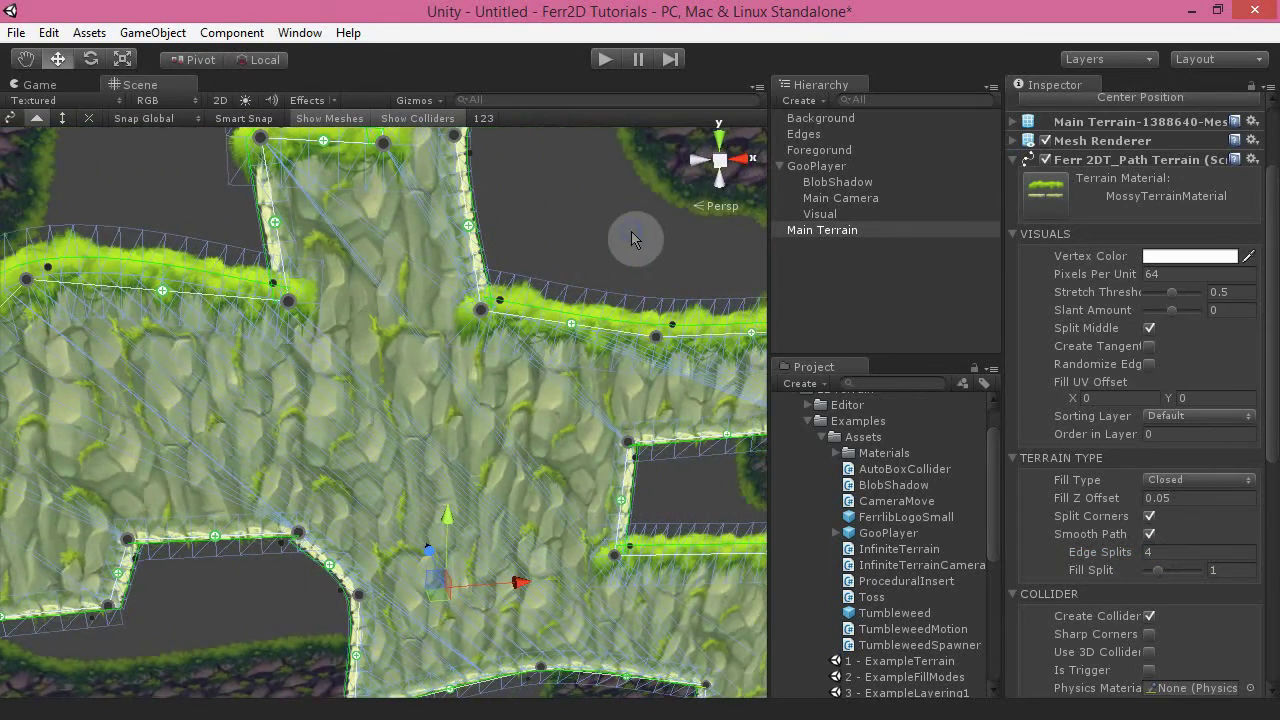
pyautogui.moveTo(331, 417); pyautogui.dragTo(270, 384, button='right')
pyautogui.press('a')
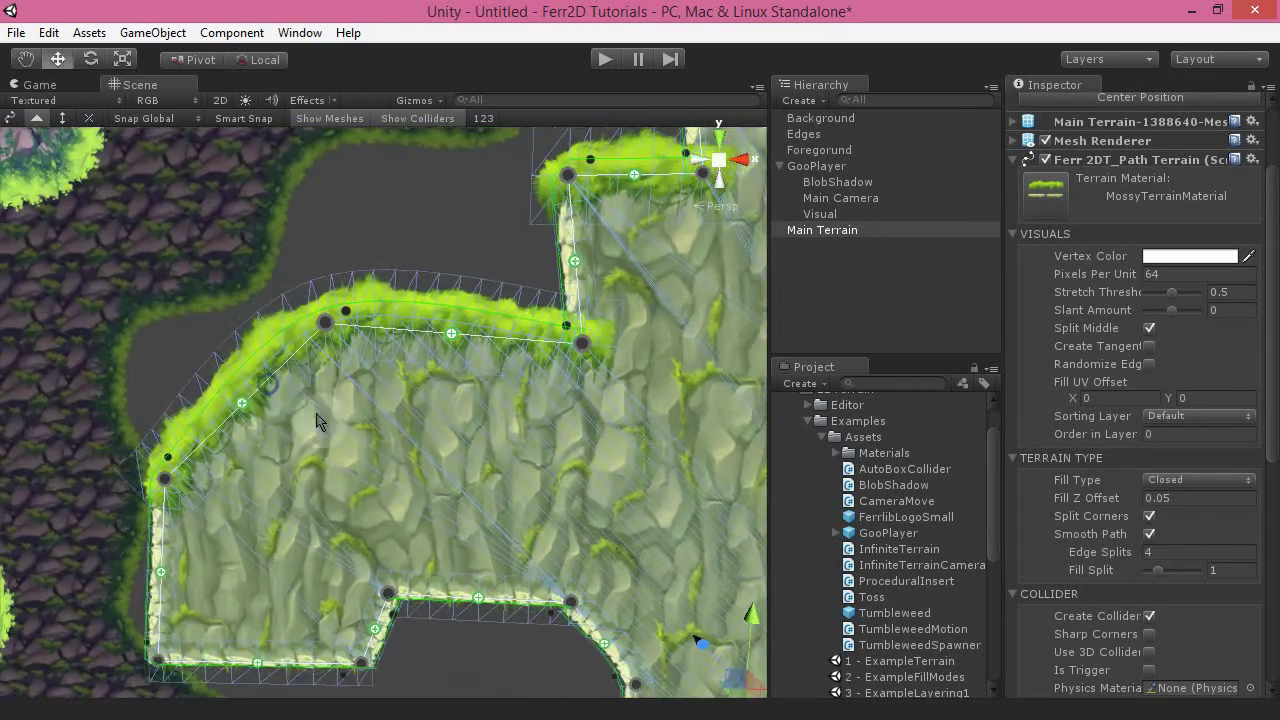
pyautogui.moveTo(390, 534); pyautogui.dragTo(505, 362, button='right')
pyautogui.moveTo(527, 513); pyautogui.dragTo(680, 580, button='right')
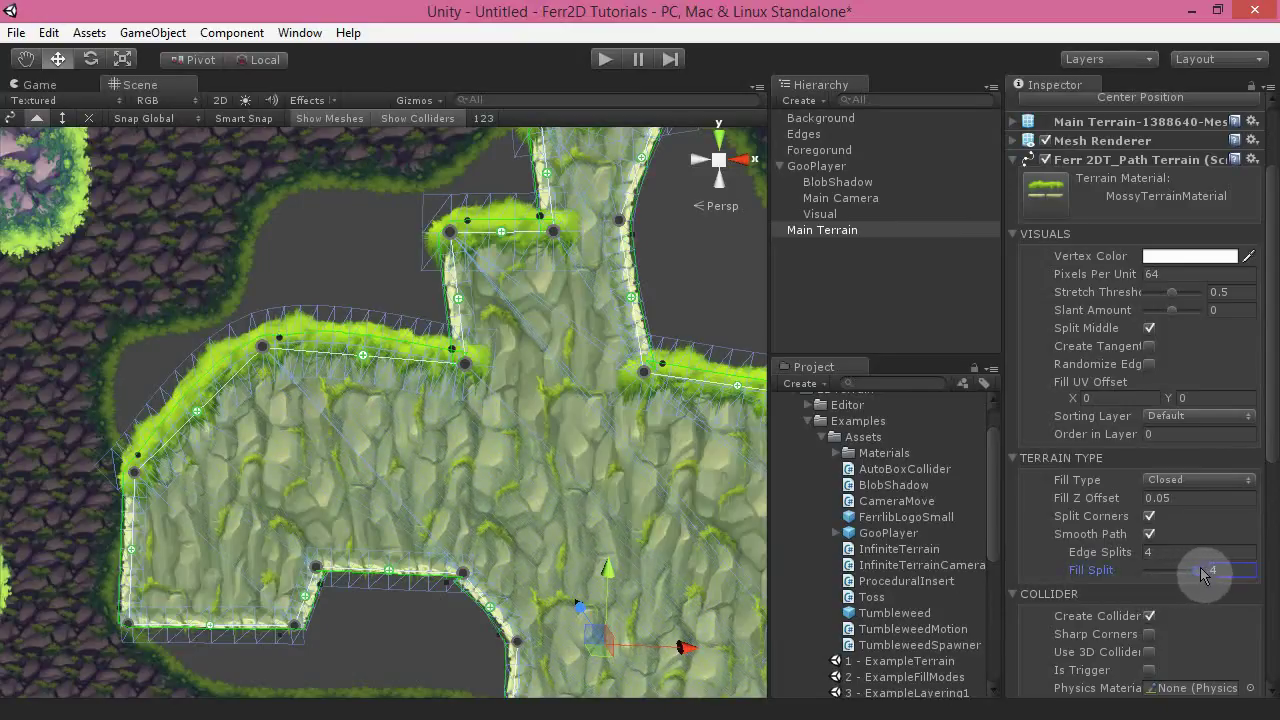
# Step: Try Fill Split values between 0.1 and 4 on the Main Terrain, settle on 0.4 and inspect the fill mesh
pyautogui.moveTo(1164, 578); pyautogui.dragTo(1139, 580)
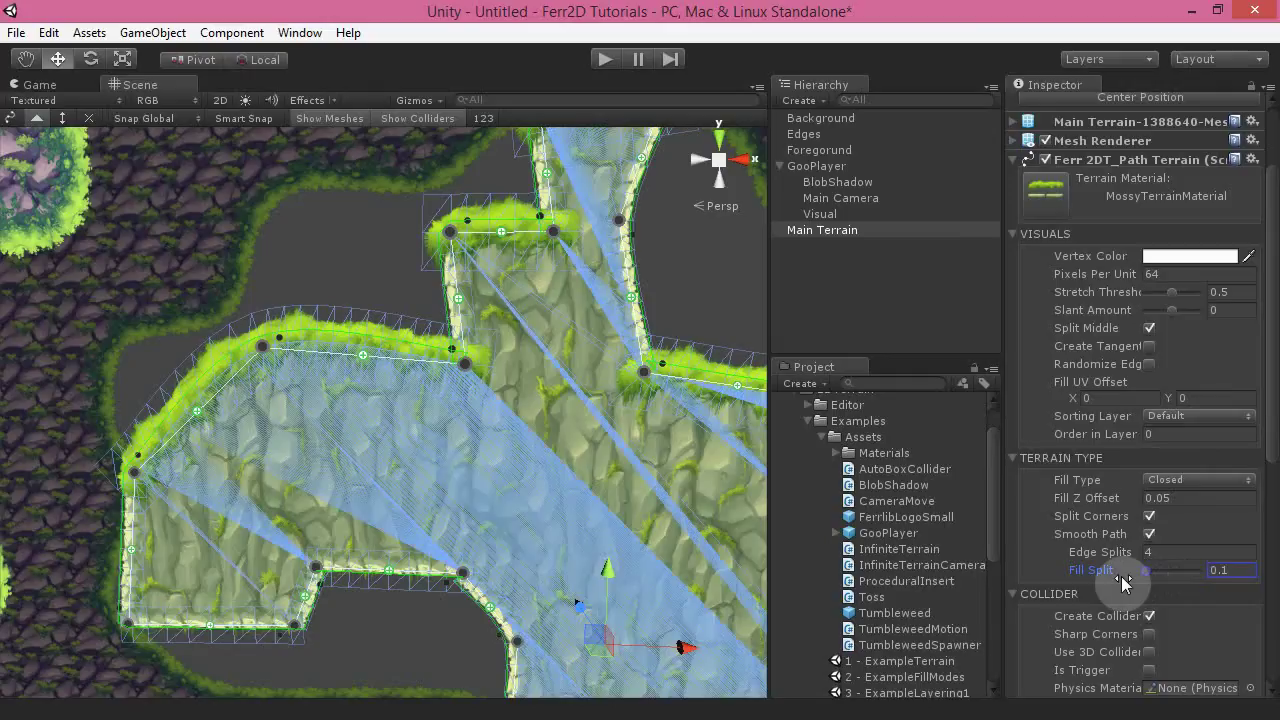
pyautogui.moveTo(1143, 580); pyautogui.dragTo(1201, 581)
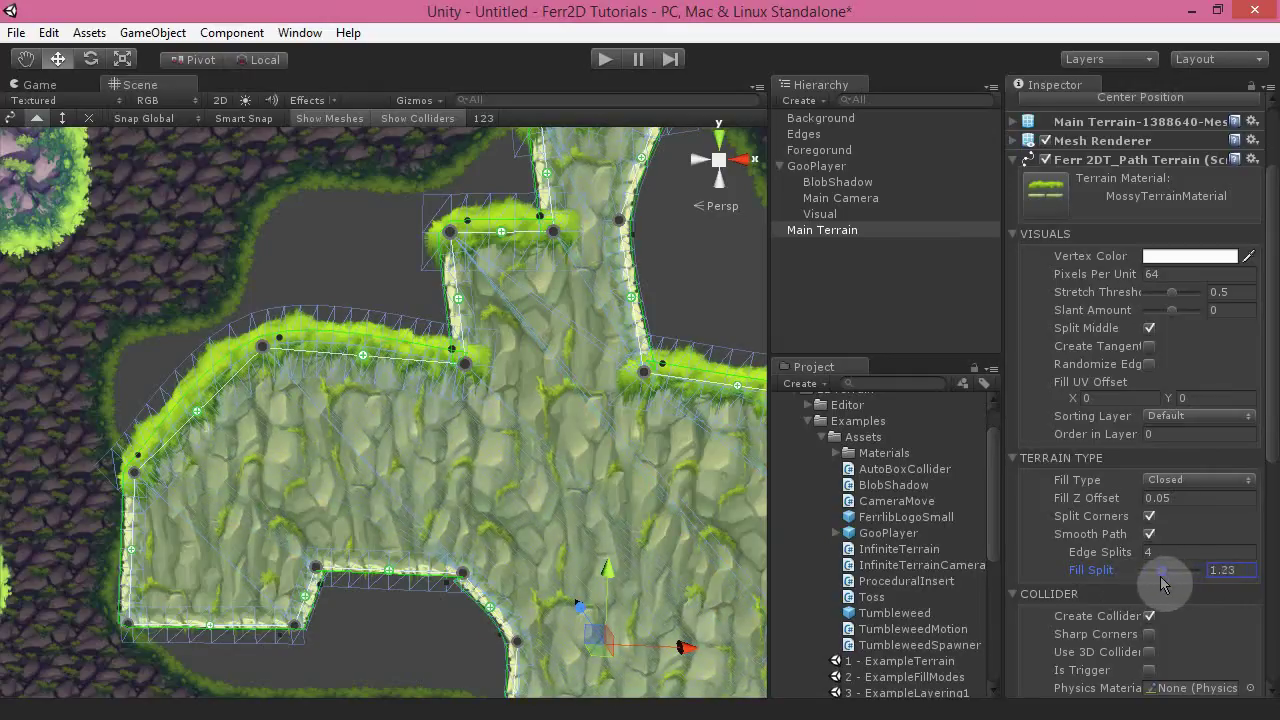
pyautogui.keyDown('alt'); pyautogui.moveTo(453, 463); pyautogui.dragTo(403, 236); pyautogui.keyUp('alt')
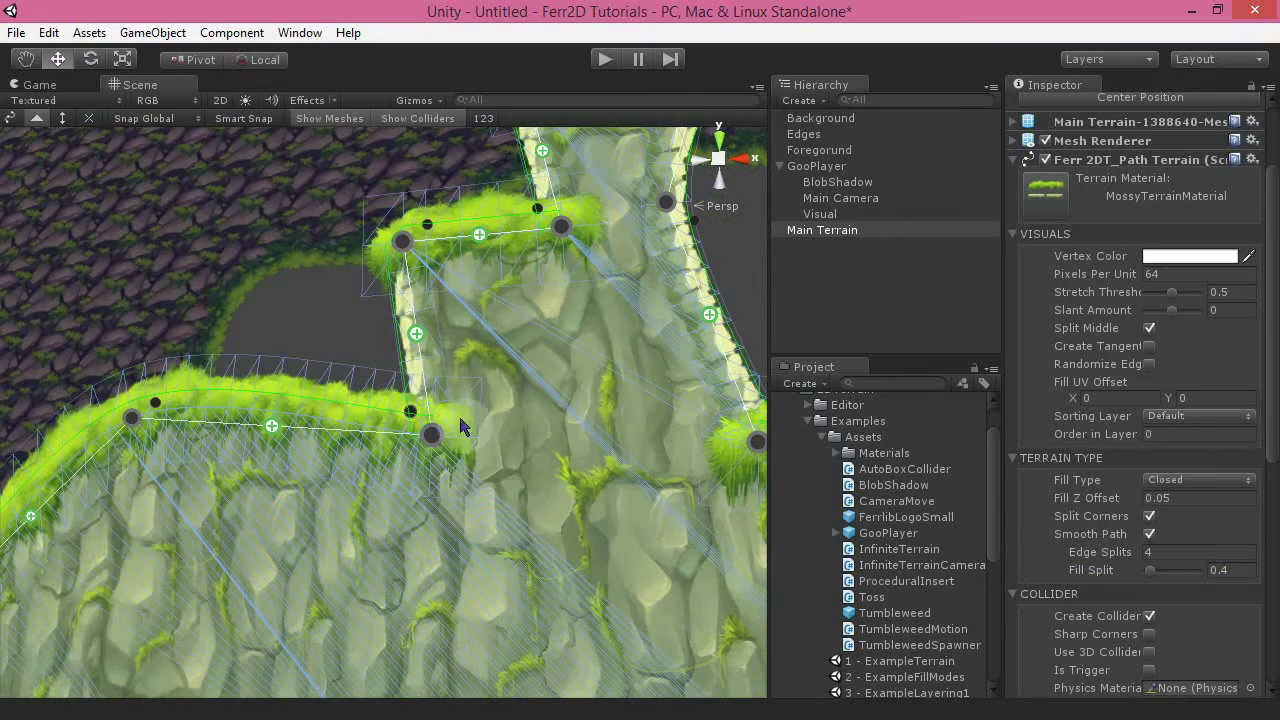
pyautogui.moveTo(446, 506); pyautogui.dragTo(522, 544, button='right')
pyautogui.press('s')
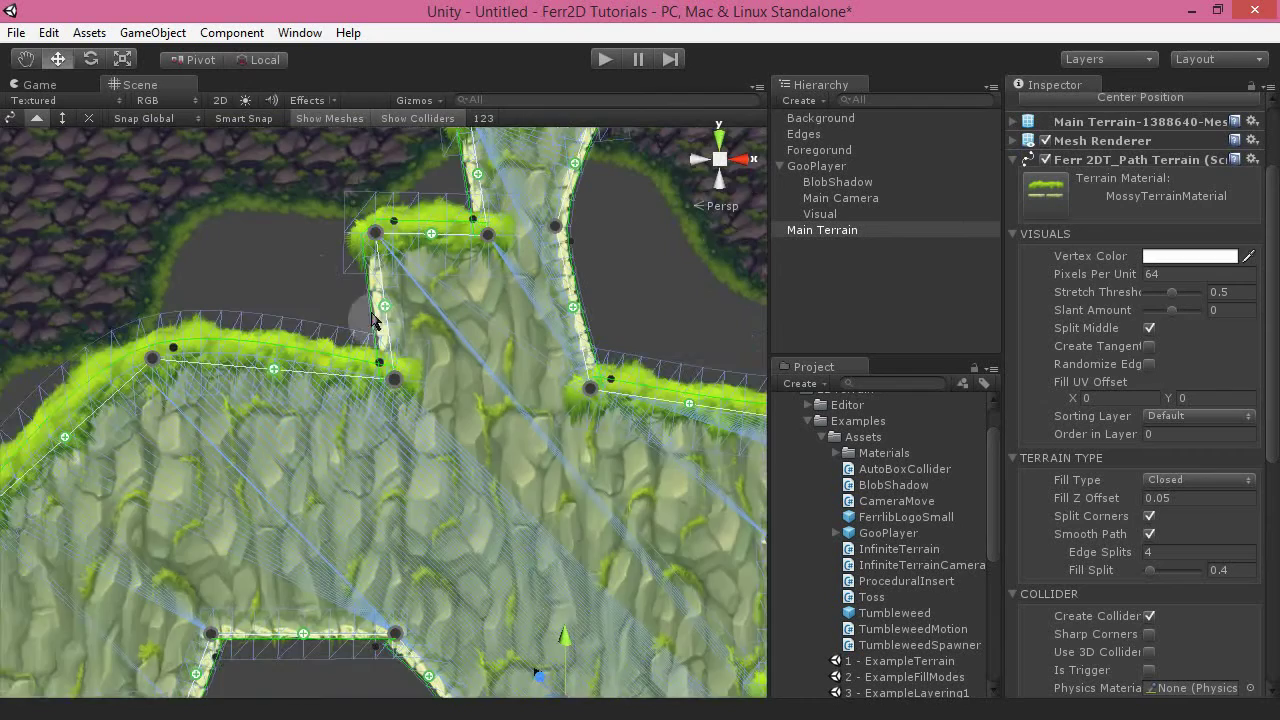
pyautogui.keyDown('alt'); pyautogui.moveTo(372, 320); pyautogui.dragTo(571, 675); pyautogui.keyUp('alt')
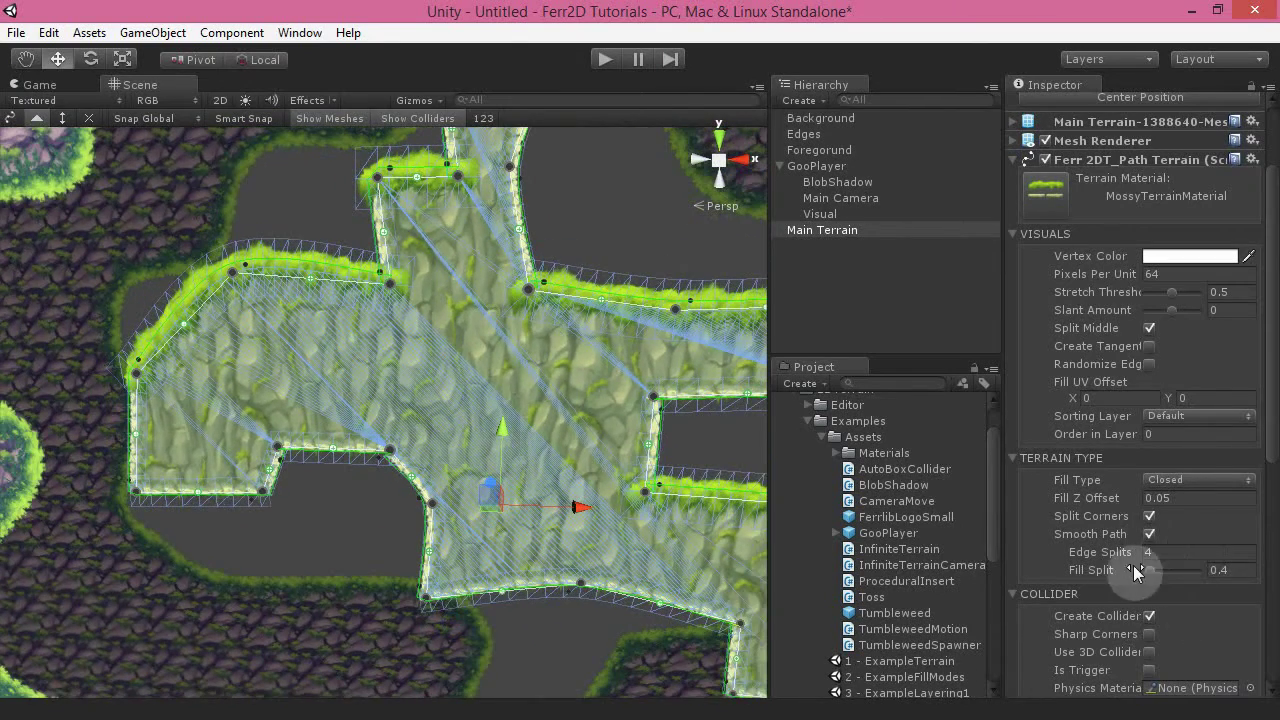
# Step: Disable Smooth Path on the Main Terrain and turn off its Create Collider option
pyautogui.click(1149, 534)
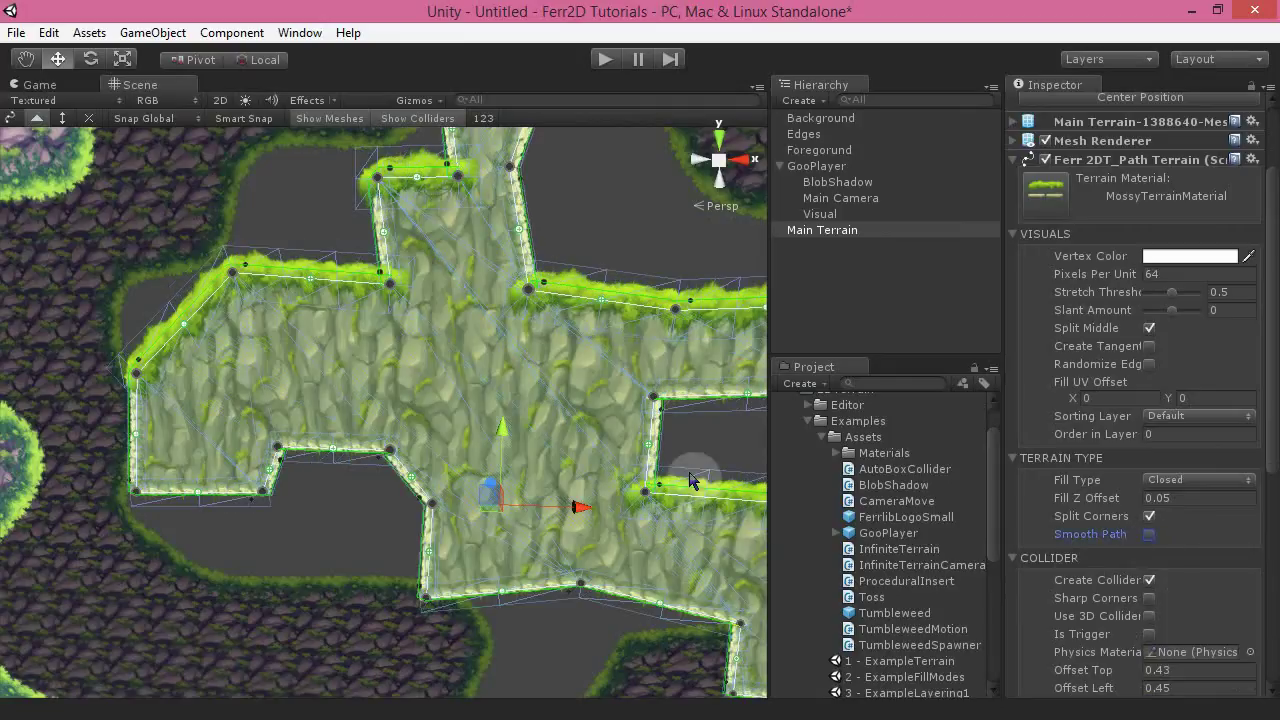
pyautogui.keyDown('alt'); pyautogui.moveTo(492, 396); pyautogui.dragTo(558, 339); pyautogui.keyUp('alt')
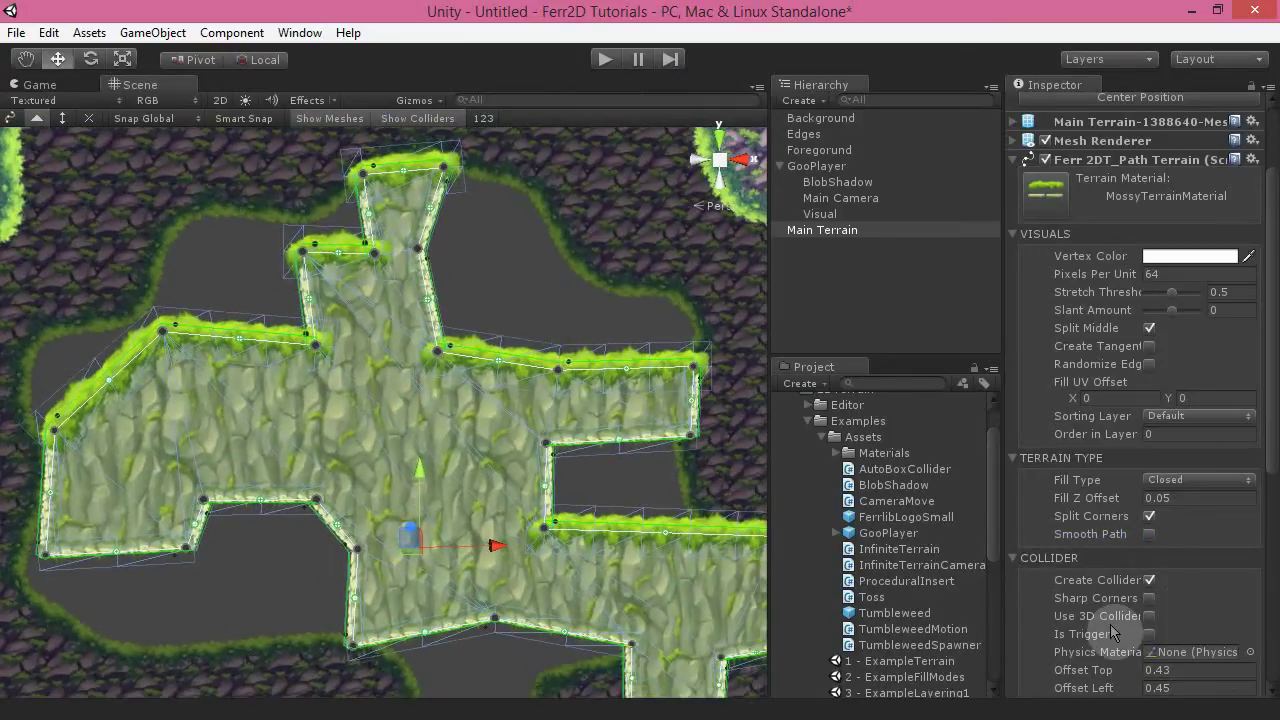
pyautogui.click(1149, 580)
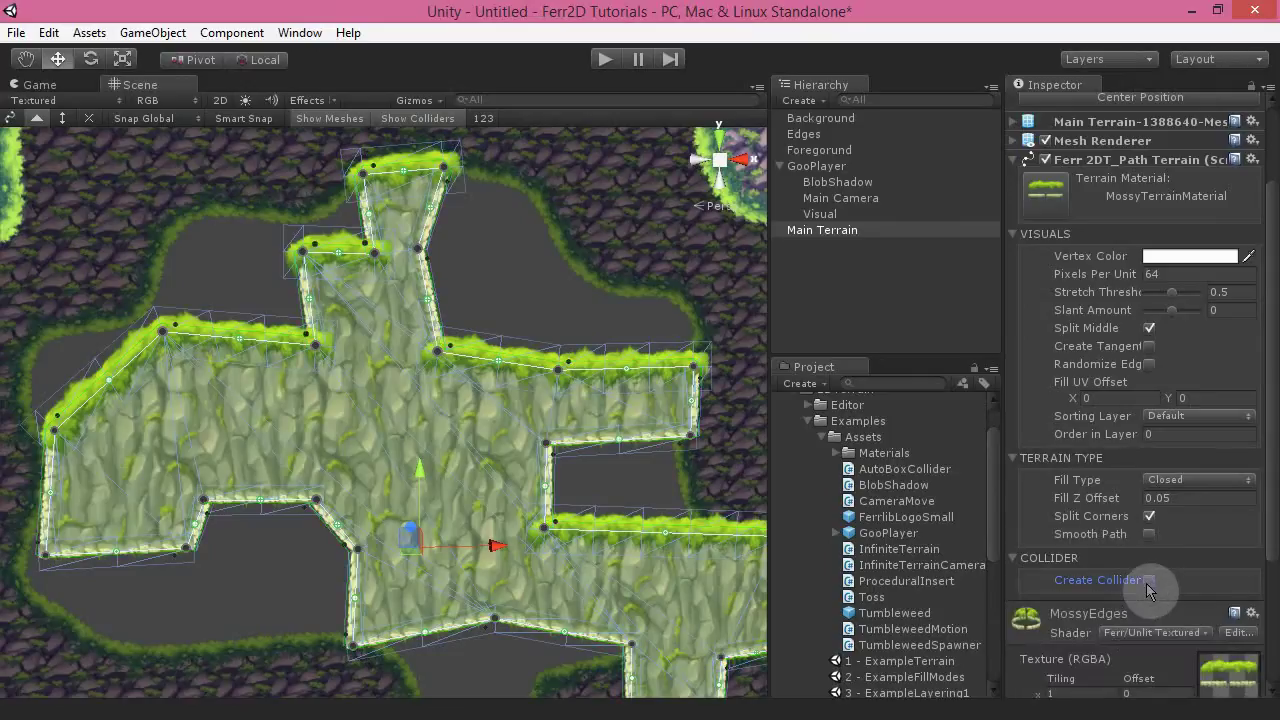
pyautogui.click(1149, 580)
pyautogui.click(1149, 580)
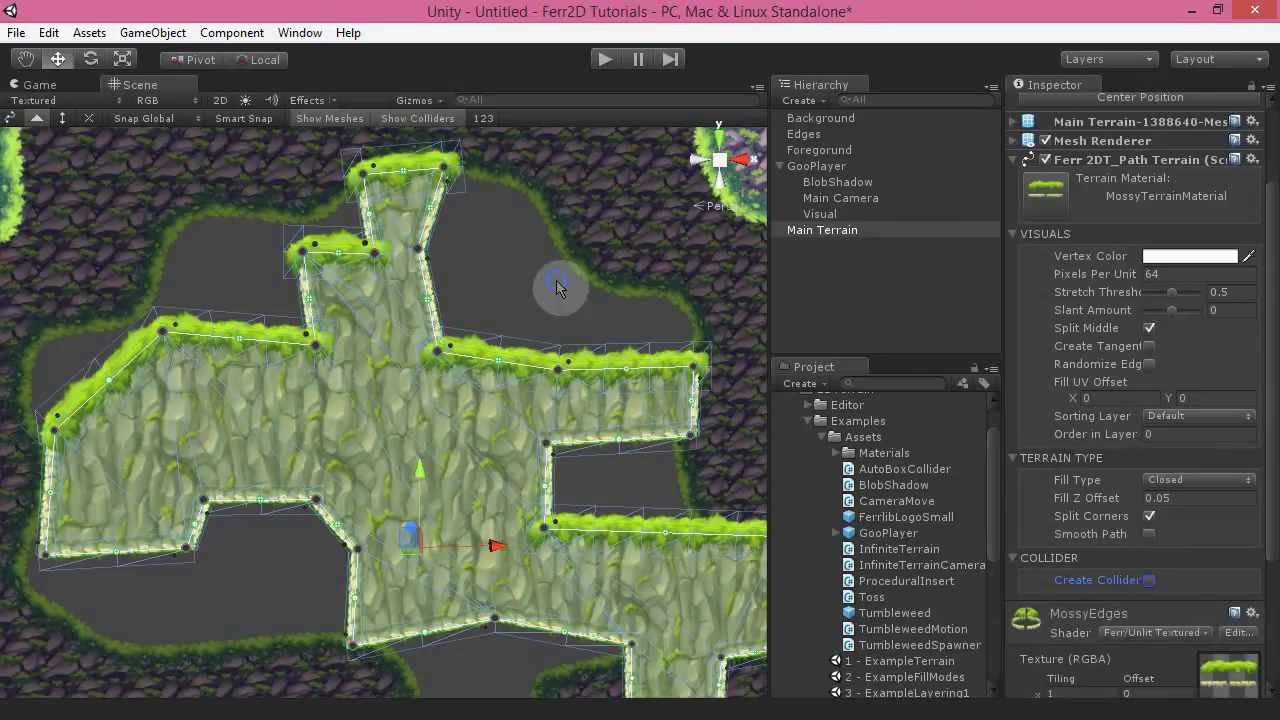
# Step: Select the Background, Edges and Main Terrain objects in turn to compare their layers and collider settings
pyautogui.moveTo(557, 287); pyautogui.dragTo(560, 202, button='right')
pyautogui.click(566, 369)
pyautogui.click(532, 423)
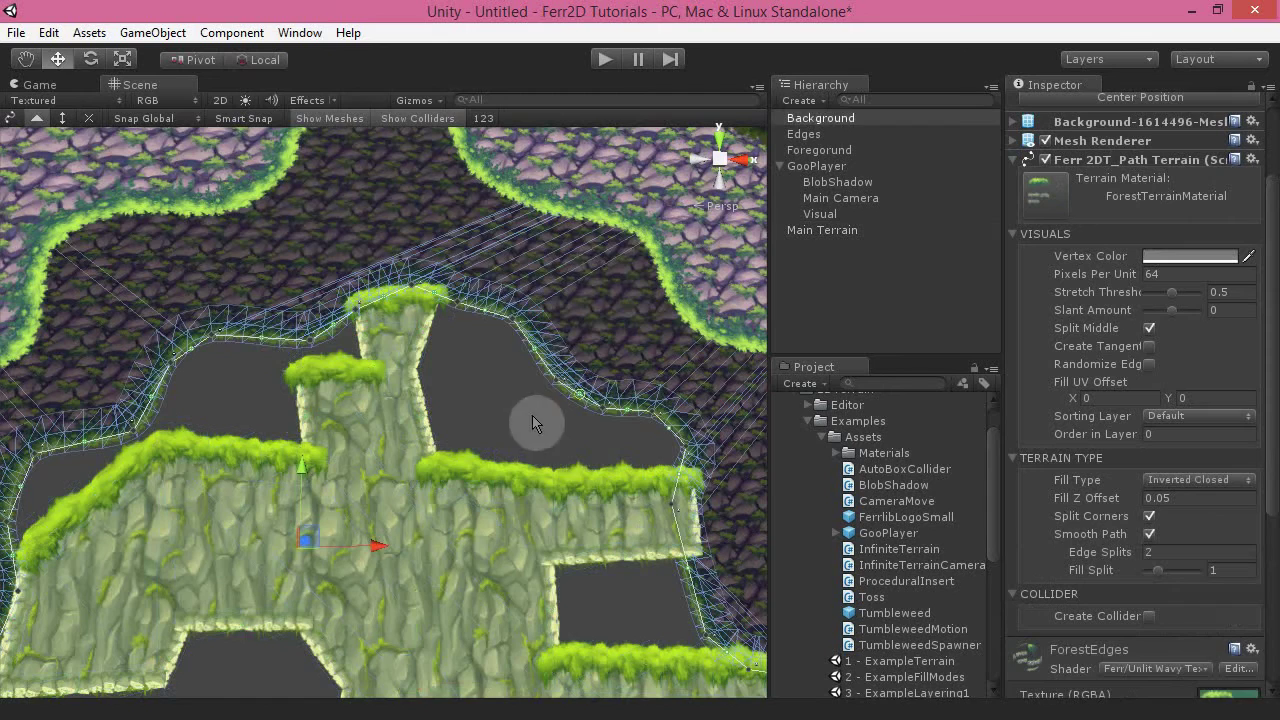
pyautogui.click(608, 229)
pyautogui.keyDown('alt'); pyautogui.moveTo(466, 271); pyautogui.dragTo(548, 233); pyautogui.keyUp('alt')
pyautogui.keyDown('alt'); pyautogui.moveTo(616, 532); pyautogui.dragTo(599, 570); pyautogui.keyUp('alt')
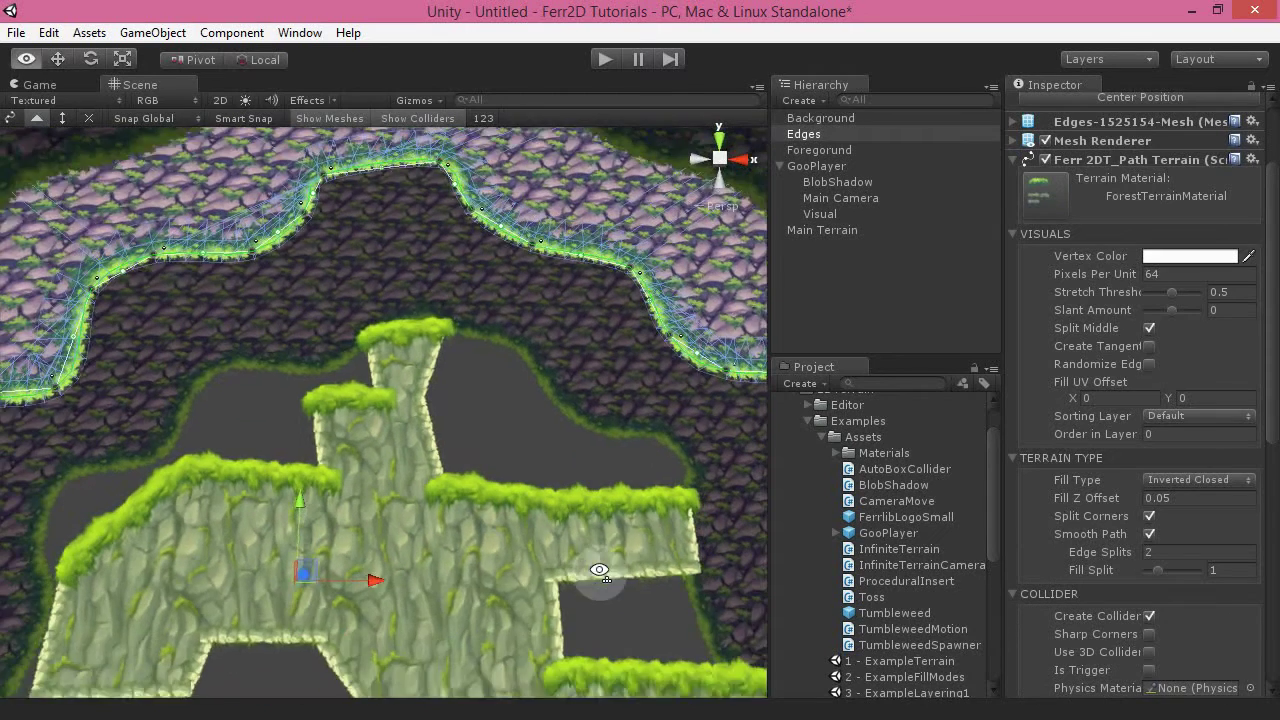
pyautogui.moveTo(599, 570); pyautogui.dragTo(607, 532, button='right')
pyautogui.click(640, 170)
pyautogui.moveTo(564, 462); pyautogui.dragTo(545, 522, button='right')
pyautogui.click(516, 376)
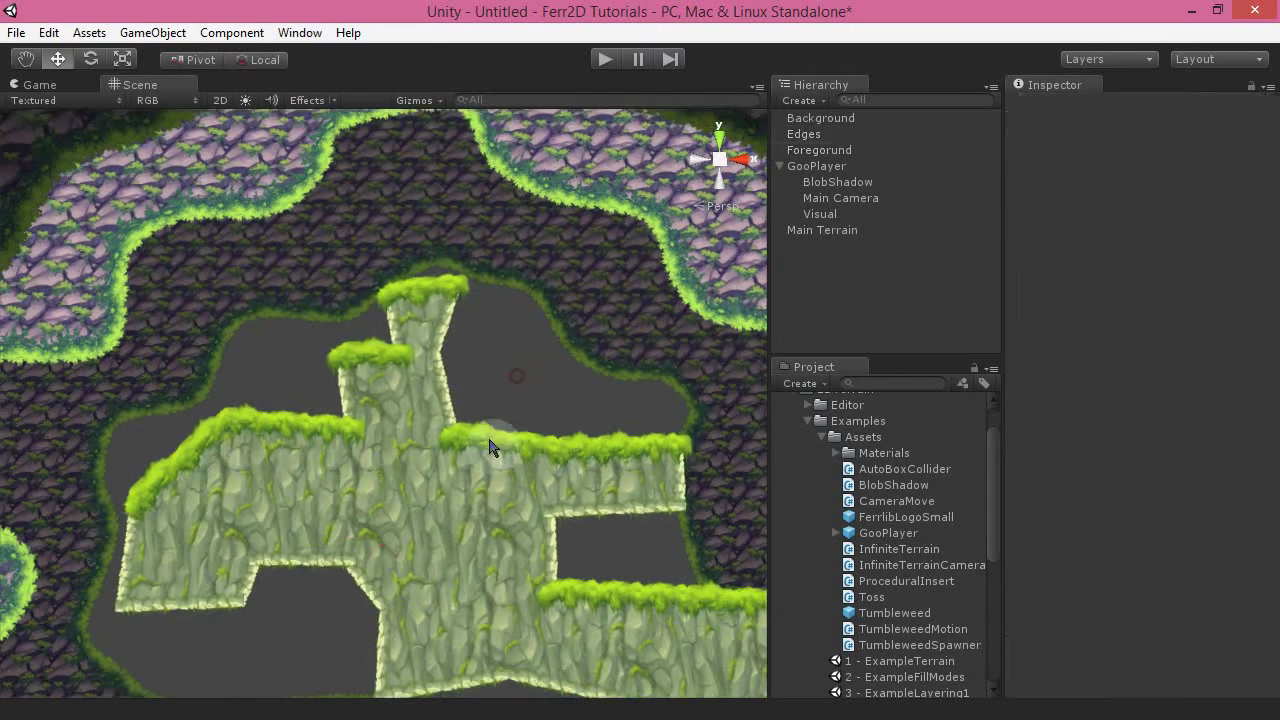
pyautogui.click(474, 525)
pyautogui.keyDown('alt'); pyautogui.moveTo(509, 386); pyautogui.dragTo(574, 445); pyautogui.keyUp('alt')
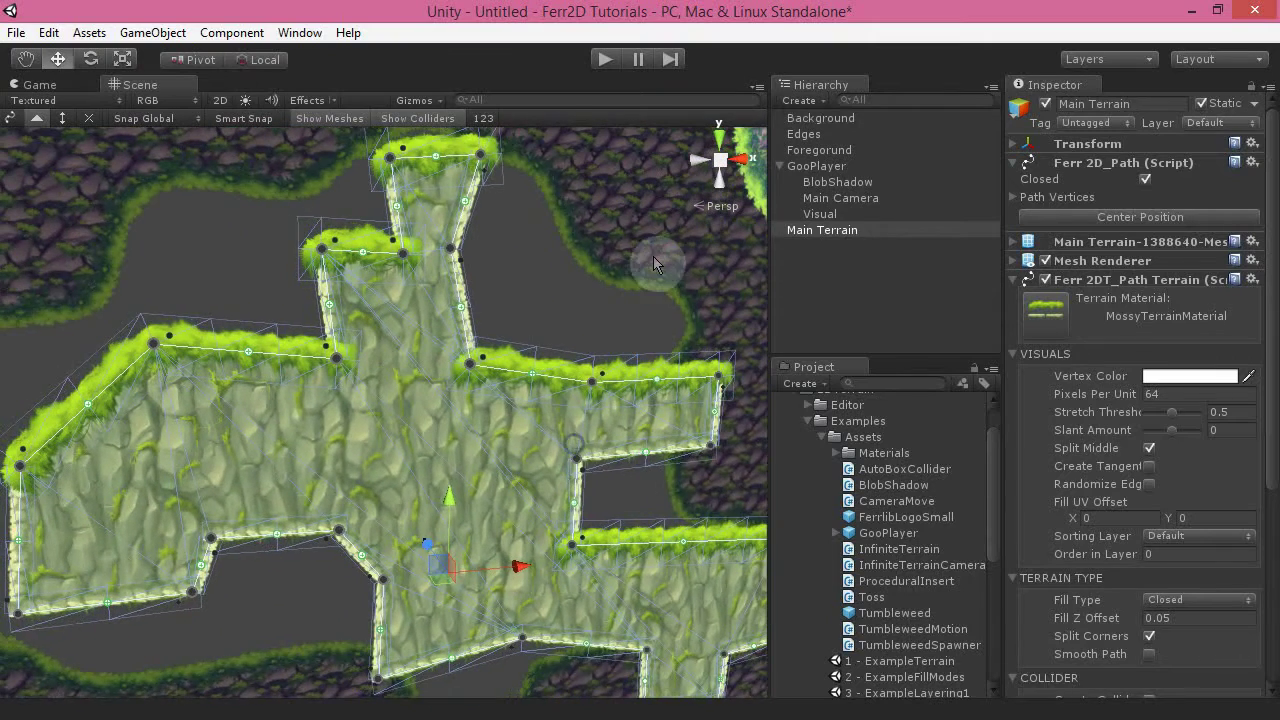
pyautogui.click(653, 256)
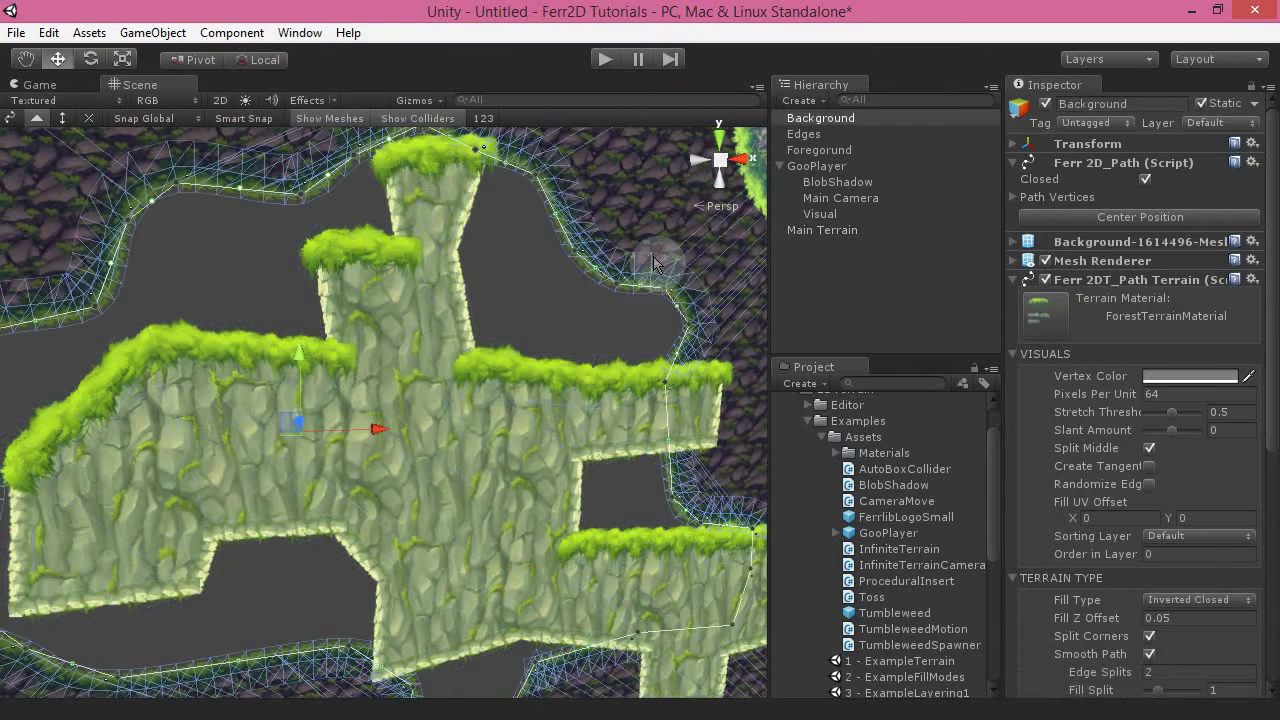
# Step: Select the Main Terrain and re-enable its Create Collider option
pyautogui.click(475, 528)
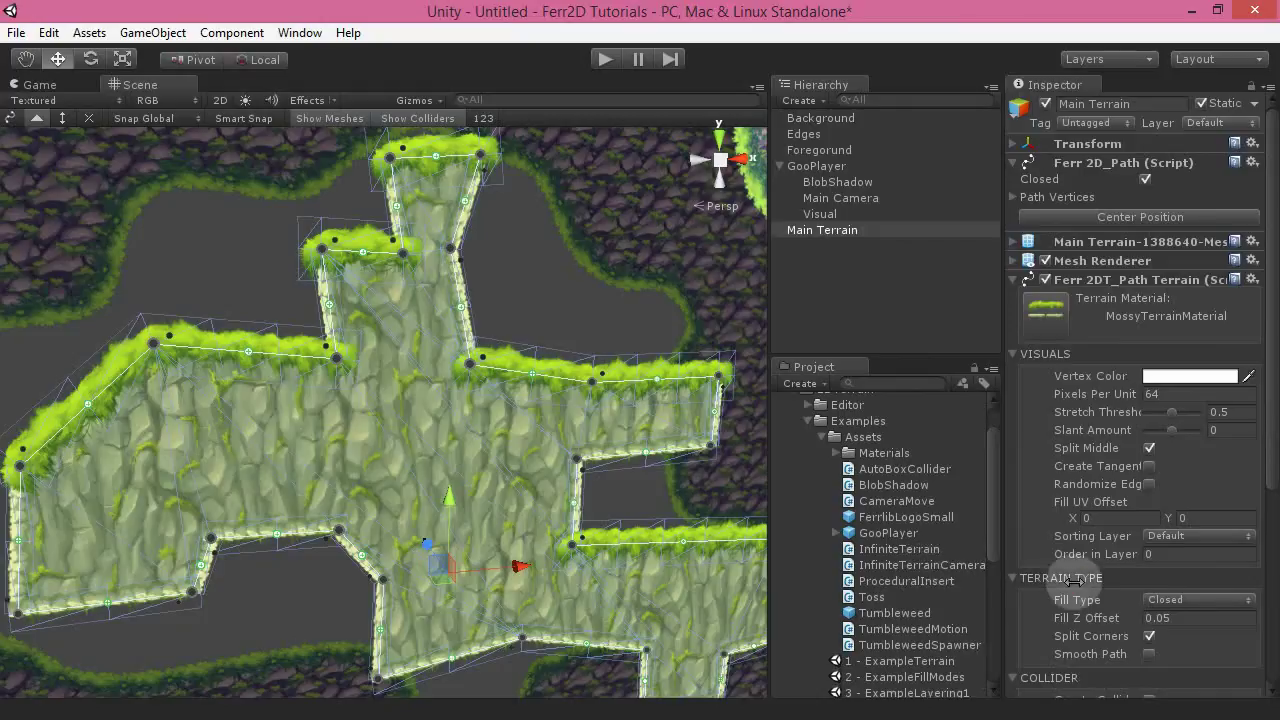
pyautogui.scroll(-5, 1050, 575)
pyautogui.scroll(3, 1100, 480)
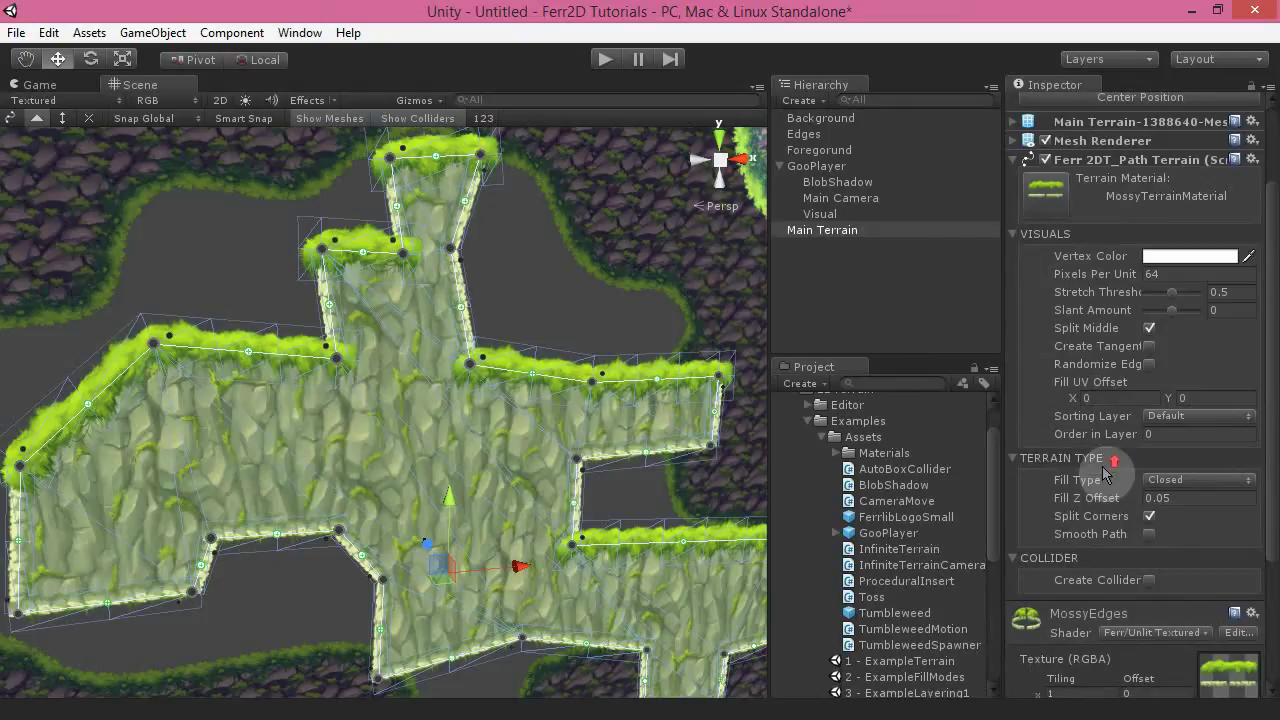
pyautogui.click(1149, 580)
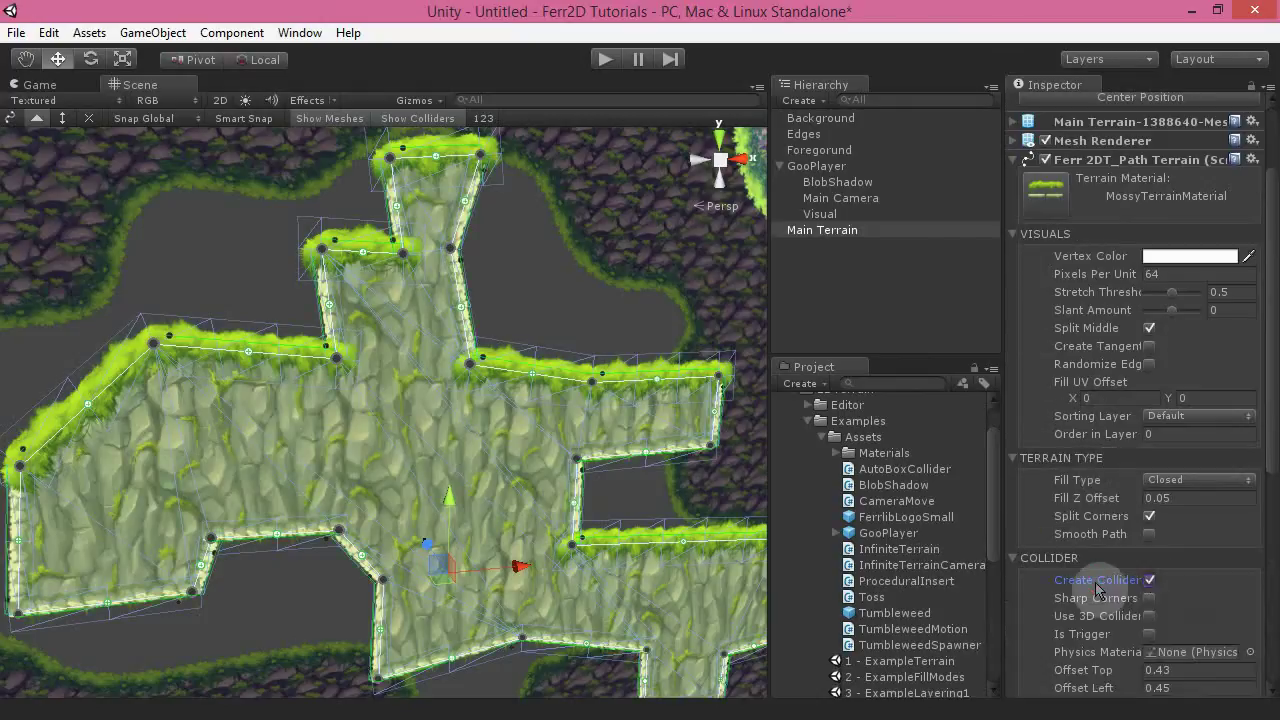
# Step: Inspect the collider outline at the Main Terrain's ledge corners and enable Sharp Corners for its collider
pyautogui.scroll(-3, 1120, 575)
pyautogui.moveTo(523, 323)
pyautogui.keyDown('alt'); pyautogui.mouseDown()
pyautogui.moveTo(517, 200)
pyautogui.moveTo(517, 304)
pyautogui.mouseUp(); pyautogui.keyUp('alt')
pyautogui.keyDown('alt'); pyautogui.scroll(3, 517, 304); pyautogui.keyUp('alt')
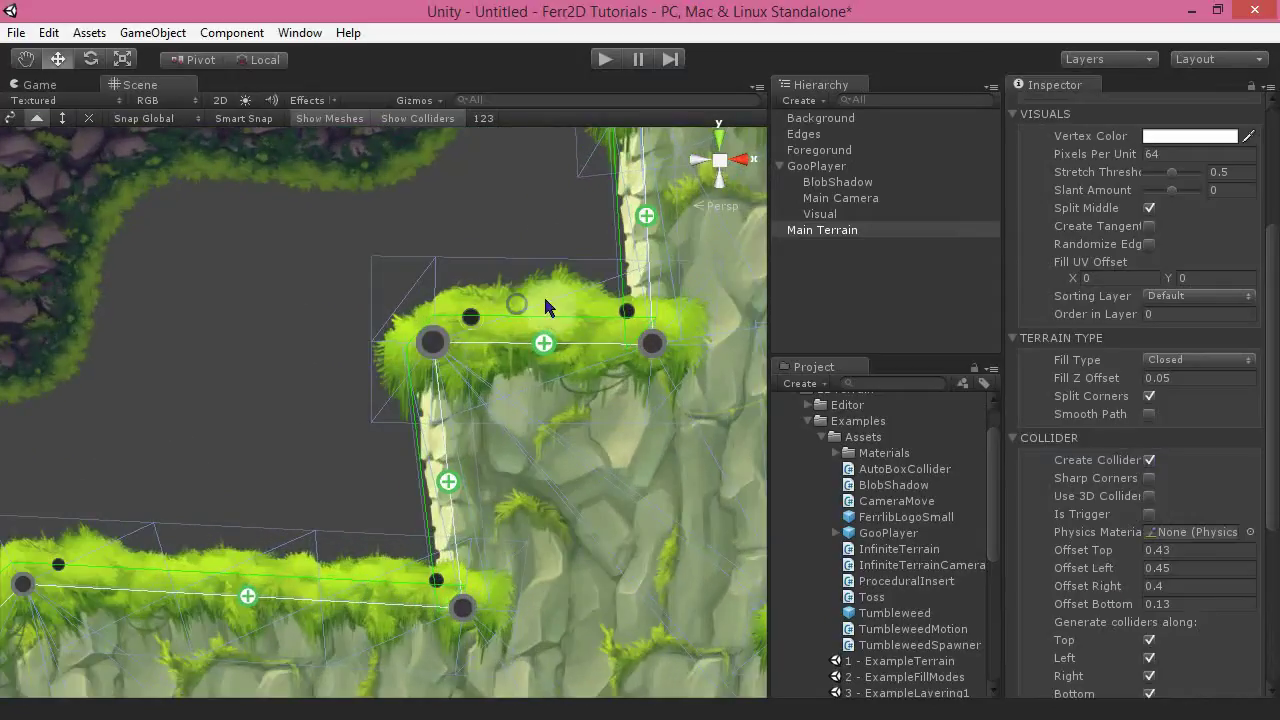
pyautogui.keyDown('alt'); pyautogui.moveTo(611, 316); pyautogui.dragTo(596, 409); pyautogui.keyUp('alt')
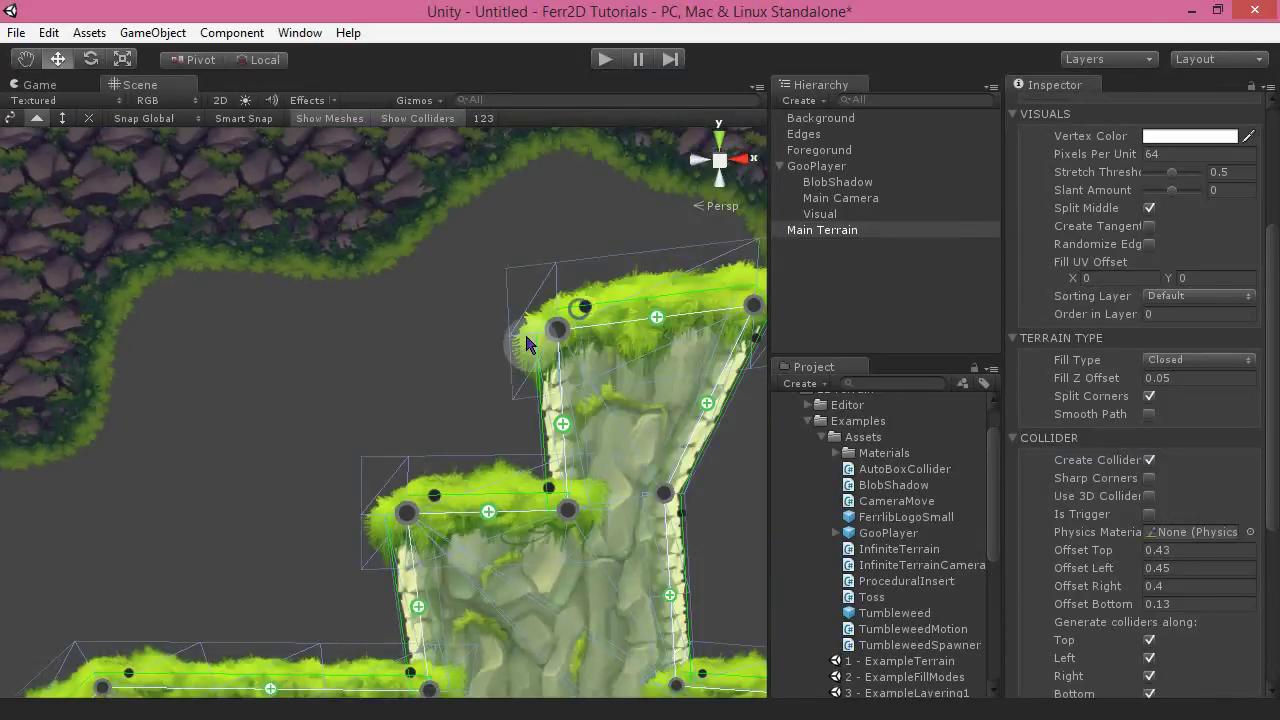
pyautogui.click(1150, 479)
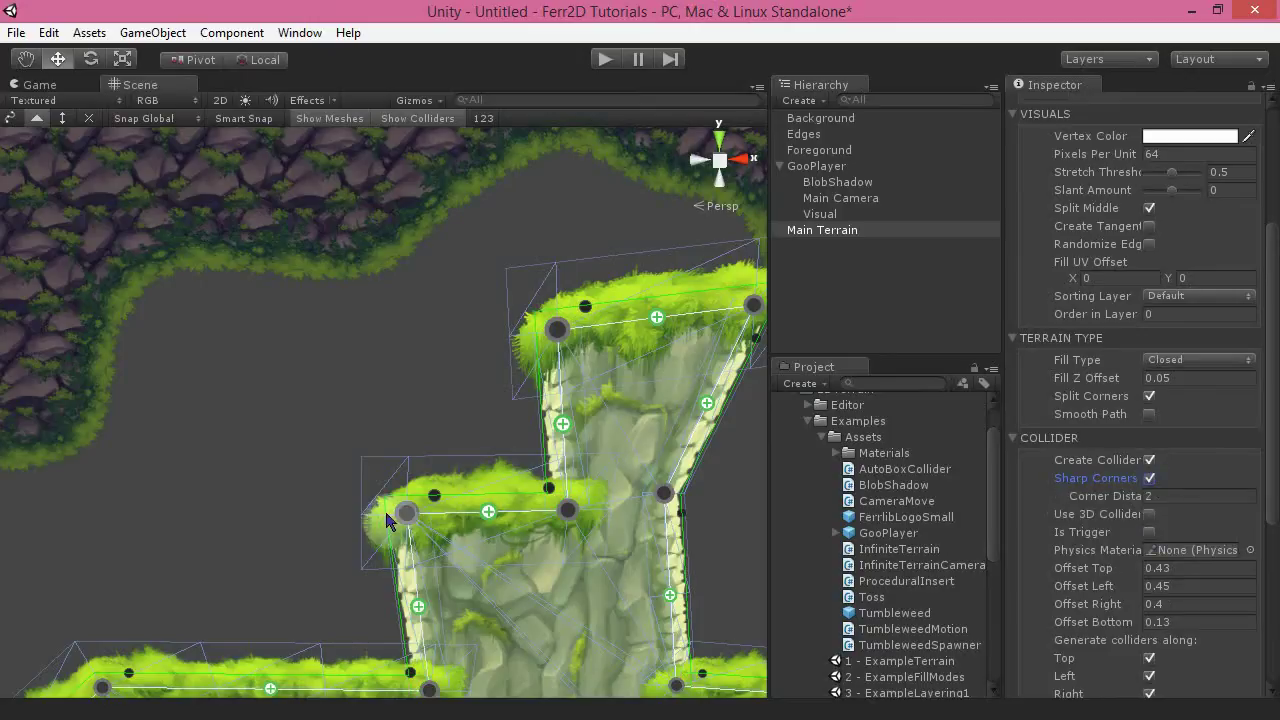
# Step: Disable Sharp Corners and enable Use 3D Collider in the Main Terrain's collider settings
pyautogui.click(1150, 479)
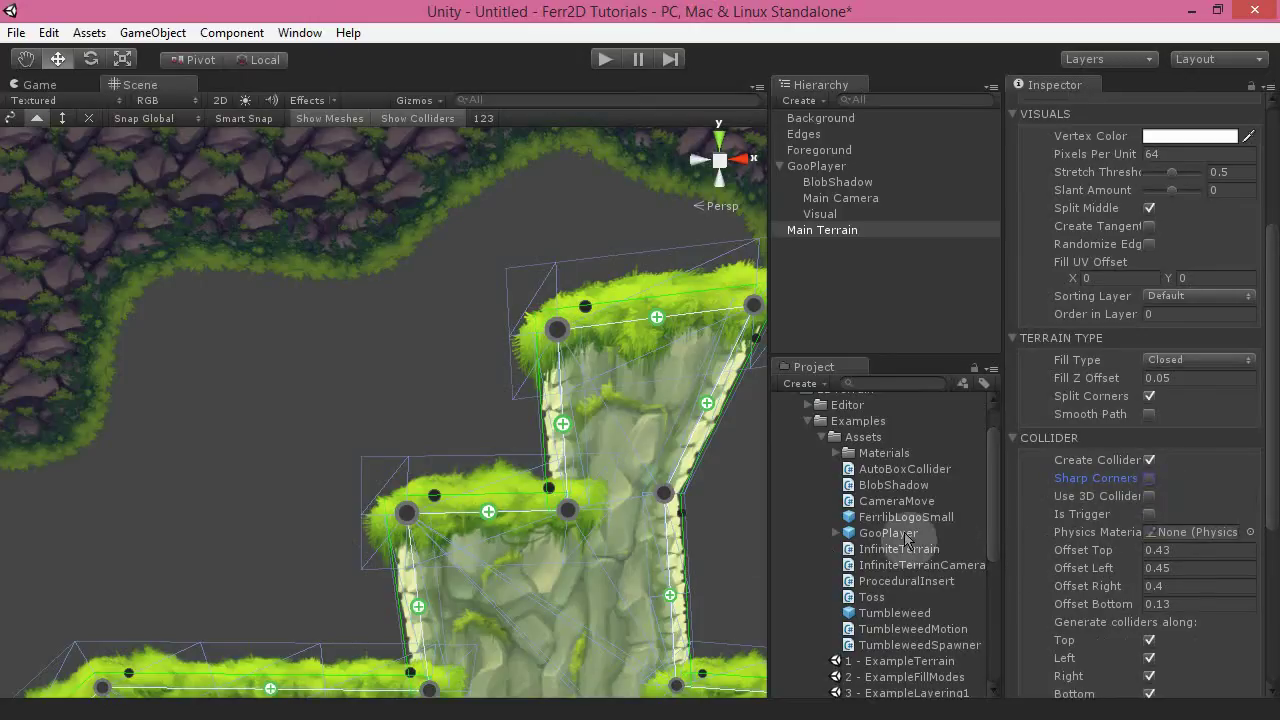
pyautogui.click(1149, 497)
pyautogui.keyDown('alt'); pyautogui.moveTo(276, 380); pyautogui.dragTo(310, 422); pyautogui.keyUp('alt')
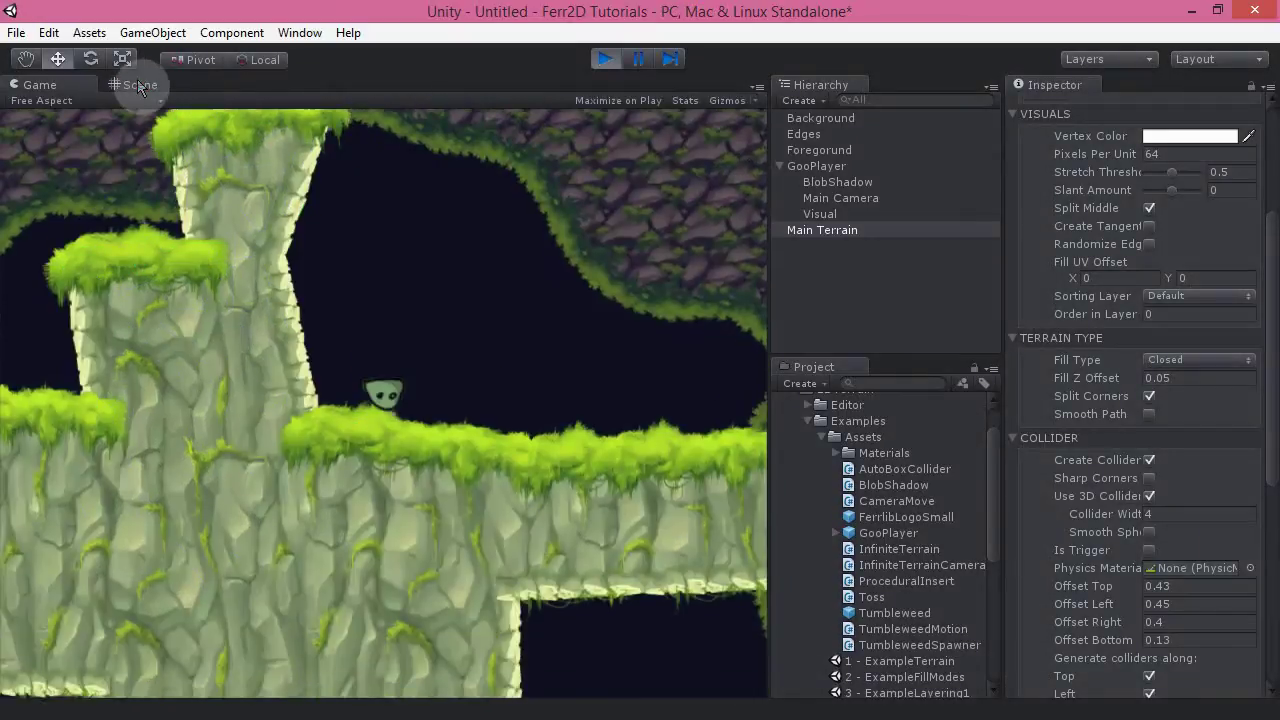
# Step: Inspect the Main Terrain's 3D collider from an angle in the scene view while the game runs
pyautogui.click(131, 86)
pyautogui.moveTo(567, 362); pyautogui.dragTo(435, 322, button='right')
pyautogui.keyDown('alt'); pyautogui.moveTo(436, 322); pyautogui.dragTo(406, 430); pyautogui.keyUp('alt')
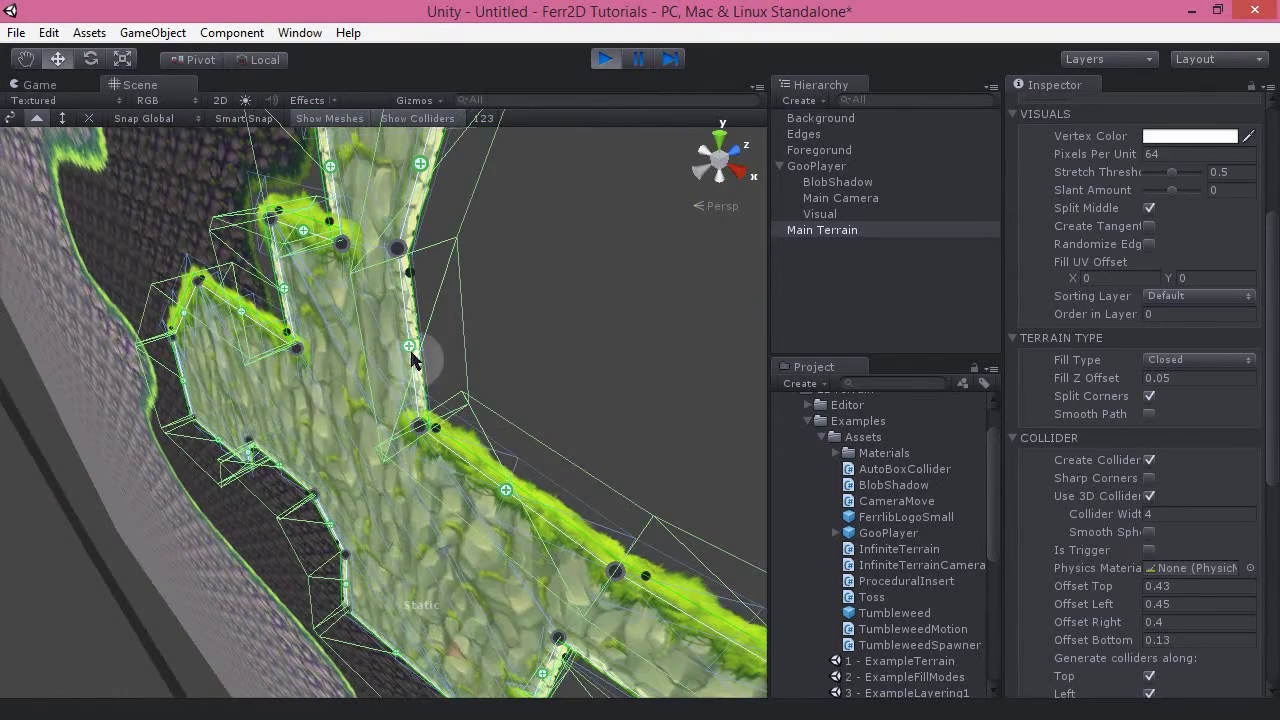
pyautogui.keyDown('alt'); pyautogui.moveTo(304, 415); pyautogui.dragTo(328, 396); pyautogui.keyUp('alt')
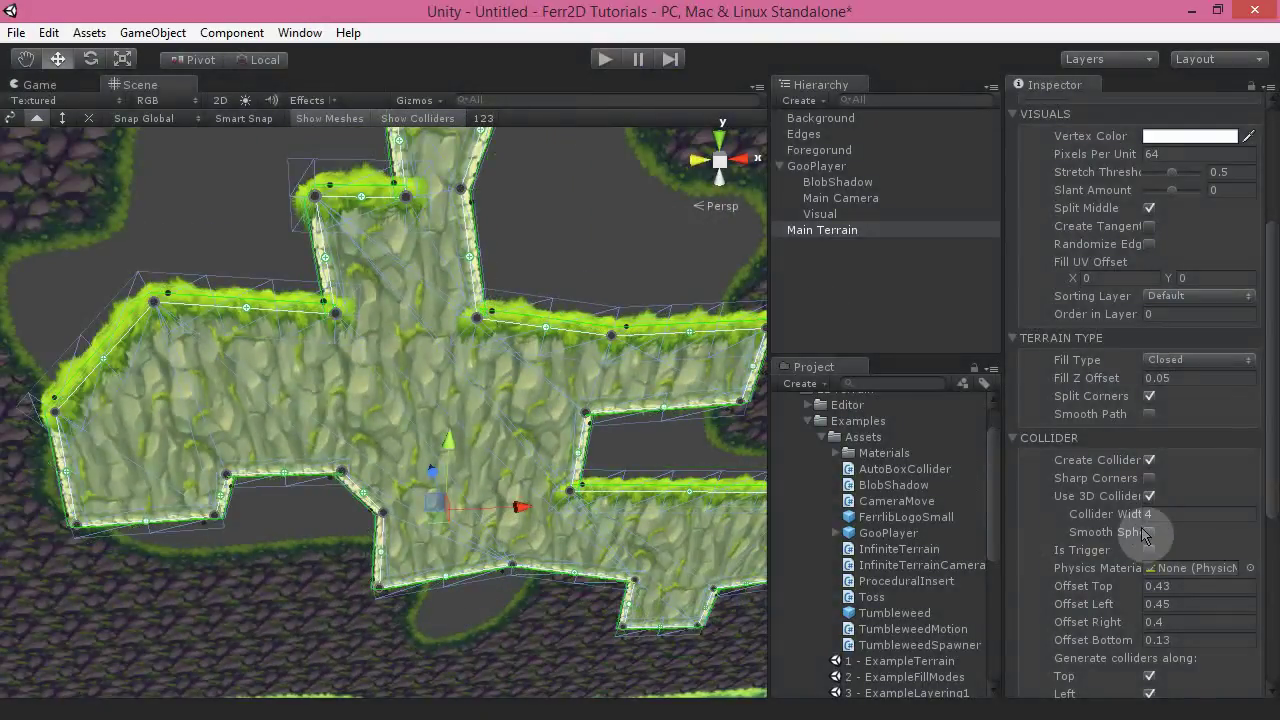
# Step: Set the Main Terrain's collider Offset Top to 0.32 and Offset Right to 0.26
pyautogui.keyDown('alt'); pyautogui.moveTo(558, 255); pyautogui.dragTo(593, 202); pyautogui.keyUp('alt')
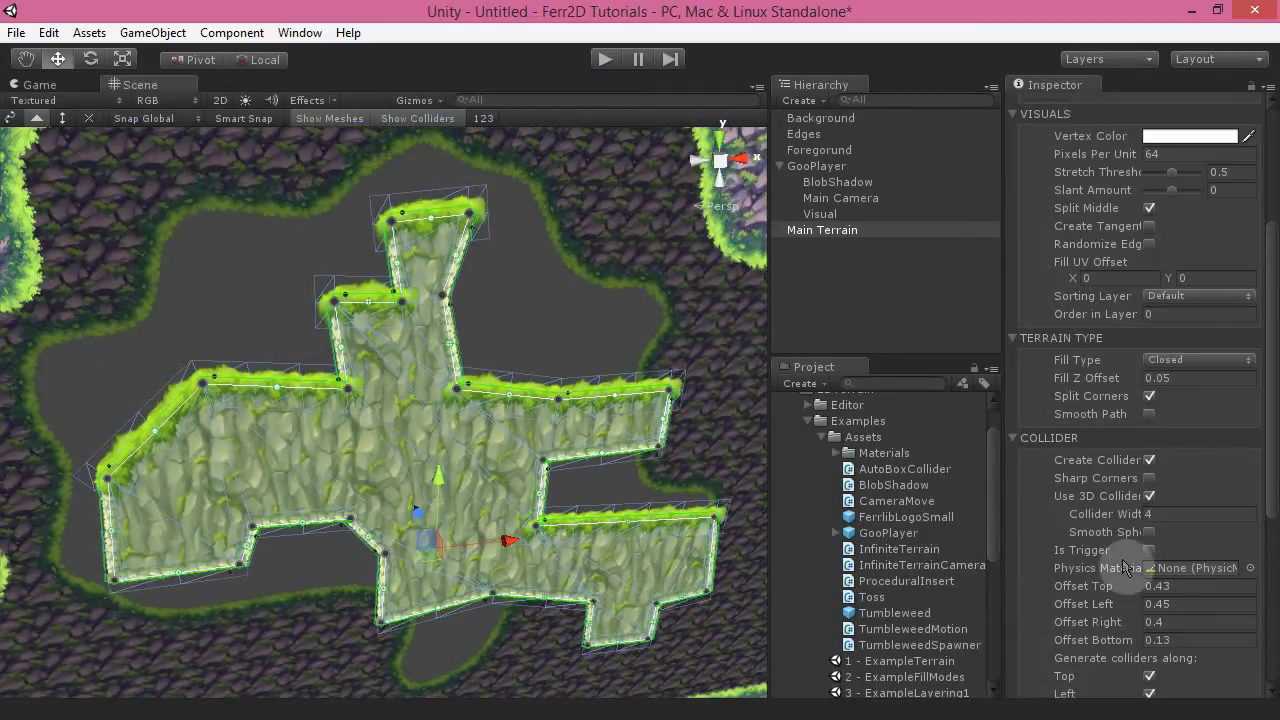
pyautogui.scroll(5, 510, 320)
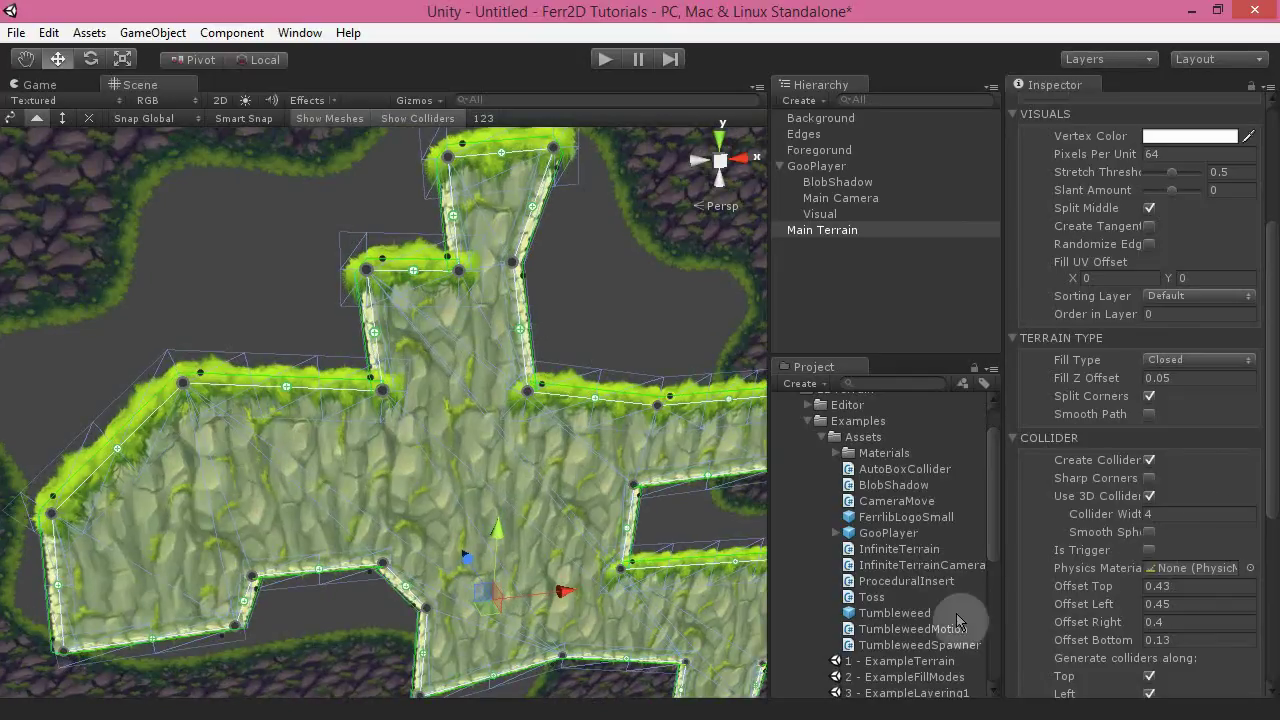
pyautogui.keyDown('alt'); pyautogui.moveTo(596, 333); pyautogui.dragTo(626, 323); pyautogui.keyUp('alt')
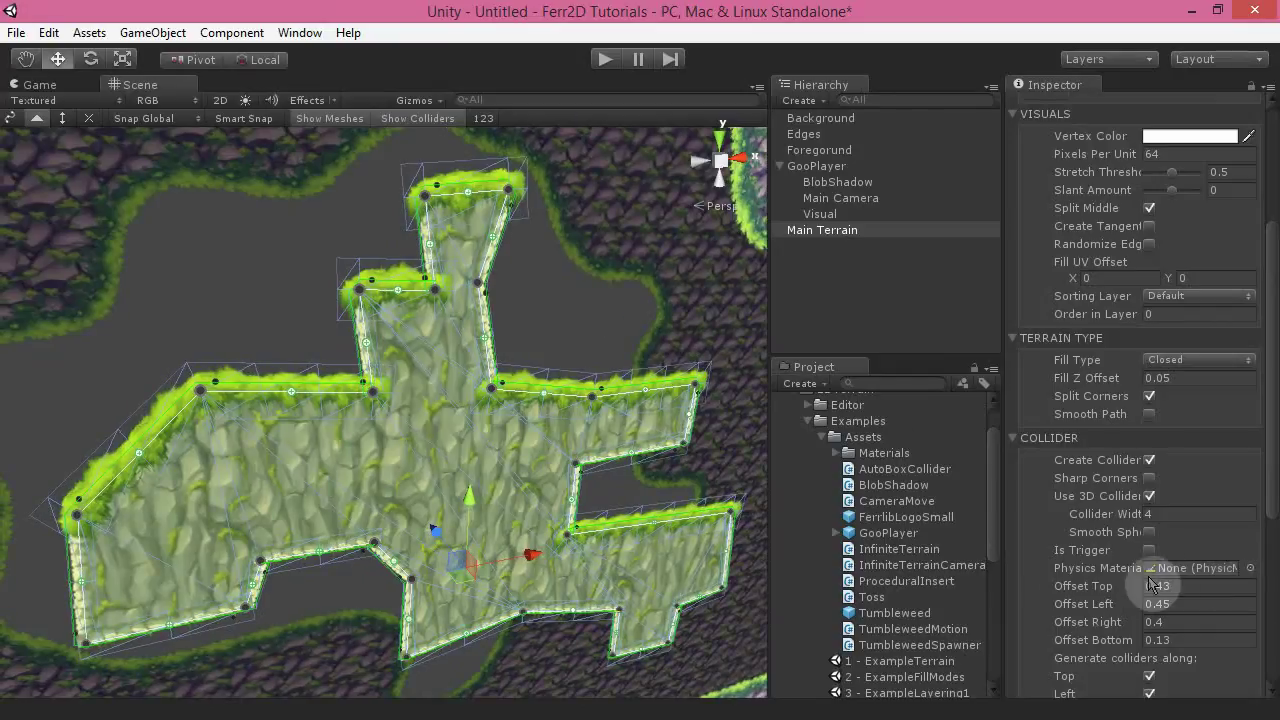
pyautogui.keyDown('alt'); pyautogui.moveTo(571, 320); pyautogui.dragTo(432, 287); pyautogui.keyUp('alt')
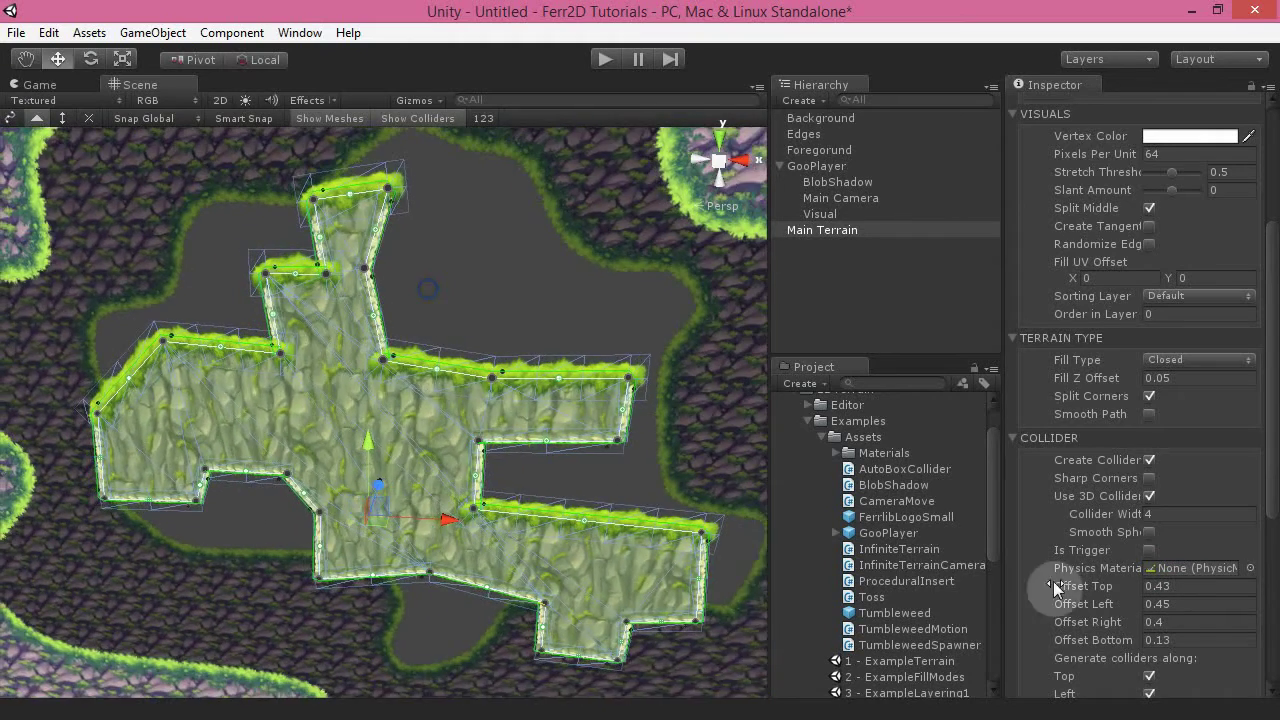
pyautogui.press('w')
pyautogui.moveTo(518, 315); pyautogui.dragTo(571, 225, button='right')
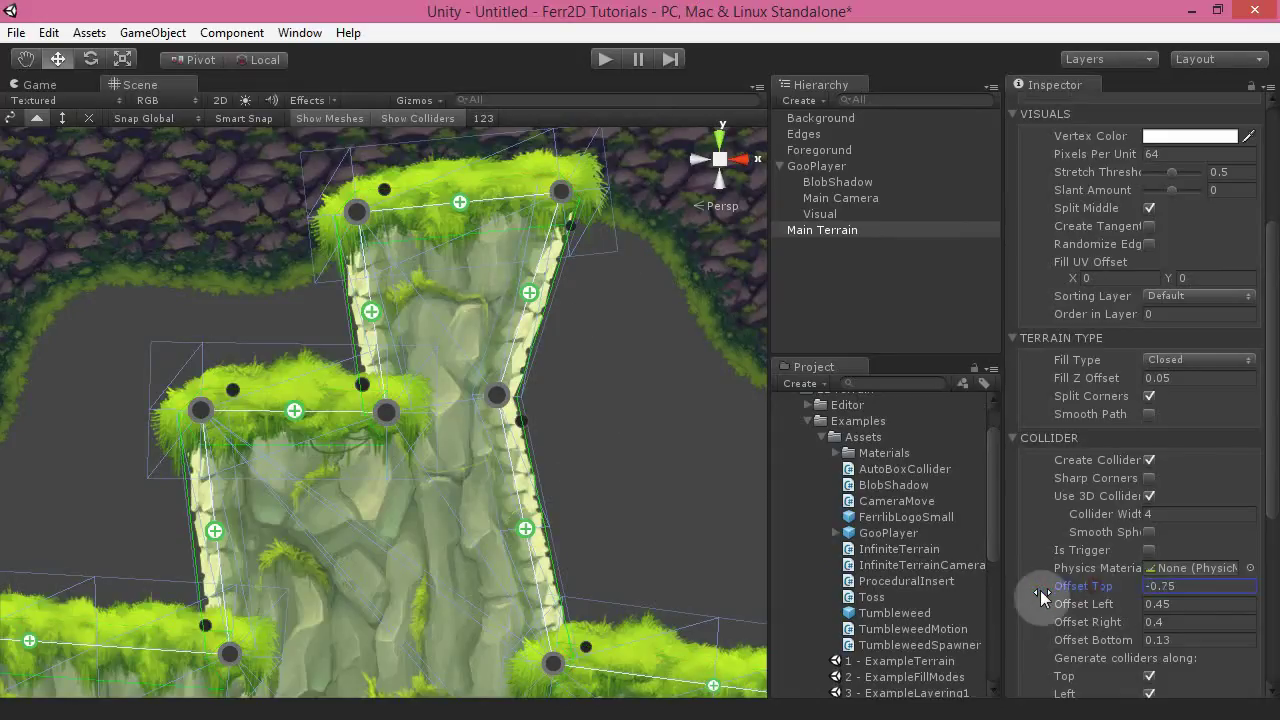
pyautogui.moveTo(1078, 592); pyautogui.dragTo(1136, 588)
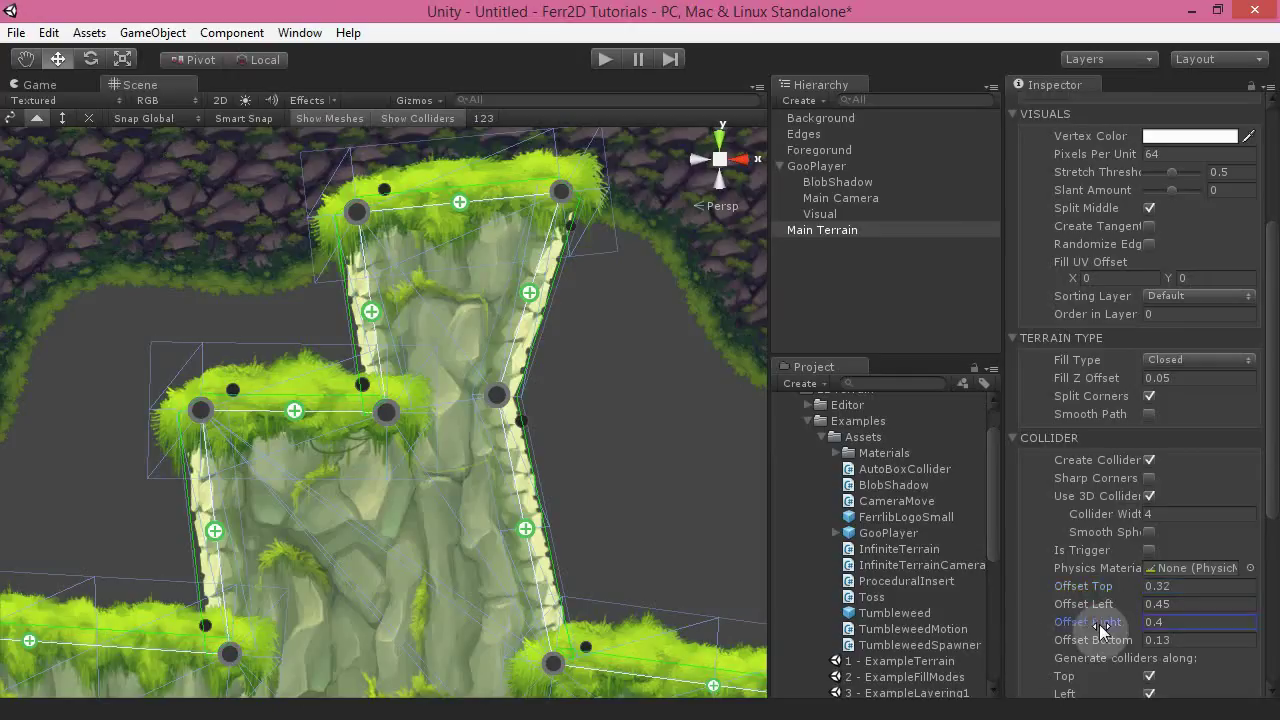
pyautogui.moveTo(1101, 632)
pyautogui.mouseDown()
pyautogui.moveTo(1137, 634)
pyautogui.moveTo(1107, 634)
pyautogui.mouseUp()
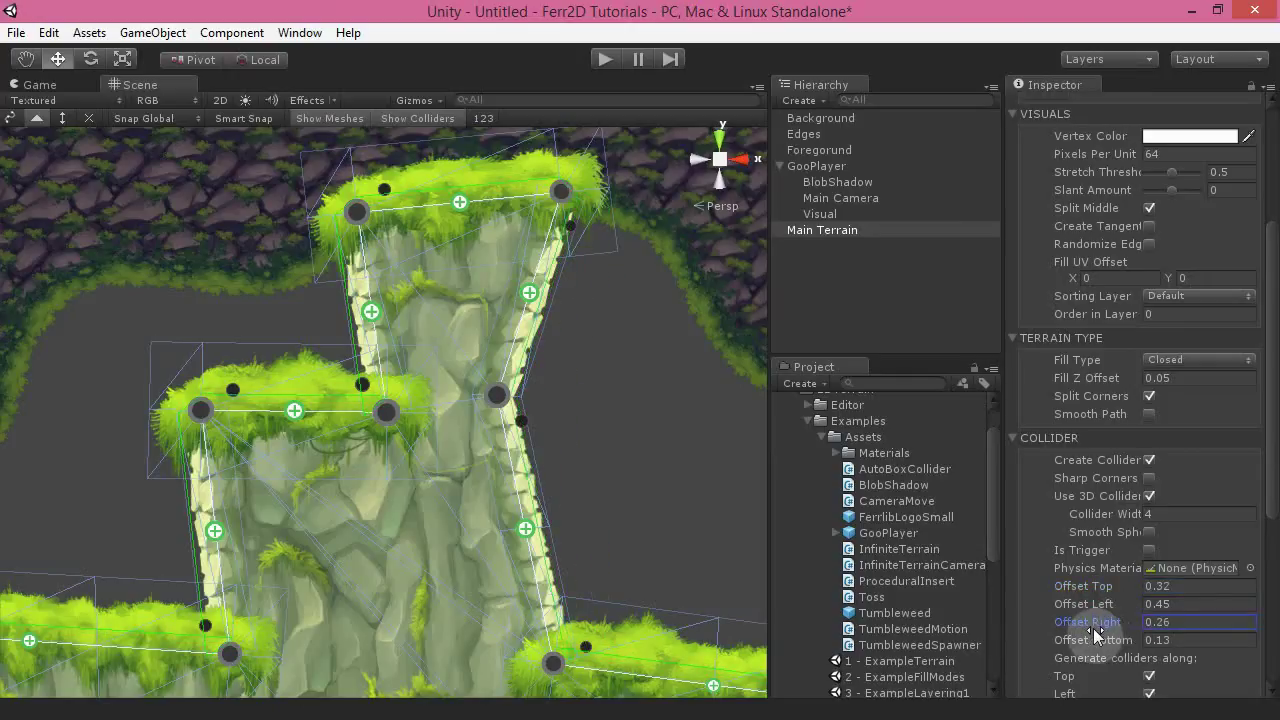
# Step: Turn off collider generation along the Left and Right edges of the Main Terrain
pyautogui.scroll(-3, 1100, 614)
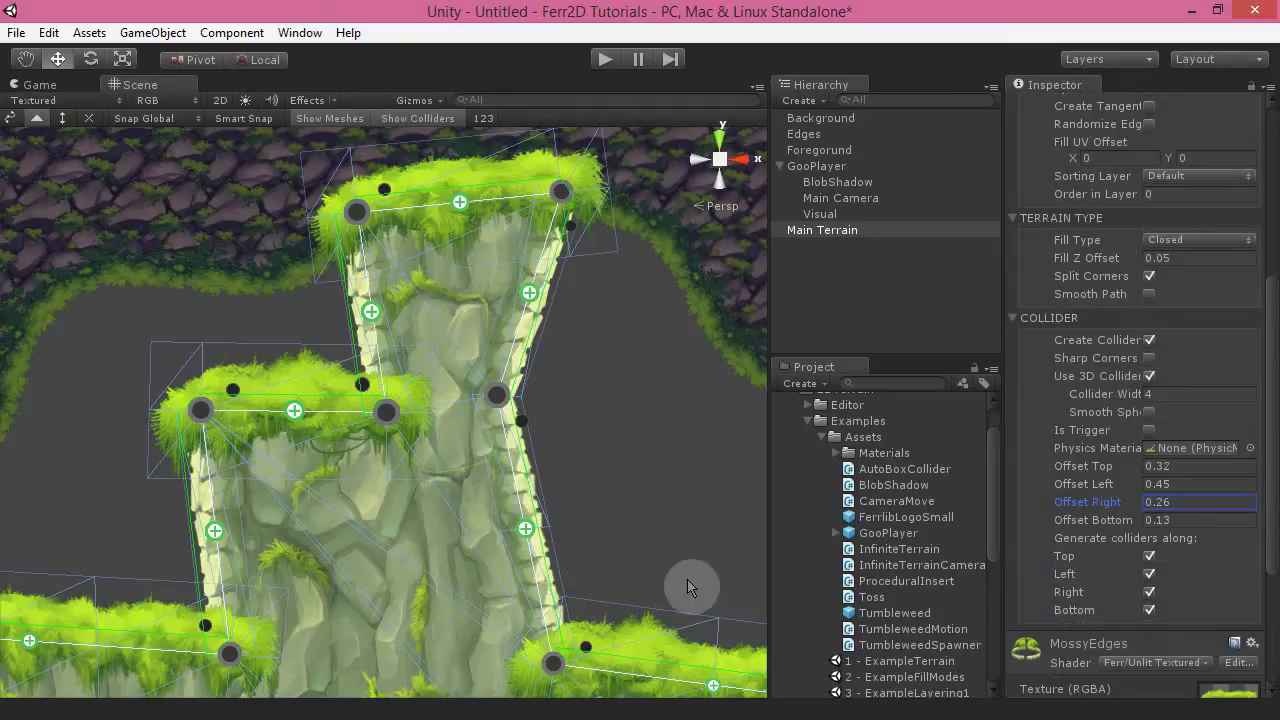
pyautogui.keyDown('alt'); pyautogui.moveTo(686, 586); pyautogui.dragTo(630, 492); pyautogui.keyUp('alt')
pyautogui.click(1150, 576)
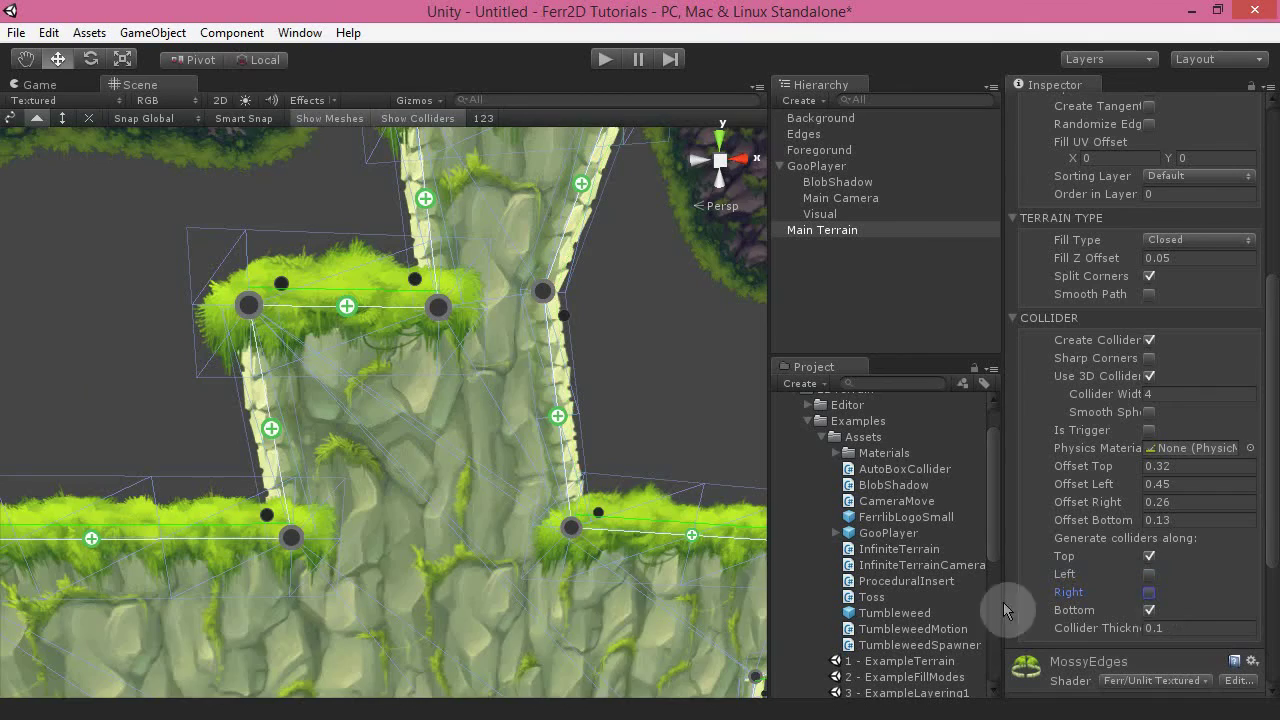
# Step: Run the game, inspect the Main Terrain's 3D collider without side walls in the scene view, and stop the game
pyautogui.keyDown('alt'); pyautogui.moveTo(651, 346); pyautogui.dragTo(520, 443); pyautogui.keyUp('alt')
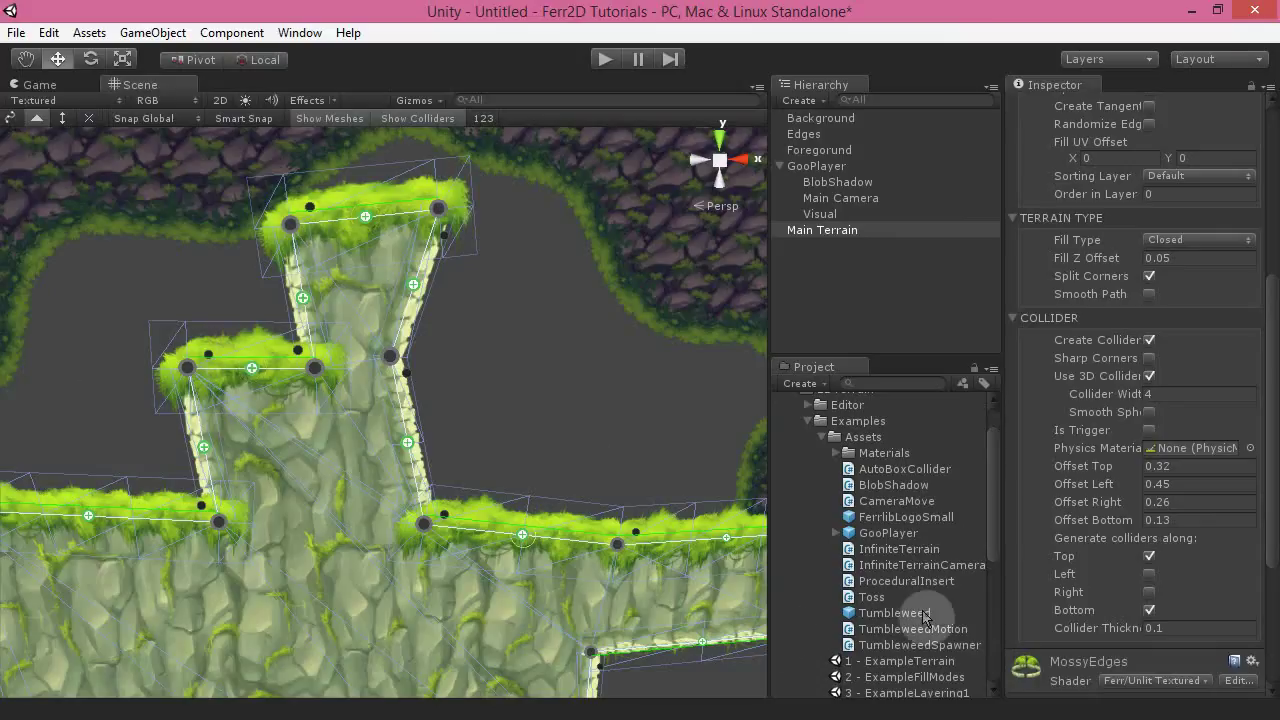
pyautogui.click(603, 60)
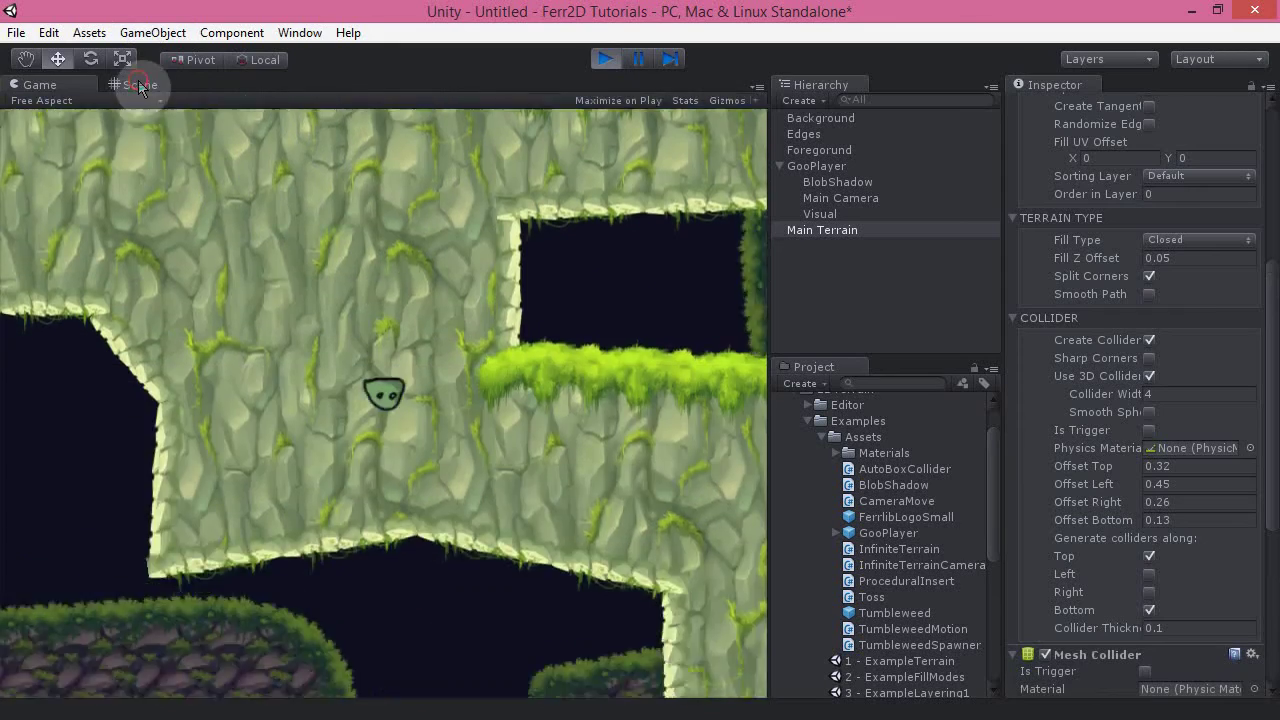
pyautogui.click(138, 84)
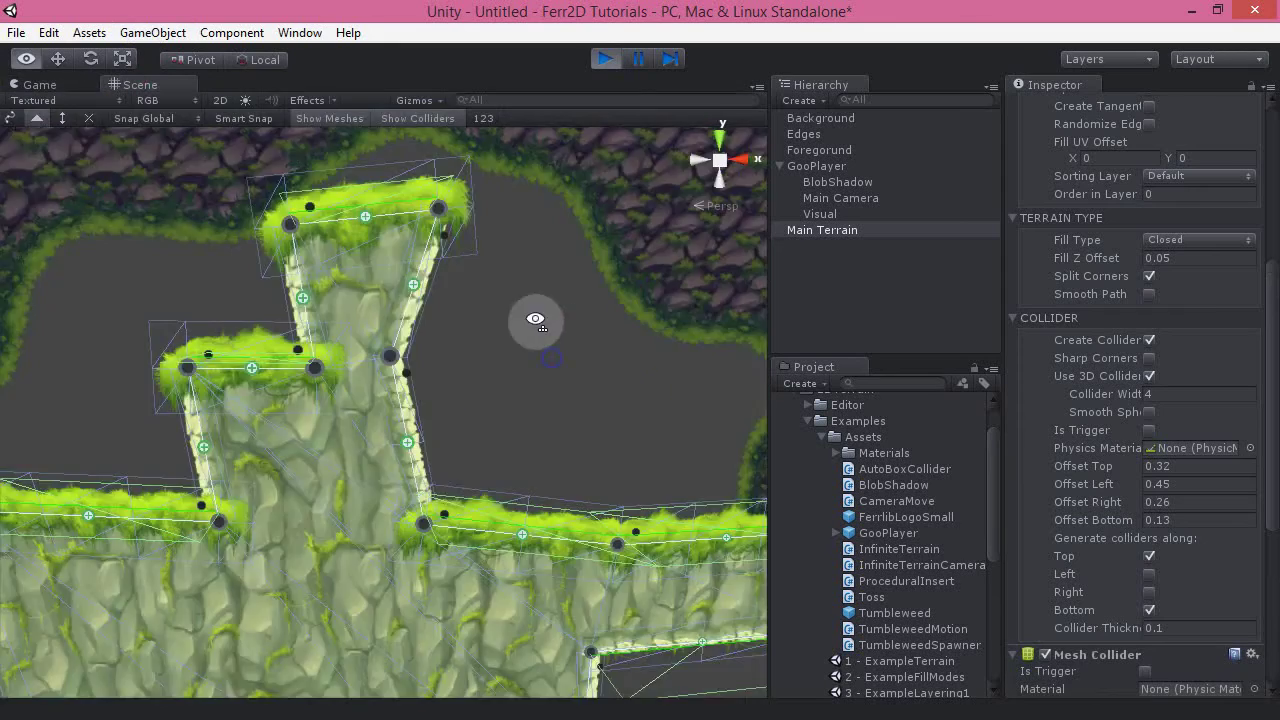
pyautogui.keyDown('alt'); pyautogui.moveTo(526, 317); pyautogui.dragTo(418, 436); pyautogui.keyUp('alt')
pyautogui.moveTo(418, 436); pyautogui.dragTo(505, 372, button='right')
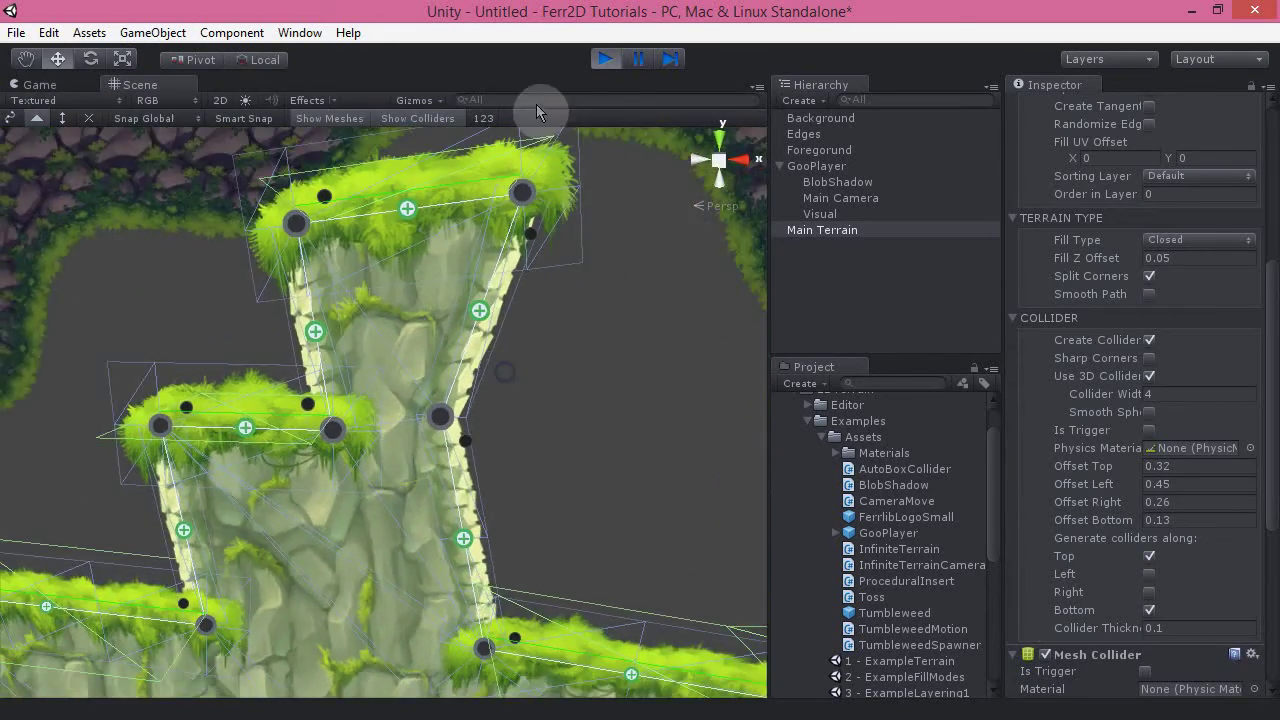
pyautogui.click(603, 60)
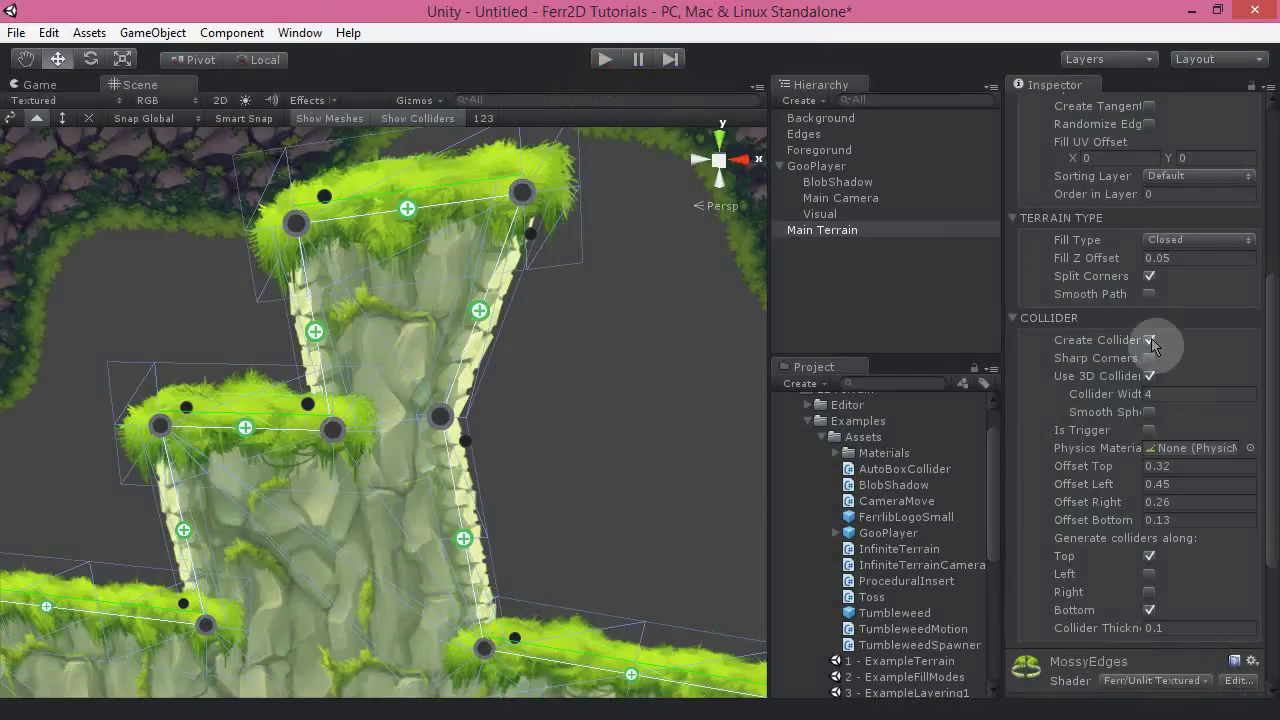
# Step: Disable Use 3D Collider on the Main Terrain and inspect the 2D collider on its upper ledge while the game runs
pyautogui.click(1149, 377)
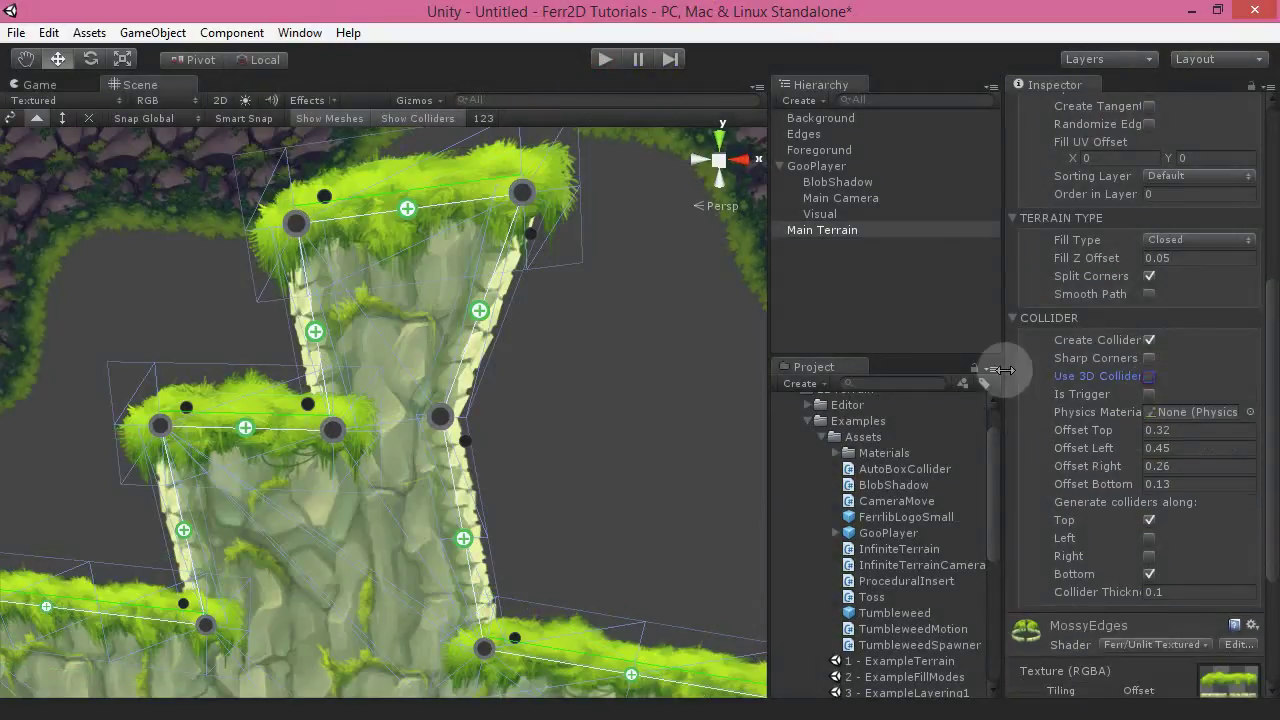
pyautogui.click(607, 60)
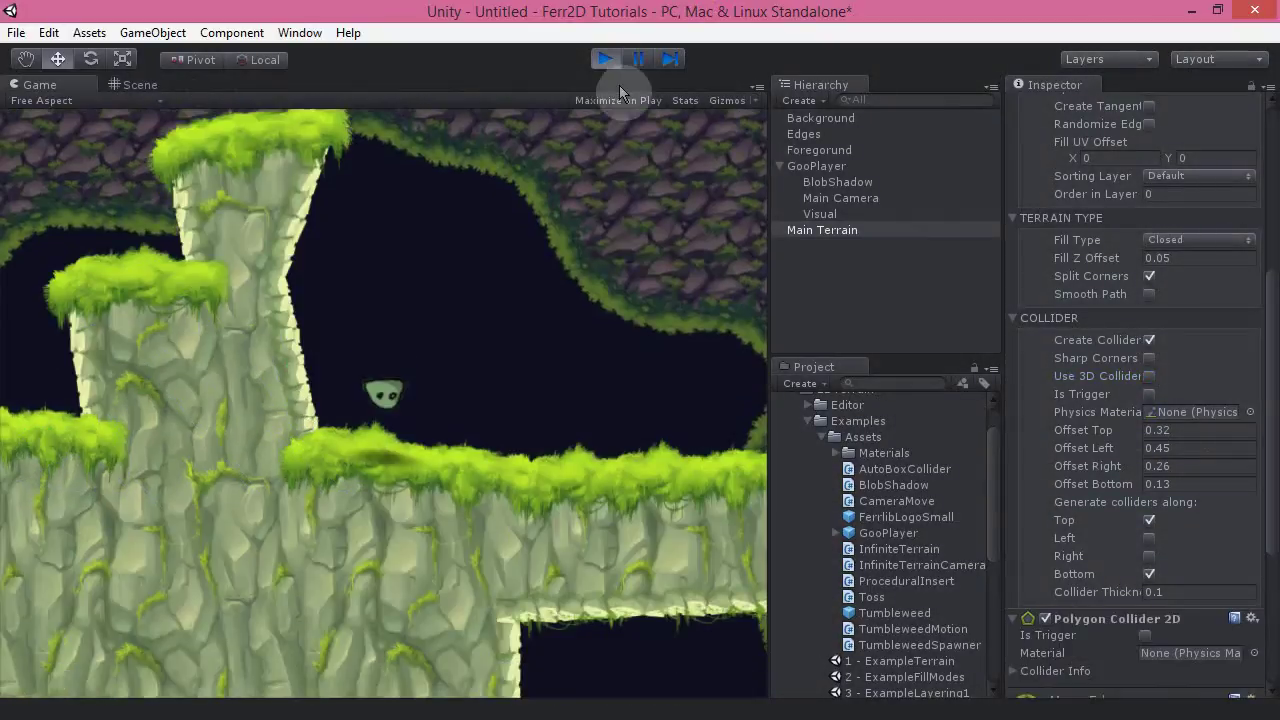
pyautogui.click(140, 84)
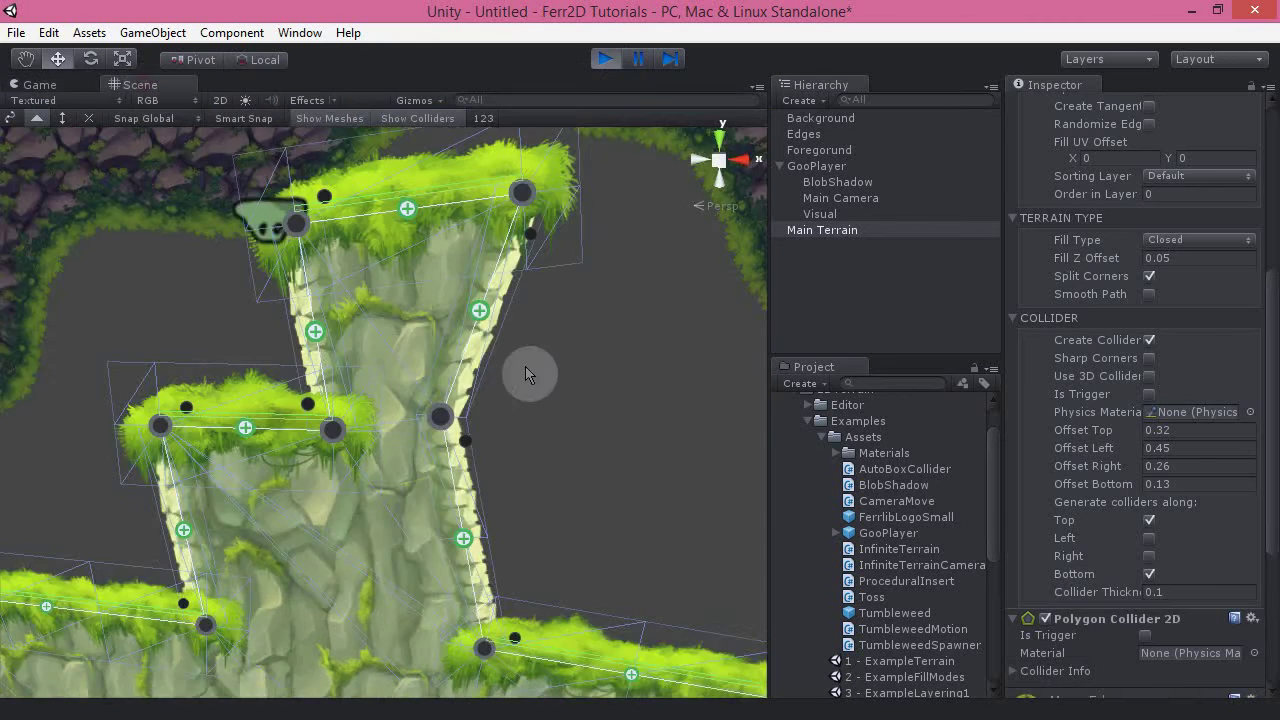
pyautogui.keyDown('alt'); pyautogui.moveTo(523, 366); pyautogui.dragTo(370, 406); pyautogui.keyUp('alt')
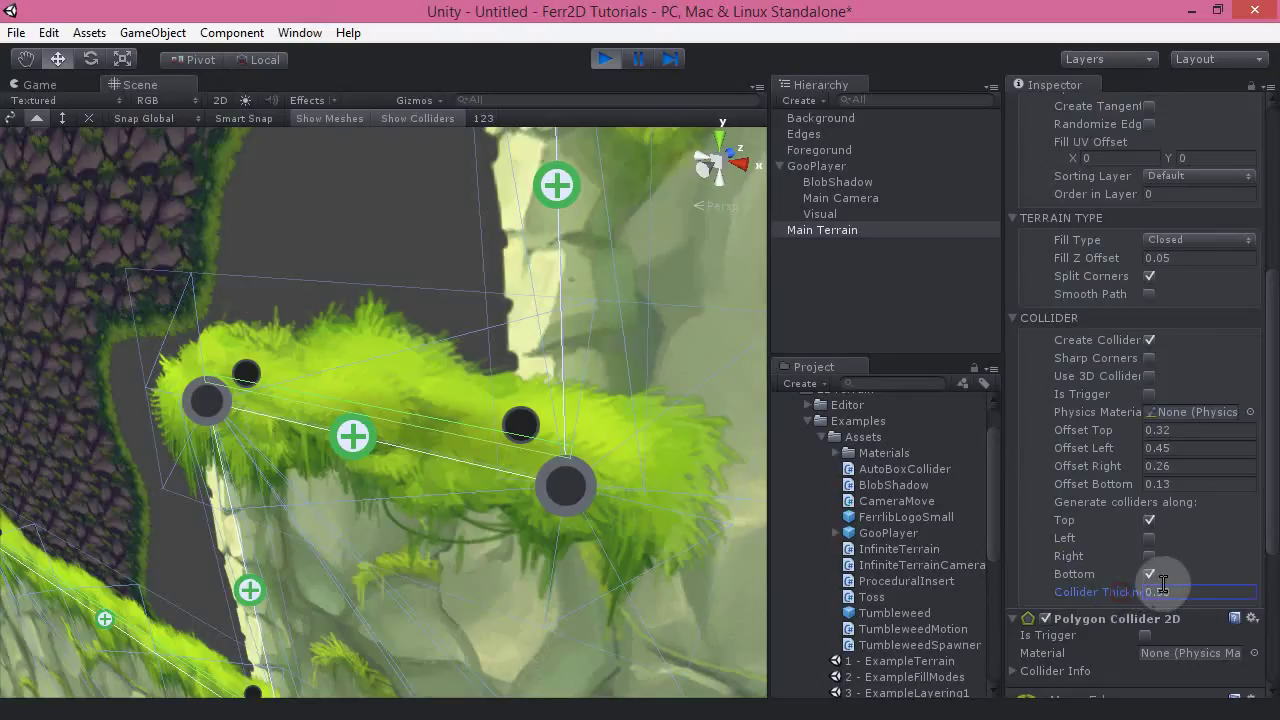
pyautogui.click(609, 63)
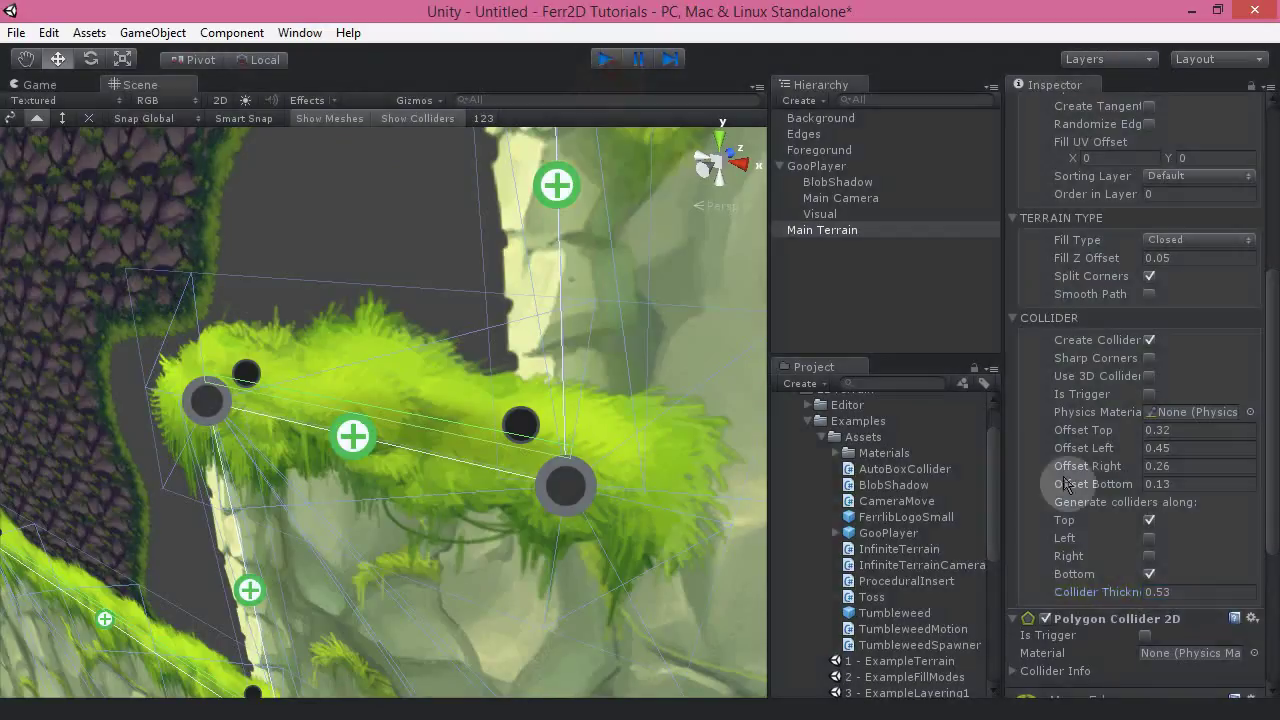
# Step: Set the Main Terrain's Collider Thickness to 0.5
pyautogui.click(1156, 594)
pyautogui.write('0.5')
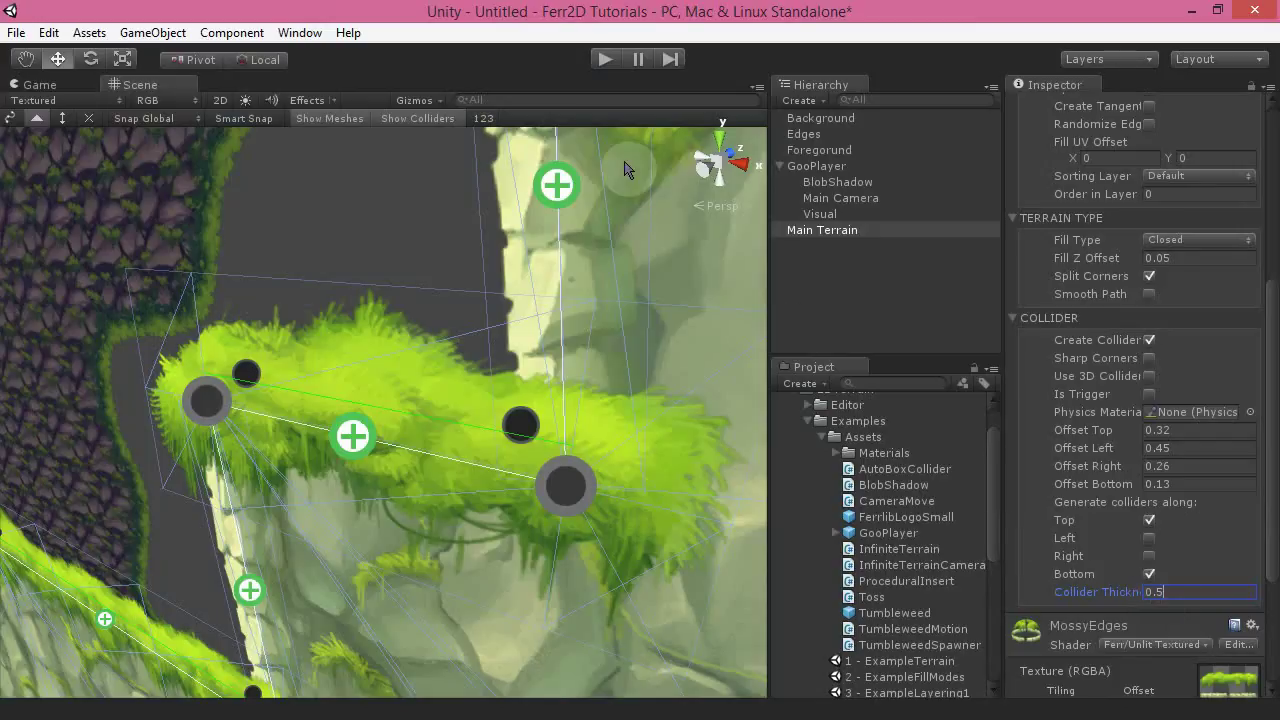
pyautogui.press('Return')
# Step: Run the game and inspect the thicker 2D colliders along the Main Terrain's top and bottom edges in the scene view
pyautogui.click(605, 60)
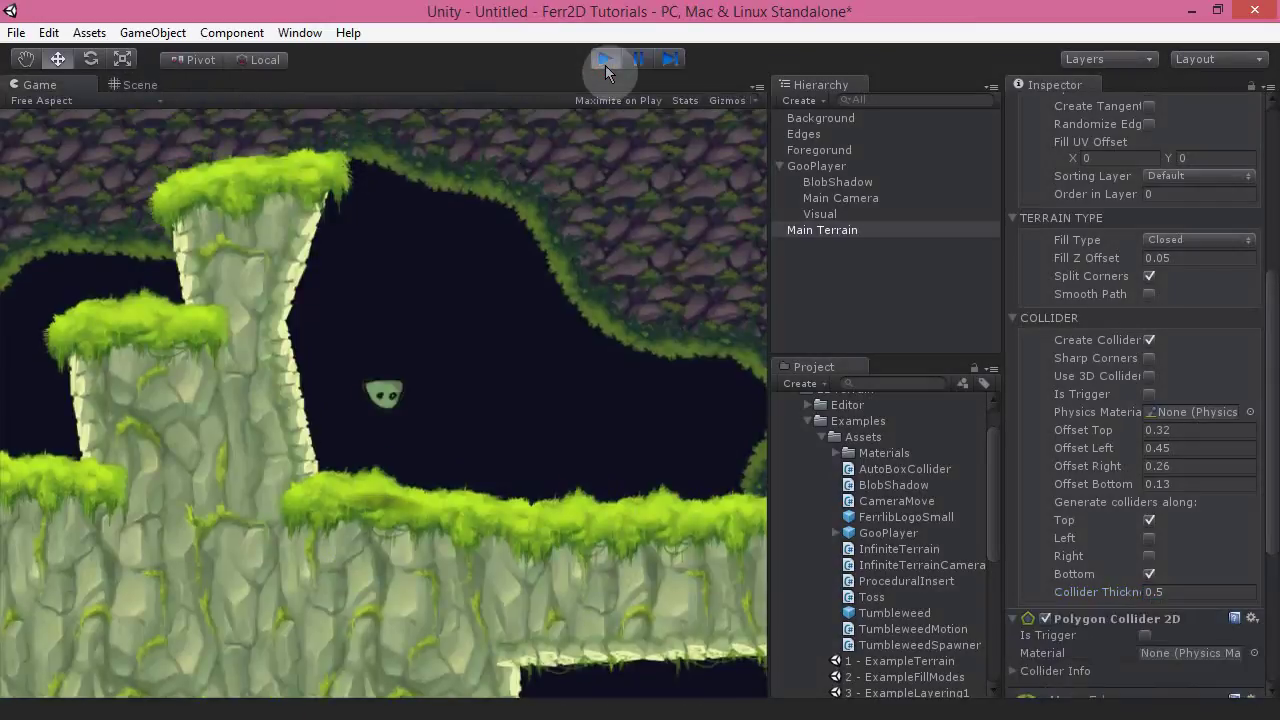
pyautogui.click(134, 84)
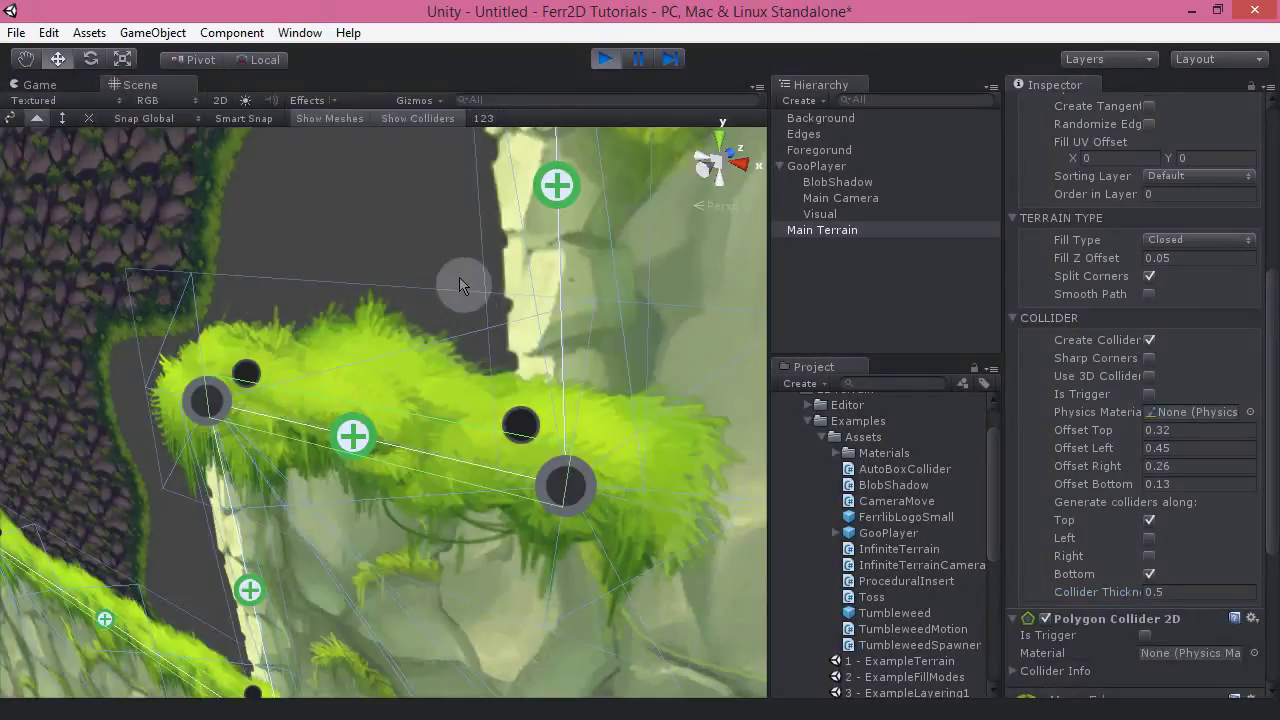
pyautogui.keyDown('alt'); pyautogui.moveTo(459, 285); pyautogui.dragTo(615, 295); pyautogui.keyUp('alt')
pyautogui.keyDown('alt'); pyautogui.moveTo(640, 245); pyautogui.dragTo(415, 358); pyautogui.keyUp('alt')
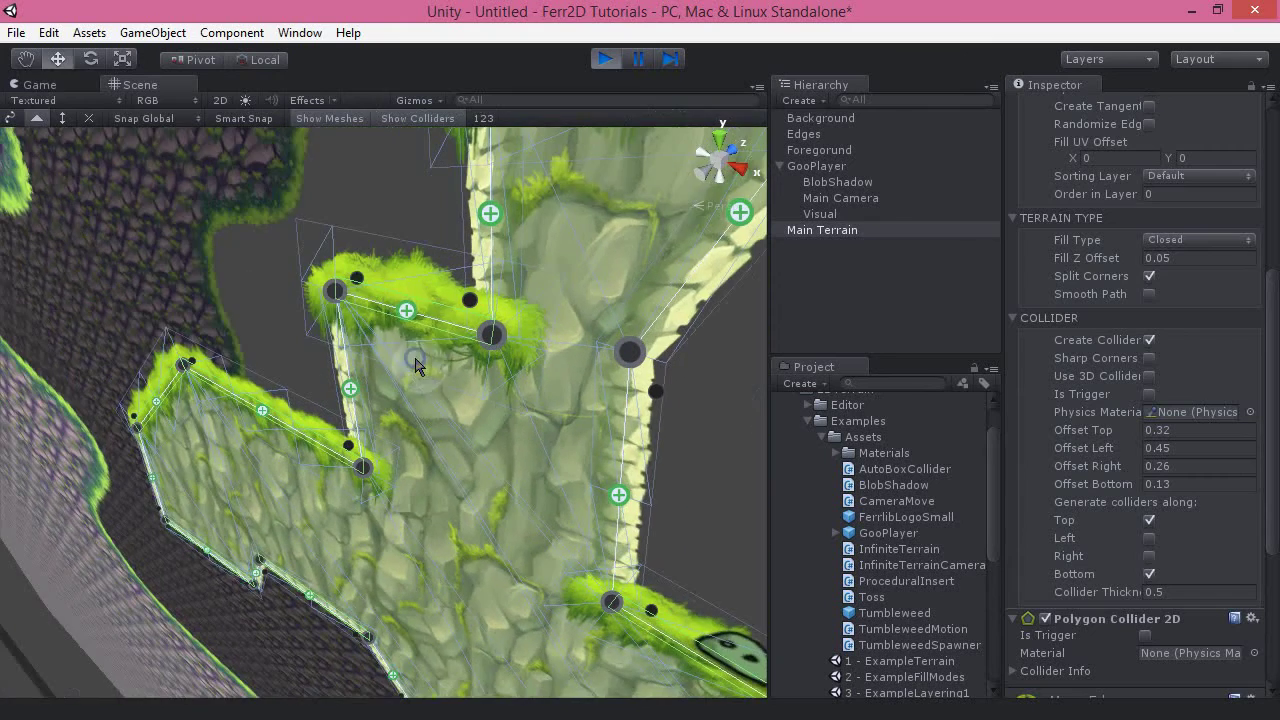
pyautogui.moveTo(276, 388)
pyautogui.keyDown('alt'); pyautogui.mouseDown()
pyautogui.moveTo(200, 394)
pyautogui.moveTo(209, 429)
pyautogui.moveTo(274, 366)
pyautogui.mouseUp(); pyautogui.keyUp('alt')
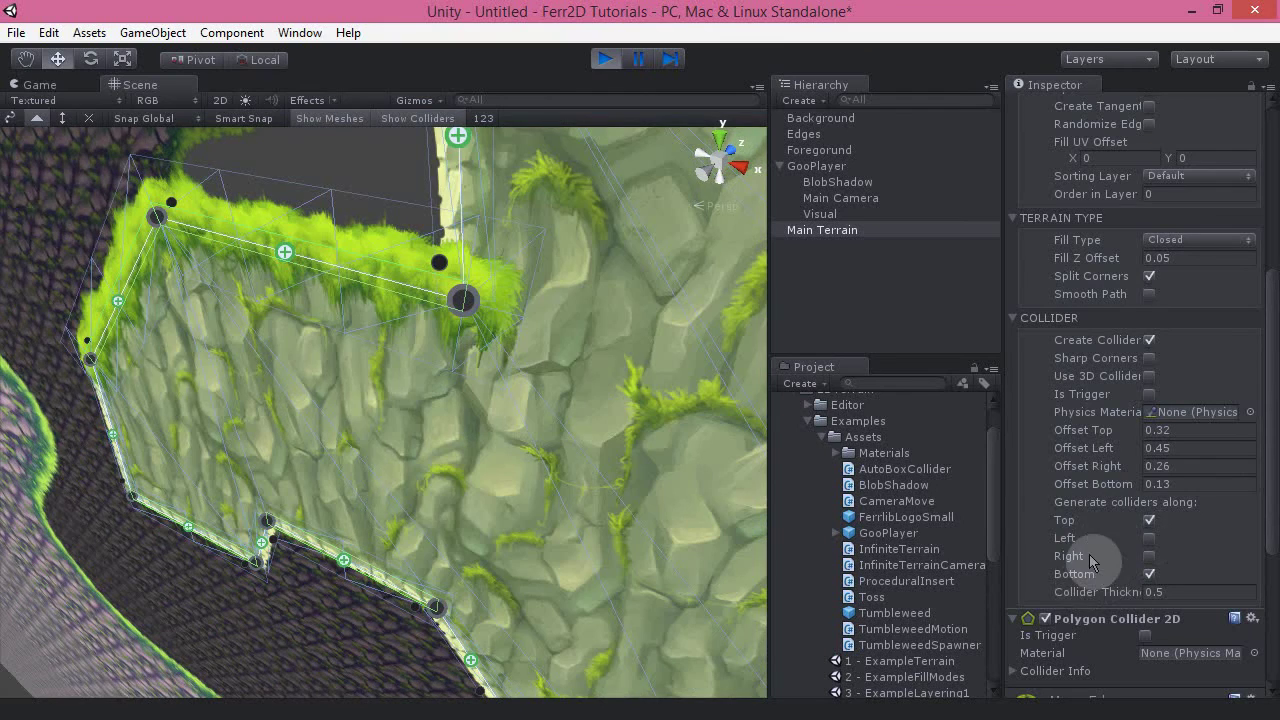
pyautogui.moveTo(428, 514); pyautogui.dragTo(766, 563, button='right')
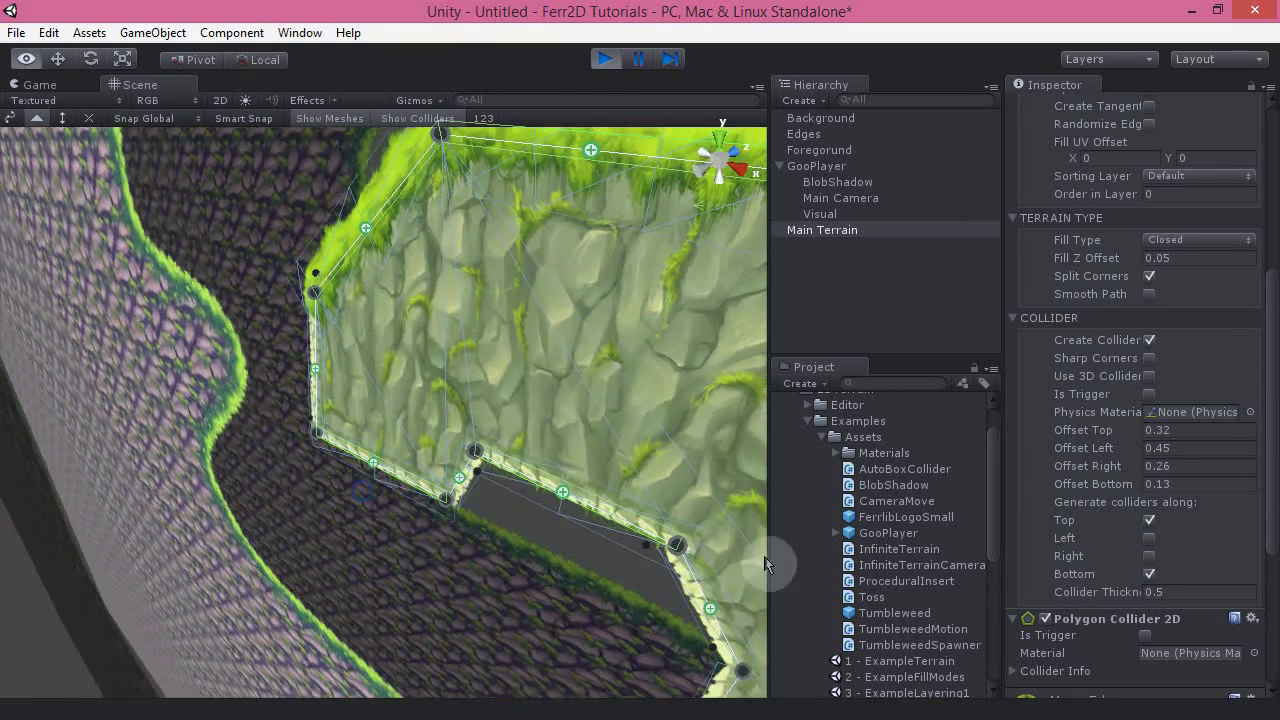
pyautogui.moveTo(313, 256); pyautogui.dragTo(650, 234, button='right')
pyautogui.press('s')
pyautogui.keyDown('alt'); pyautogui.moveTo(650, 233); pyautogui.dragTo(596, 222); pyautogui.keyUp('alt')
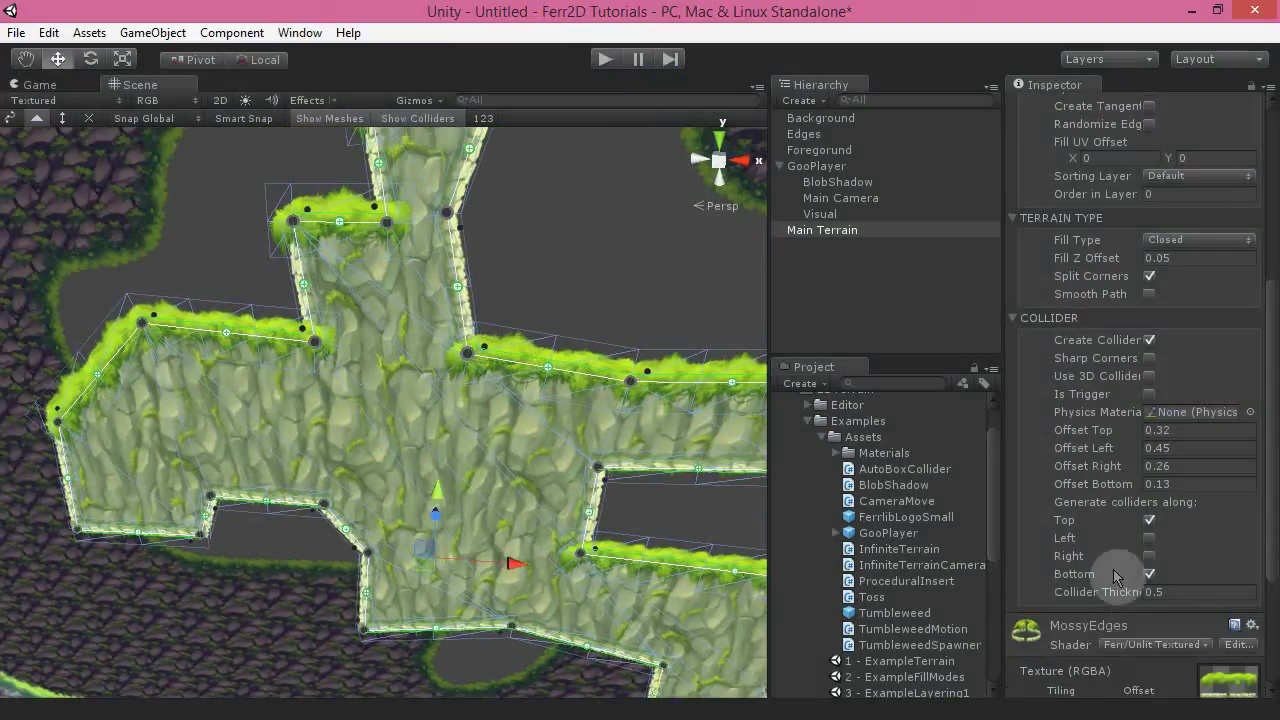
pyautogui.scroll(6, 1140, 470)
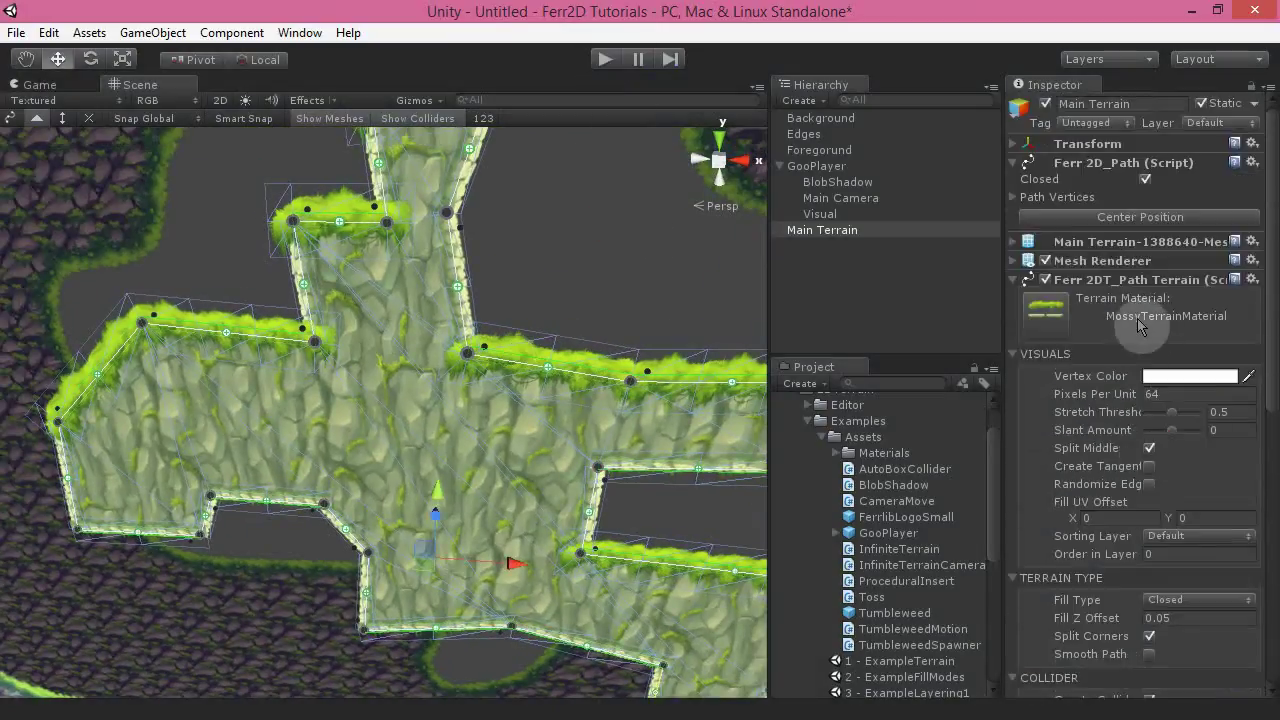
pyautogui.scroll(-6, 1080, 490)
pyautogui.scroll(6, 1070, 590)
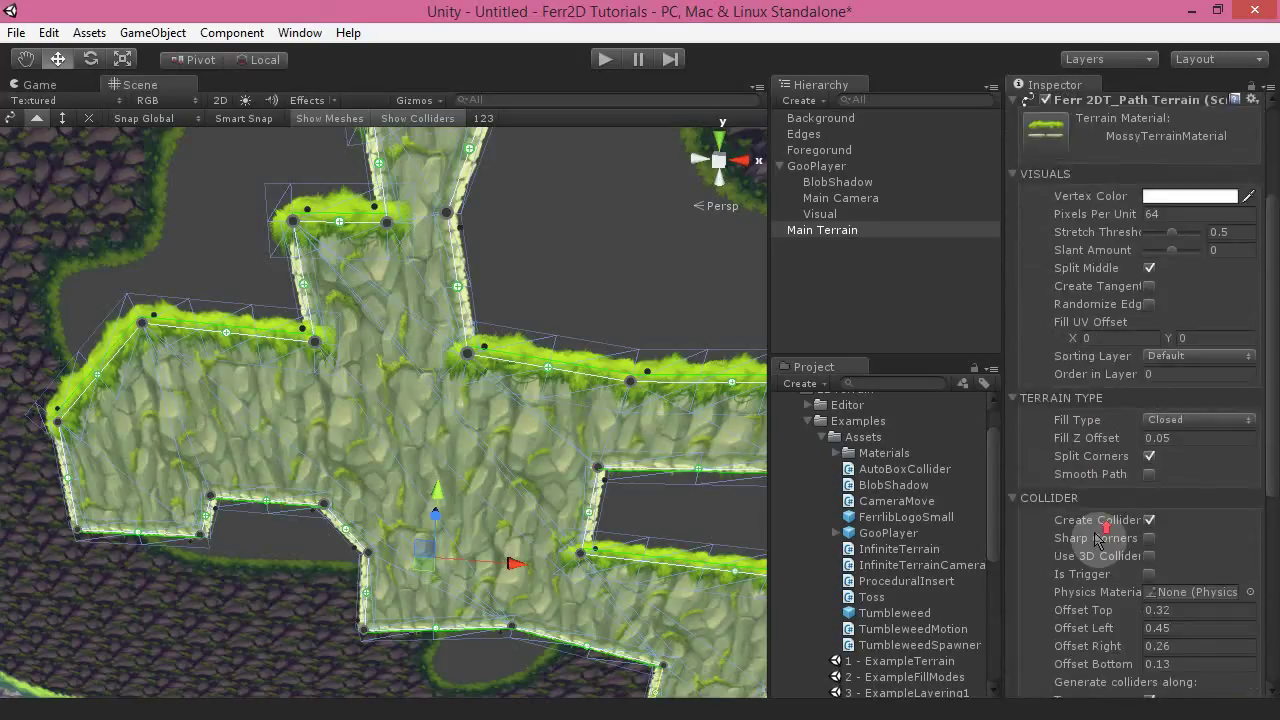